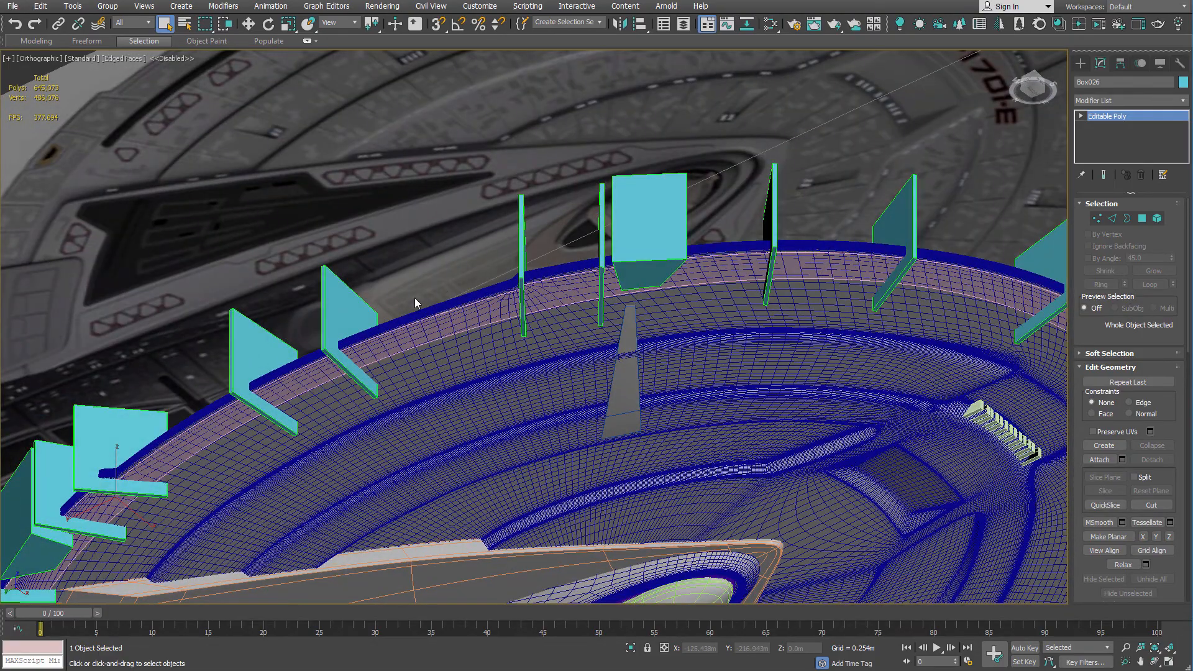
Select the pink extruded strip along the saucer rim and inspect its base line in isolation, ending the isolation when done.
alt+middle_drag(415, 297, 447, 230)
click(448, 232)
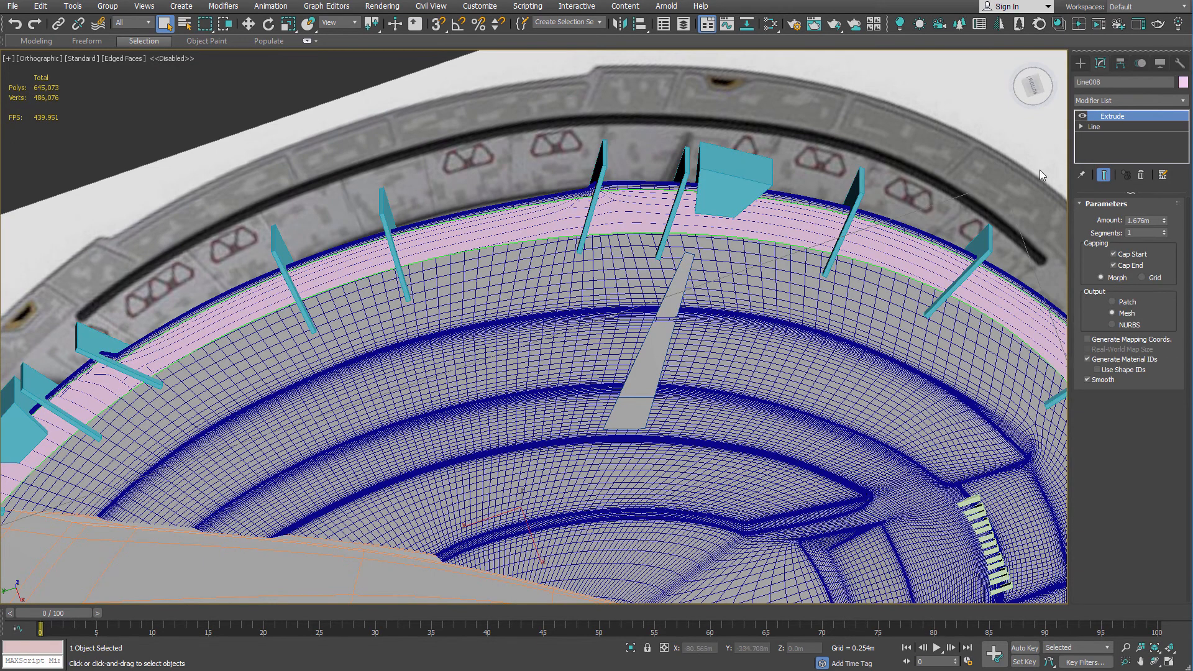
click(1095, 126)
right_click(736, 129)
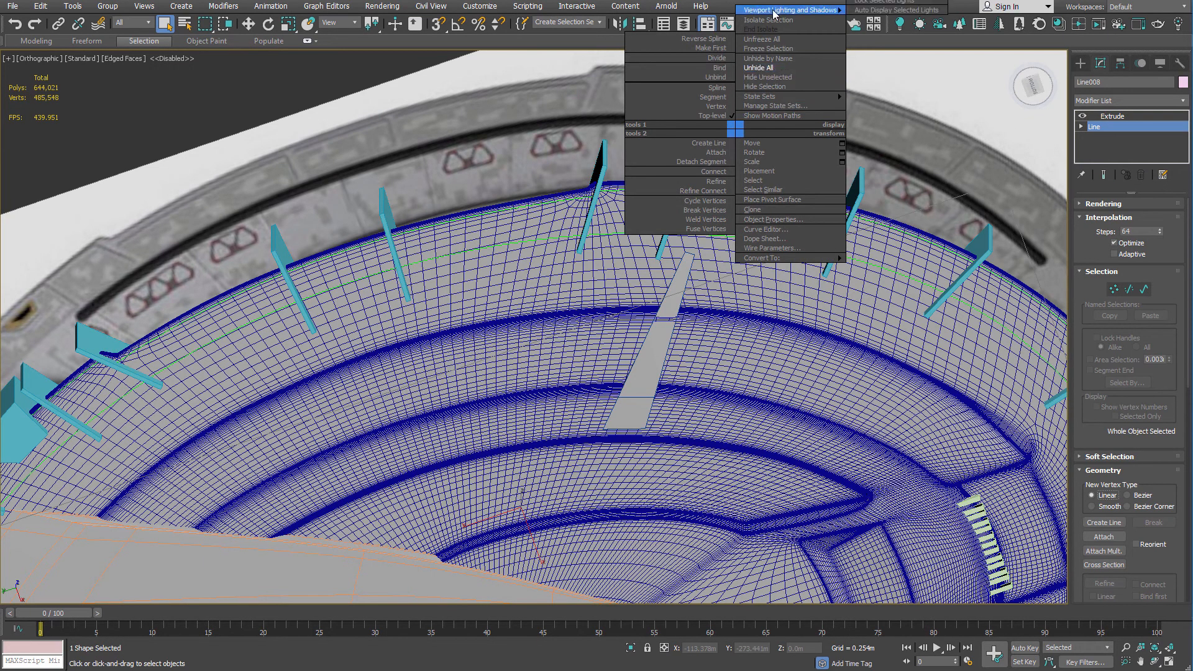
click(771, 77)
mouse_move(597, 162)
alt+middle_down()
mouse_move(603, 150)
mouse_move(596, 161)
alt+middle_up()
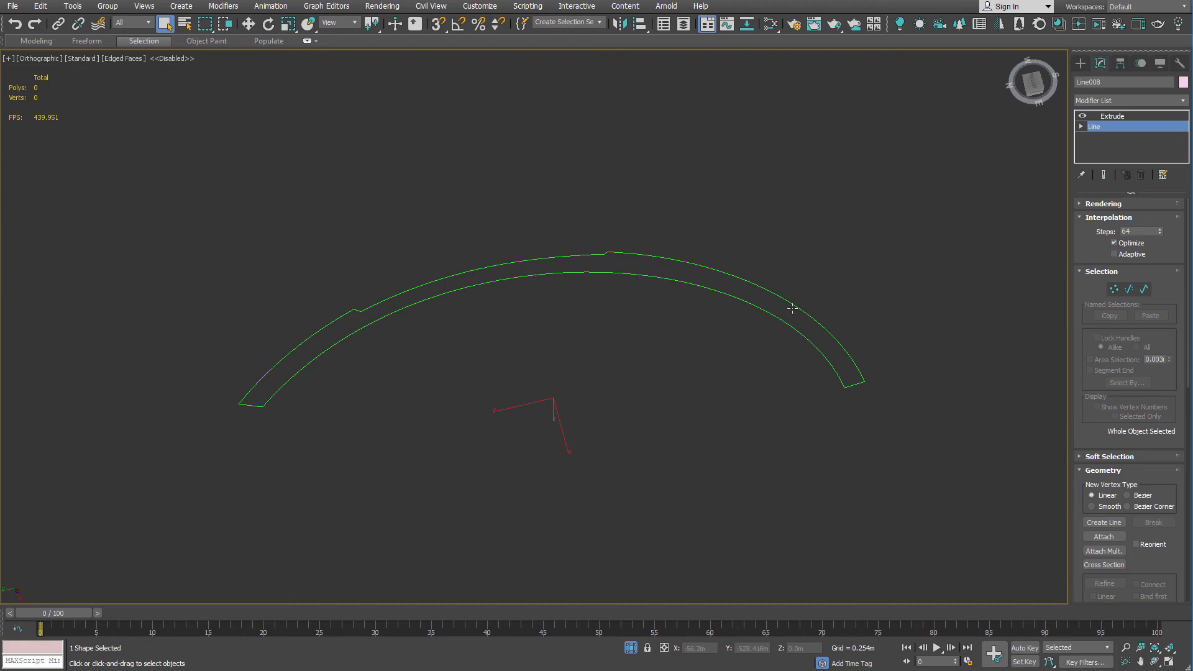
right_click(770, 212)
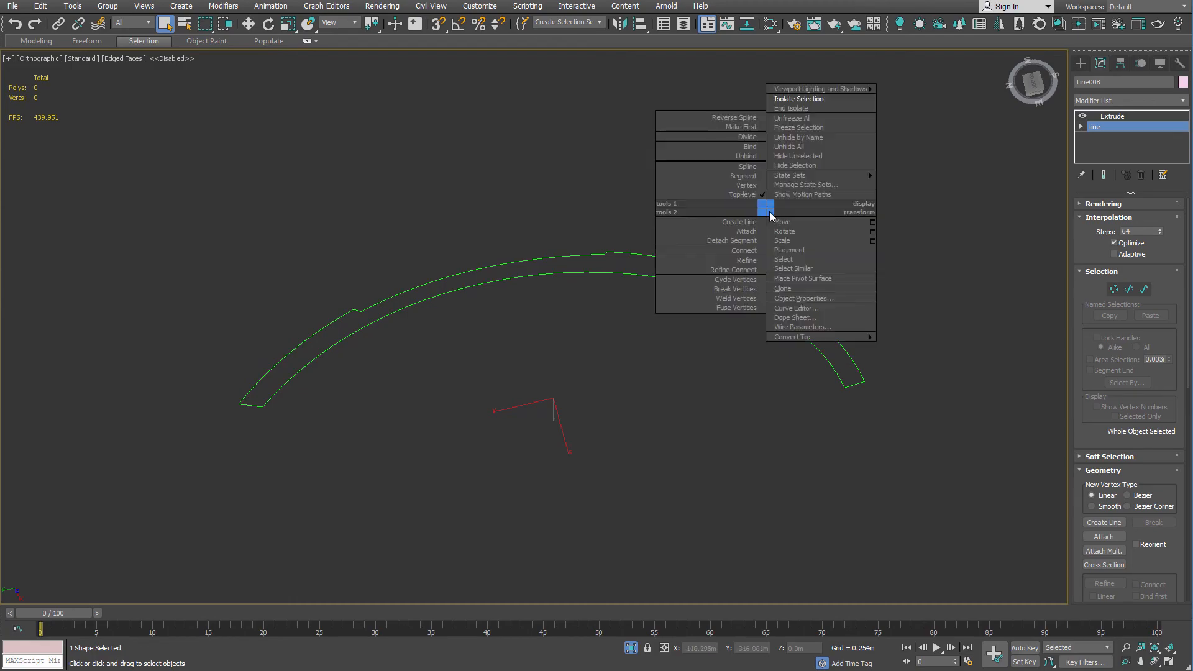
click(799, 107)
scroll(799, 144, down, 4)
alt+middle_drag(800, 144, 807, 163)
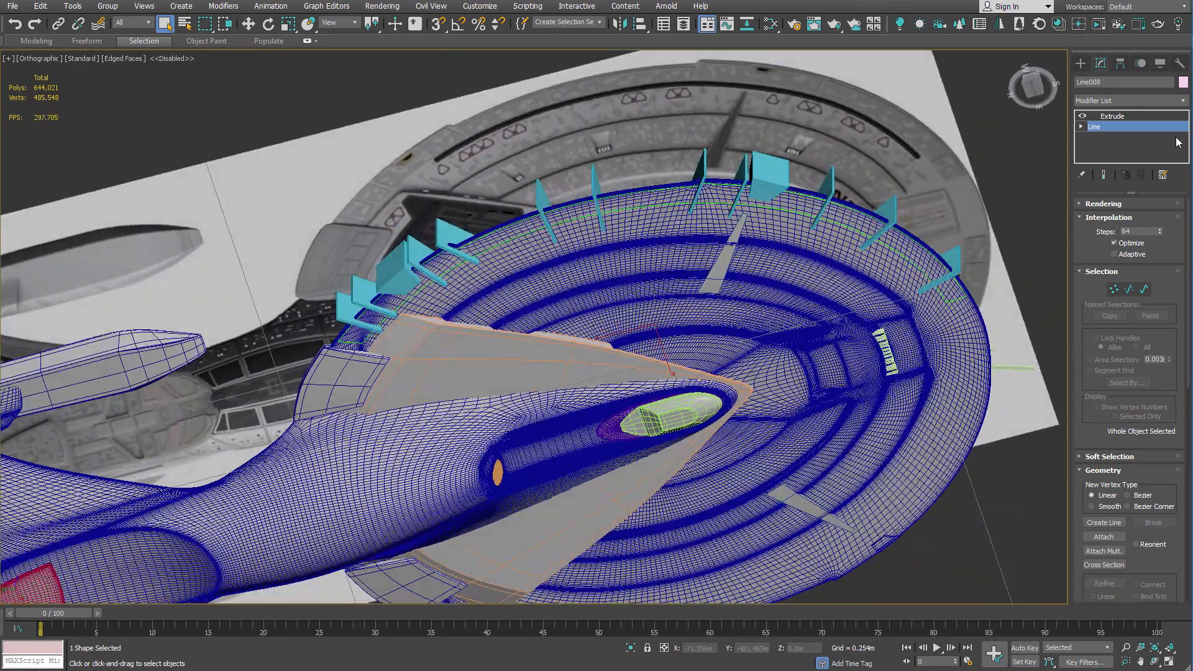
Collapse the rim strip's entire modifier stack, including its Extrude, into an editable mesh.
click(1141, 116)
scroll(661, 216, up, 5)
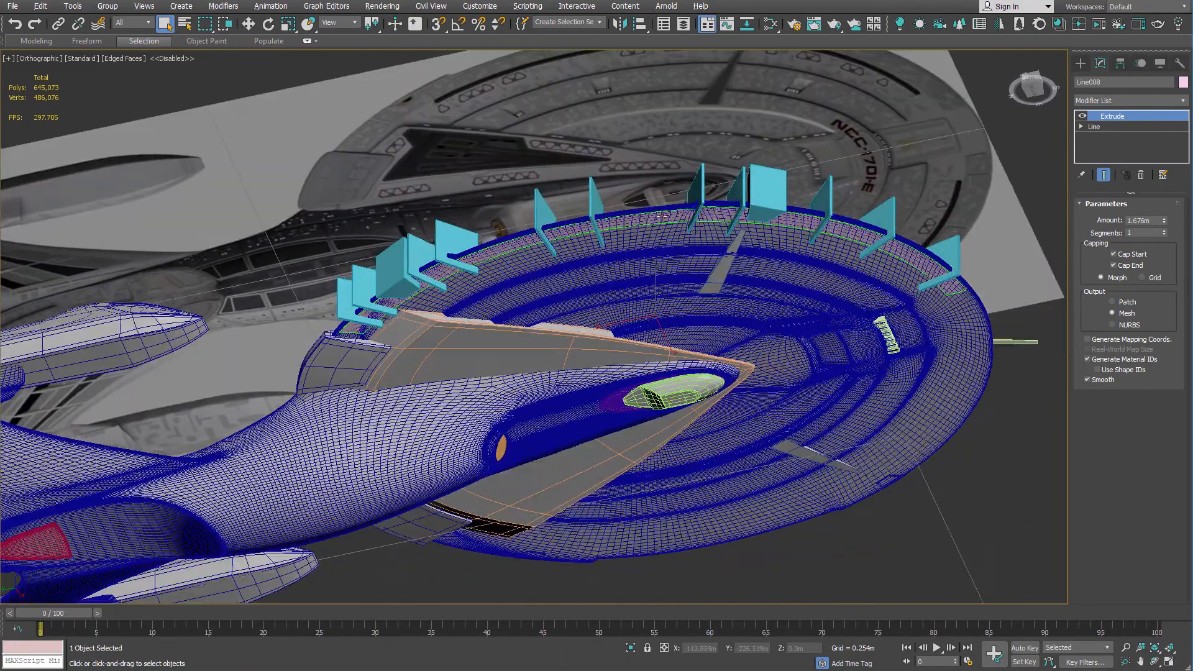
scroll(658, 218, up, 2)
scroll(658, 217, down, 3)
alt+middle_drag(709, 228, 693, 237)
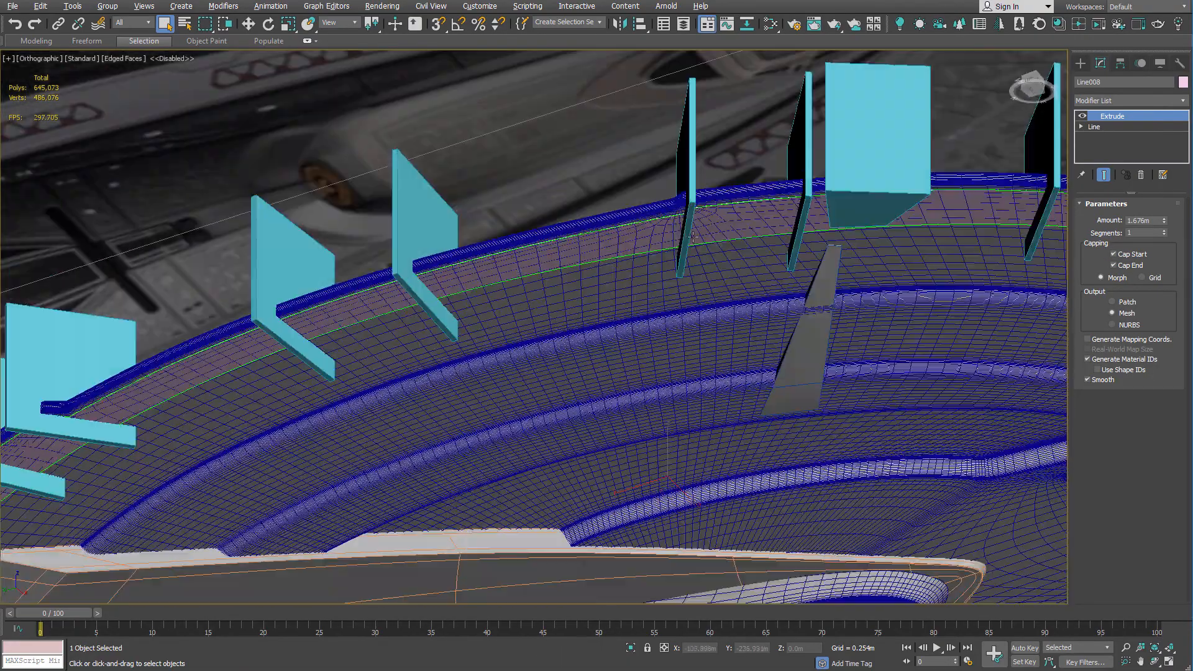
right_click(1113, 117)
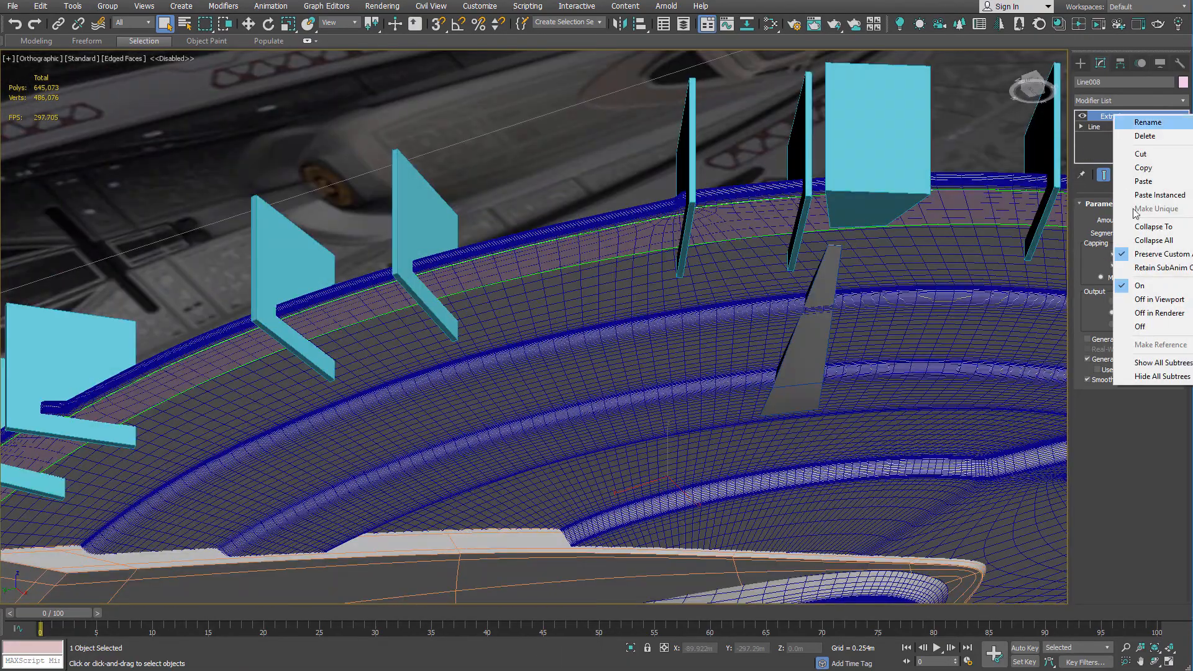
click(1144, 240)
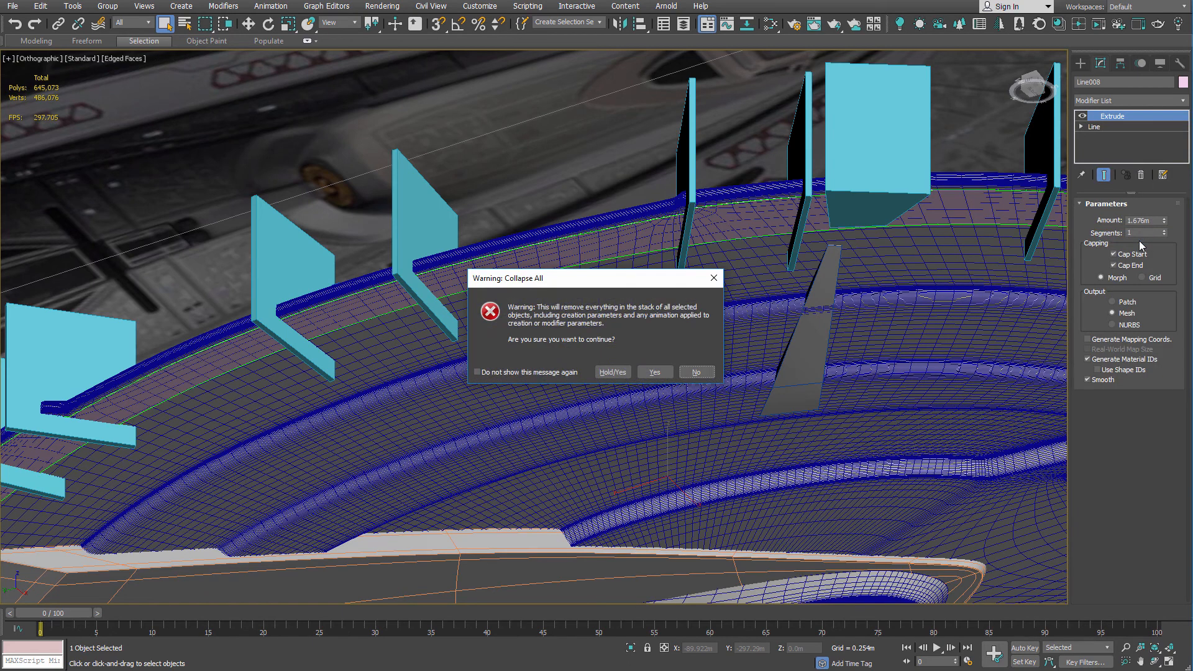
click(657, 372)
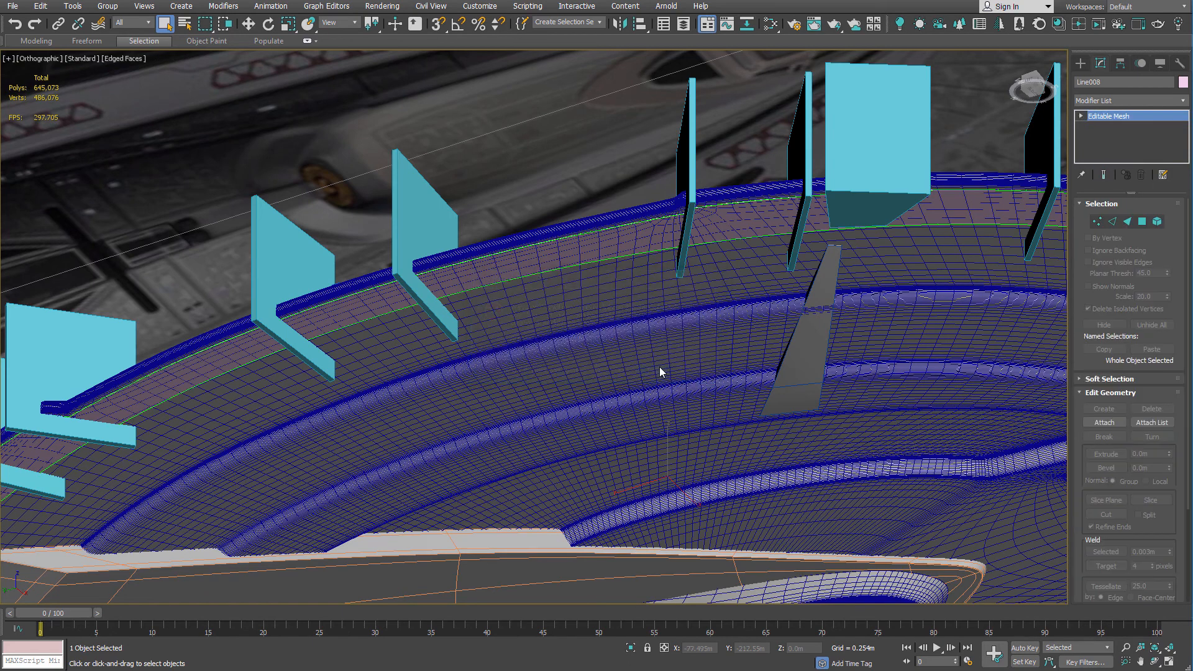
Subtract the cyan divider boxes from the rim strip with a ProBoolean compound object, splitting the strip into separate panels.
scroll(491, 275, up, 5)
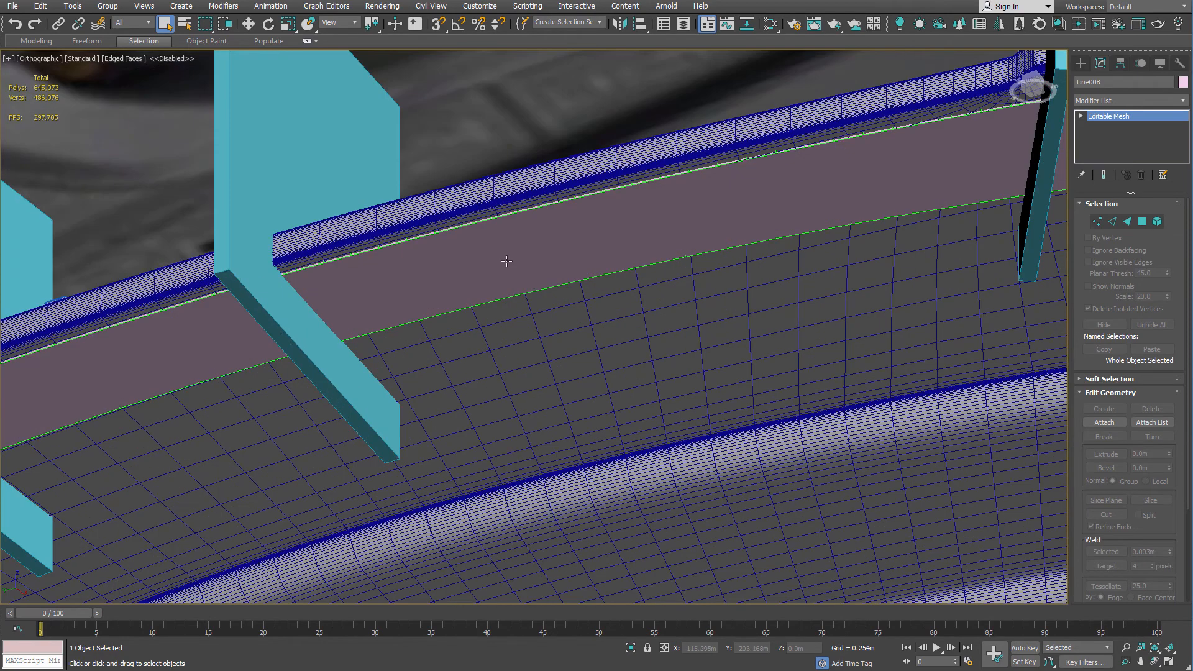
click(1082, 64)
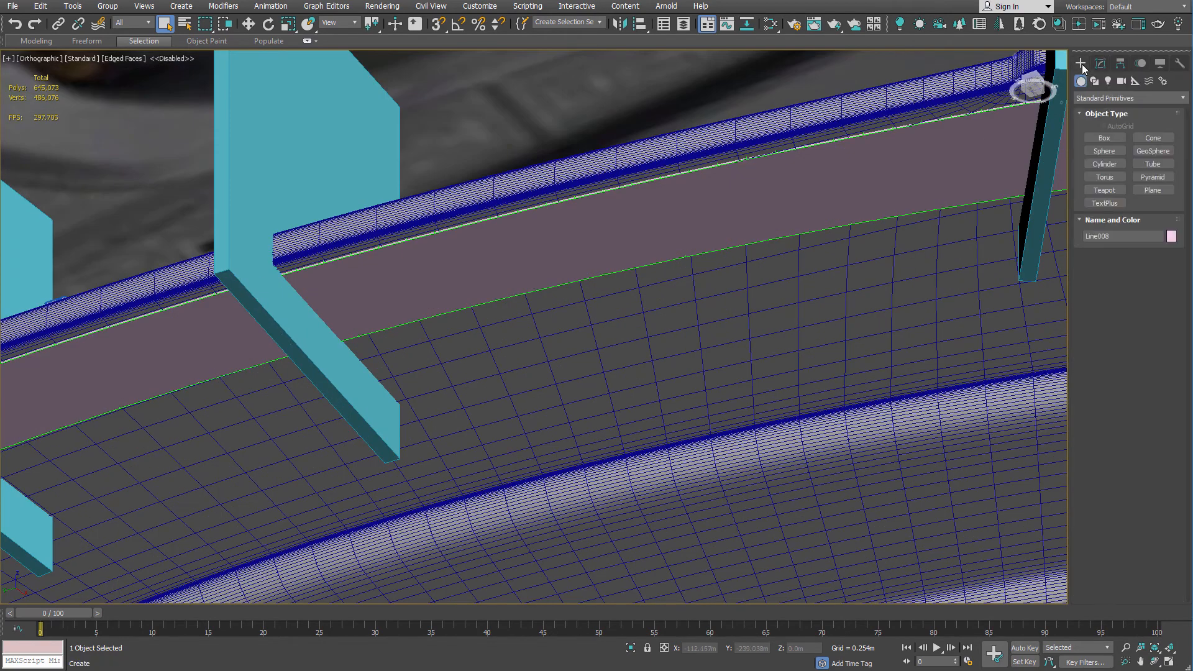
click(1089, 99)
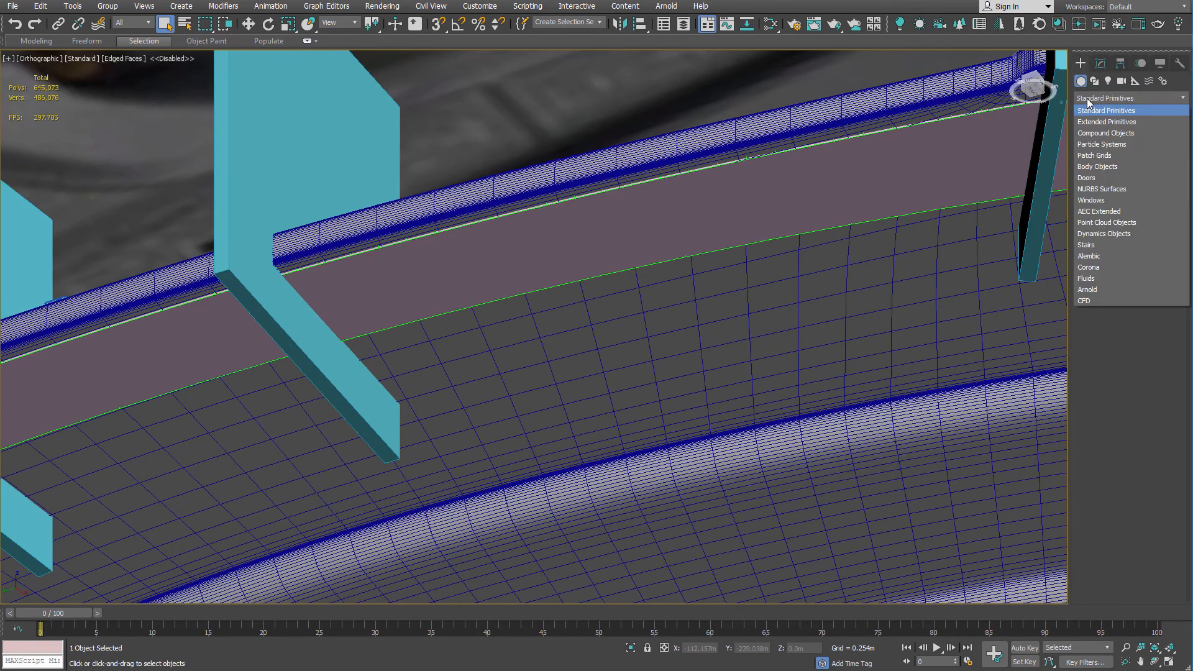
click(1103, 133)
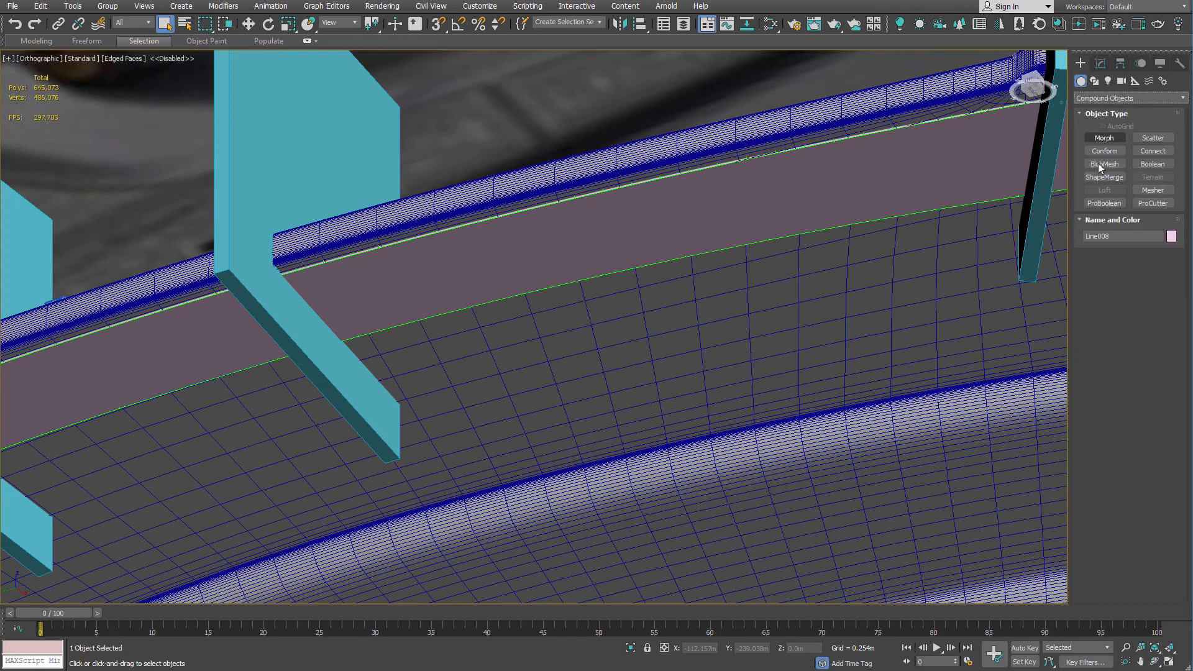
click(1105, 203)
click(1127, 271)
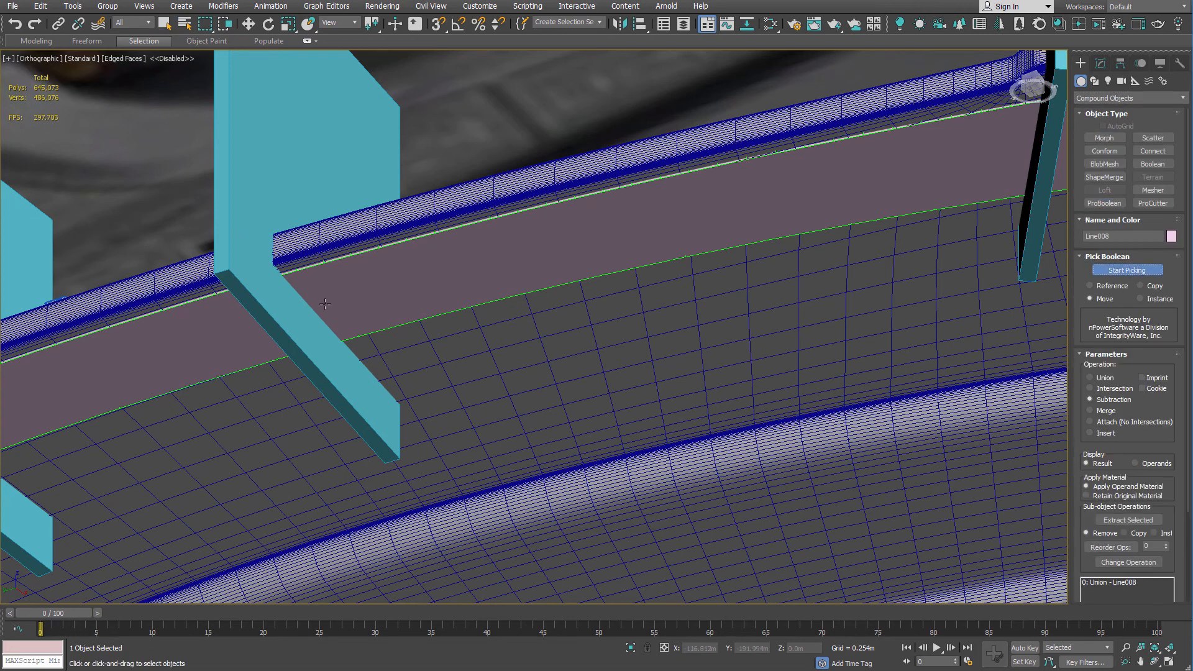
scroll(332, 267, down, 5)
scroll(311, 286, up, 2)
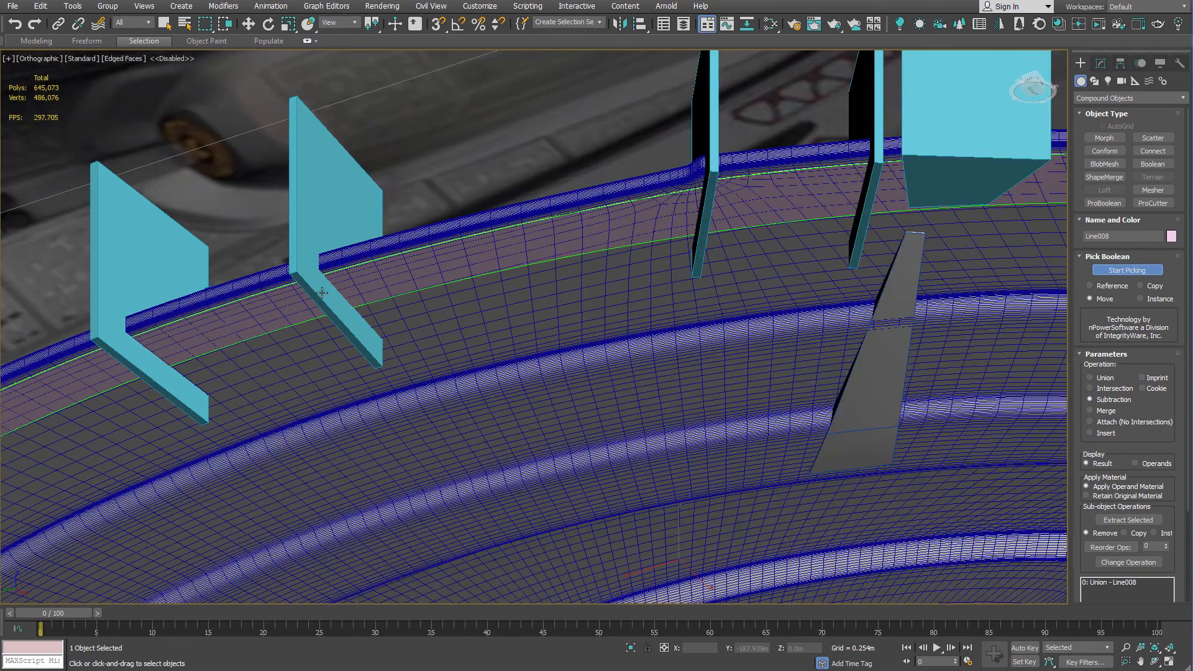
scroll(308, 289, up, 4)
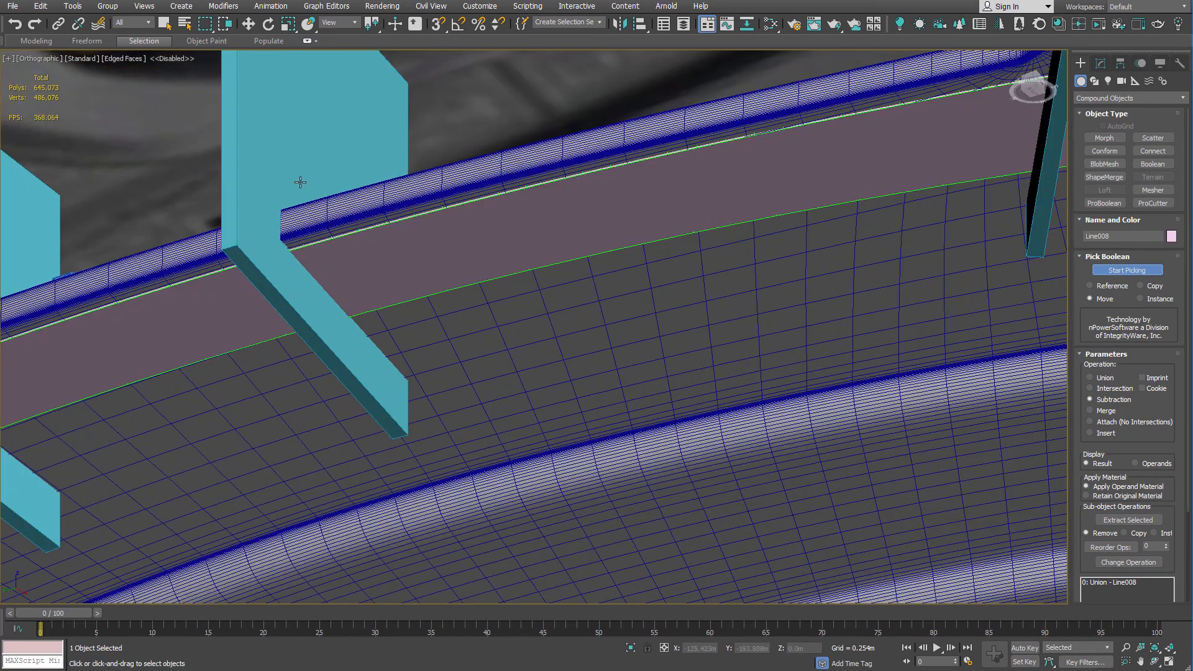
click(292, 129)
scroll(292, 129, down, 6)
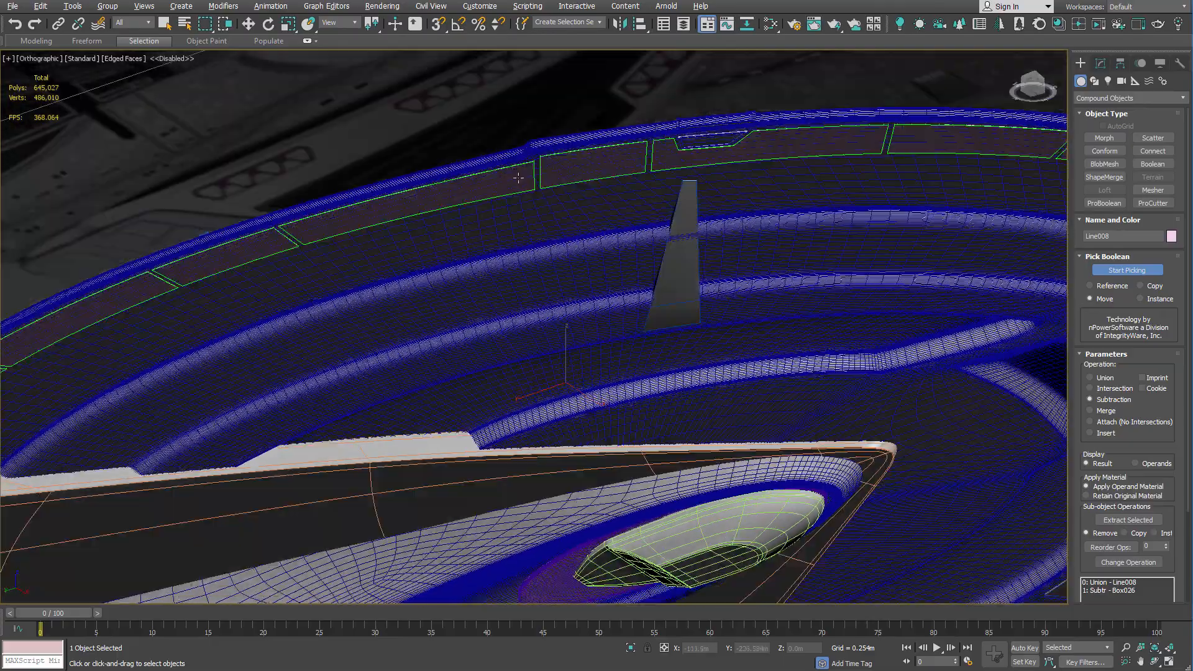
key(w)
Assign the Corona material "model" to the cut rim panels.
scroll(695, 159, up, 10)
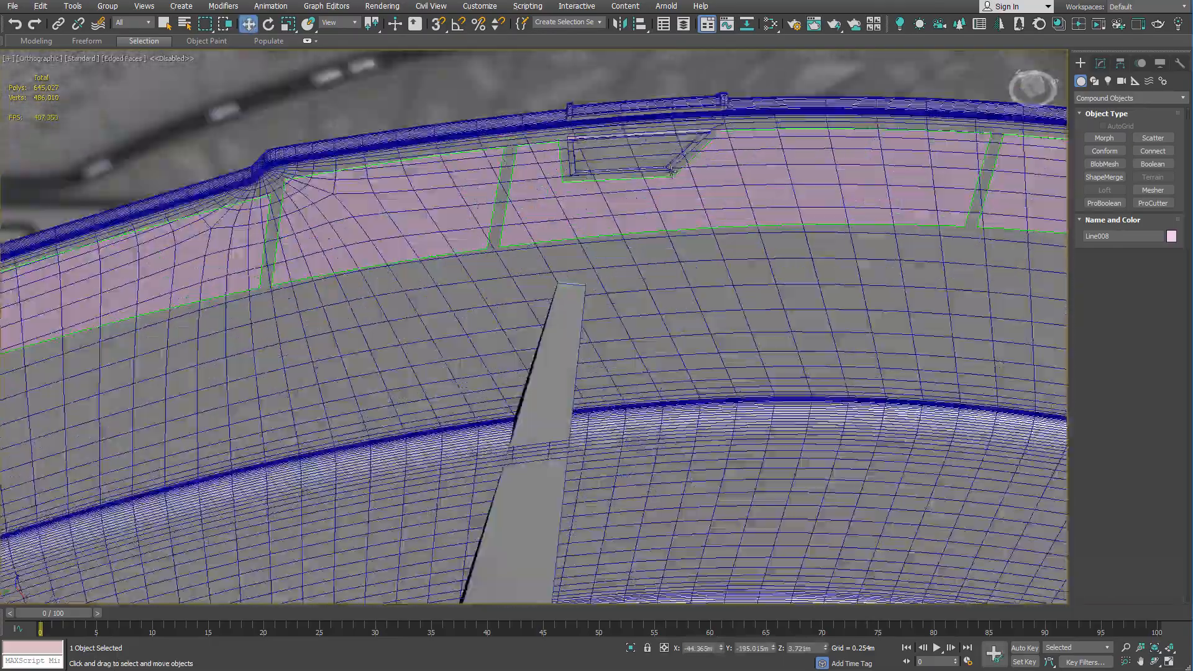
scroll(671, 172, down, 8)
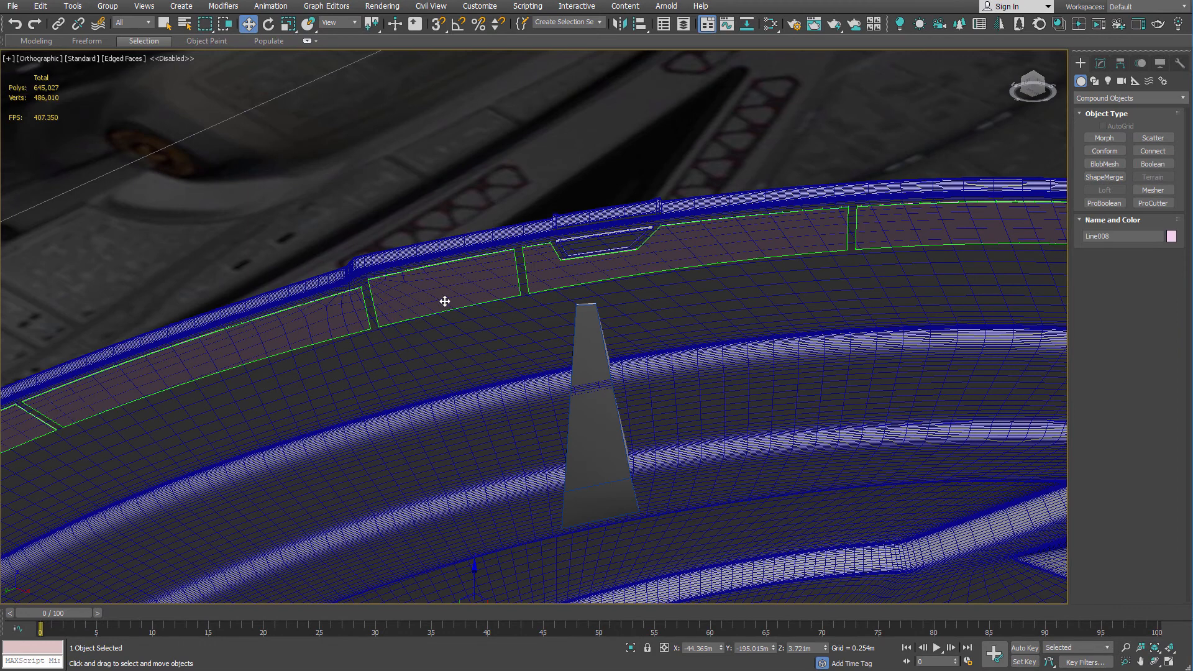
key(m)
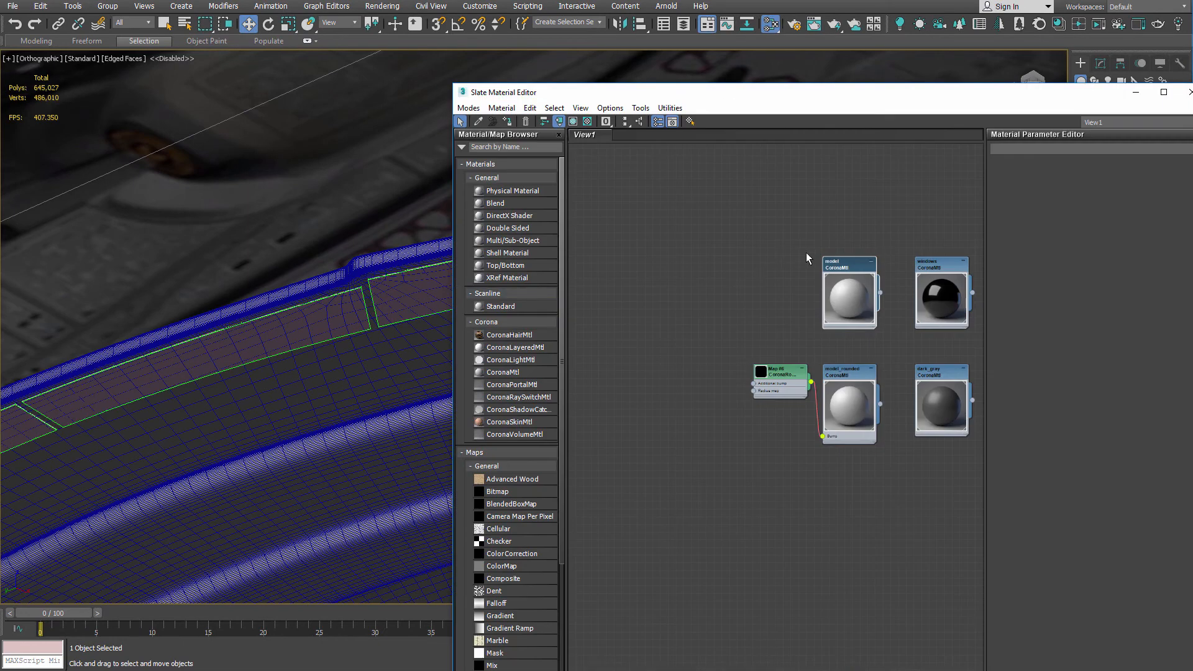
right_click(827, 268)
click(849, 283)
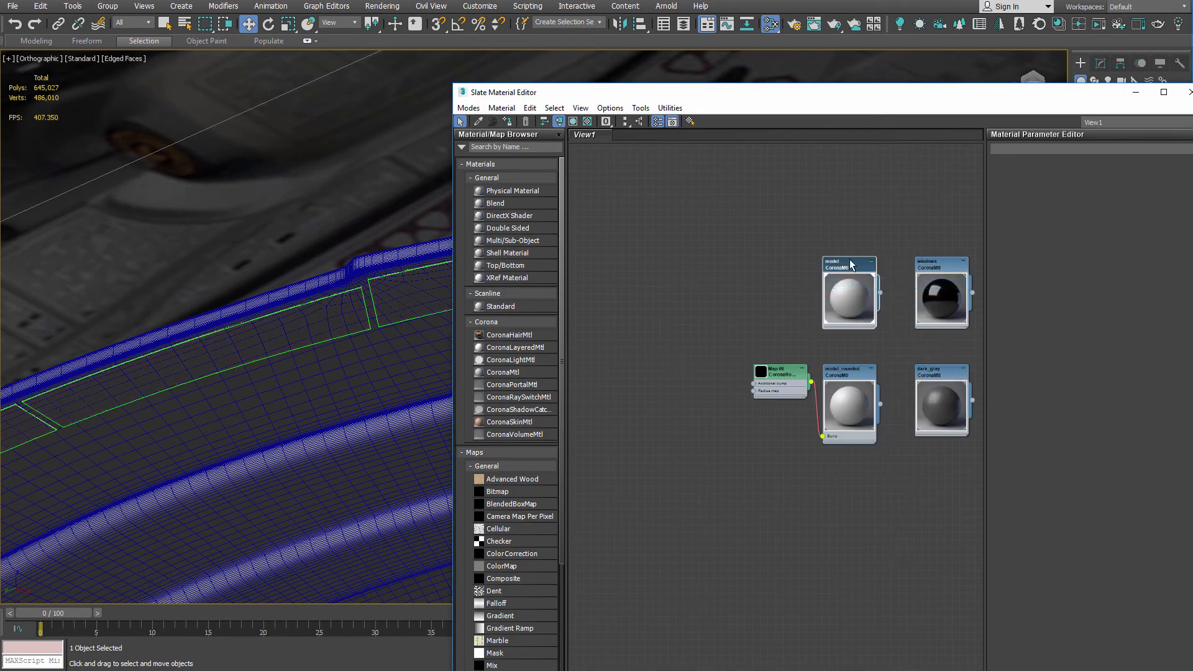
click(1177, 98)
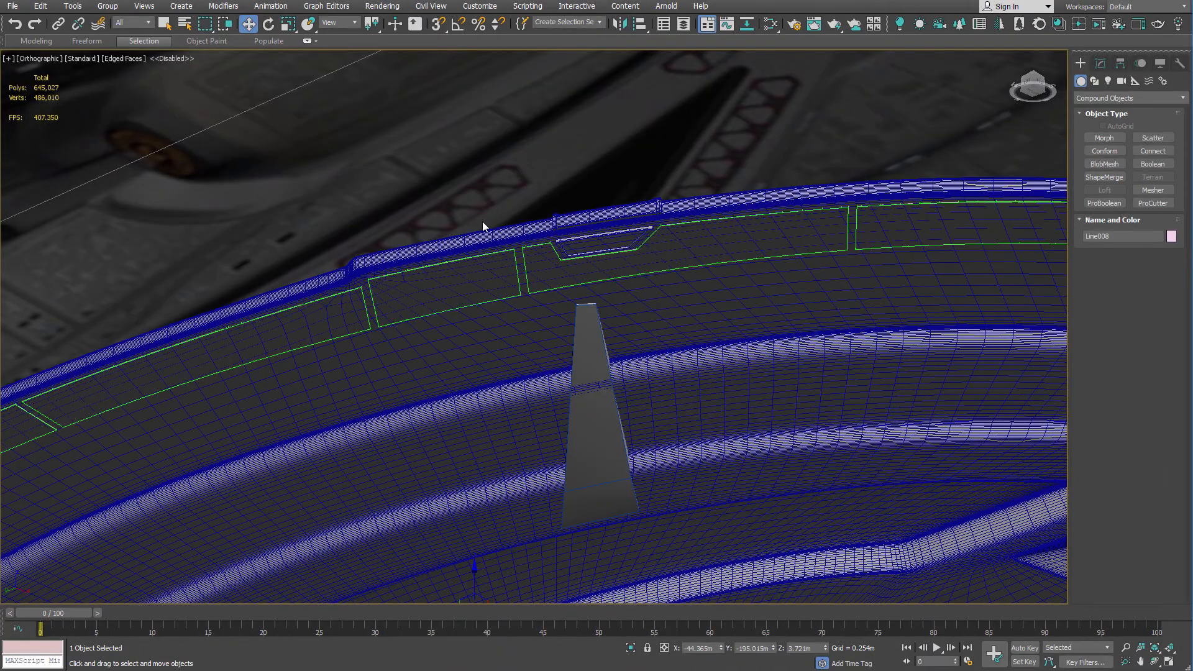
Examine up close the gaps cut between the rim panels and their height above the hull.
scroll(487, 211, up, 2)
scroll(471, 151, up, 5)
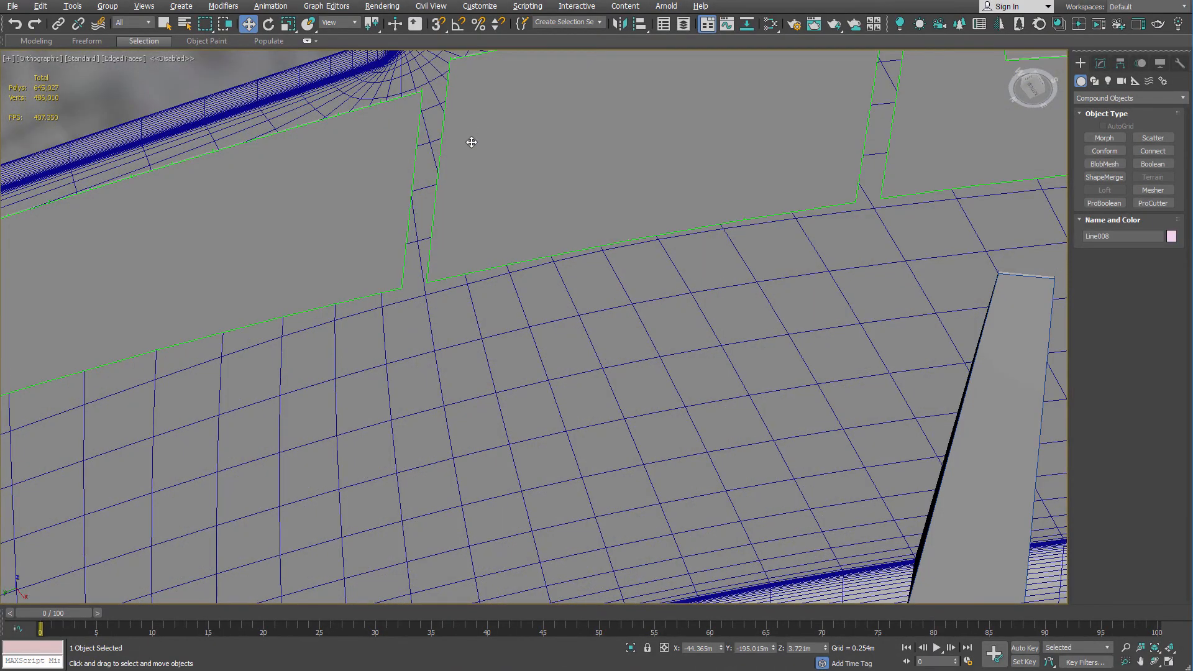
alt+middle_drag(470, 139, 468, 162)
mouse_move(504, 301)
middle_down()
mouse_move(485, 172)
mouse_move(474, 175)
mouse_move(469, 155)
middle_up()
scroll(550, 348, down, 2)
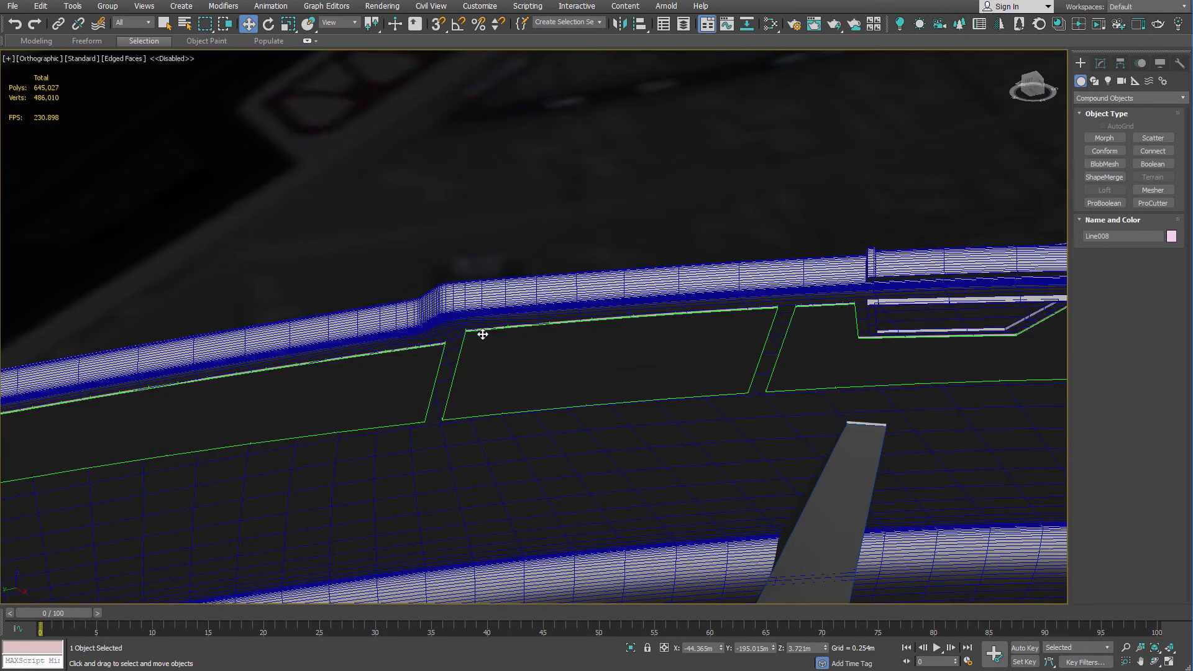
scroll(477, 333, down, 5)
scroll(490, 321, up, 3)
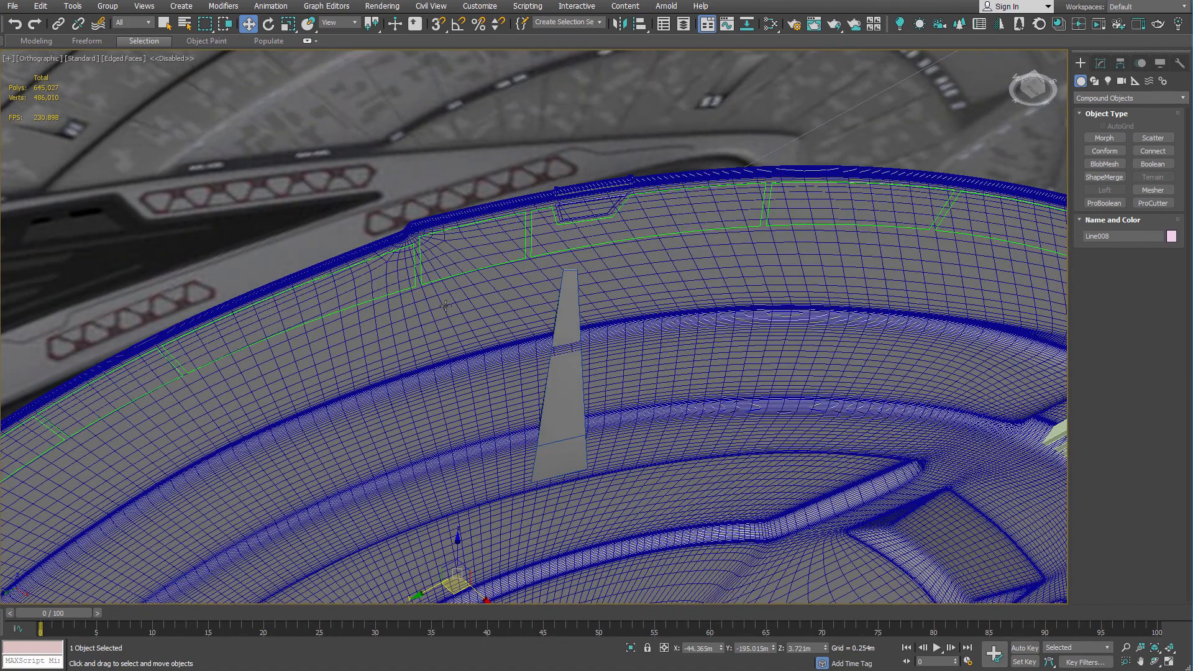
Check the shaded rim panels and their seams with the edged-faces display off, restoring the edge display when done.
key(F4)
scroll(456, 272, up, 6)
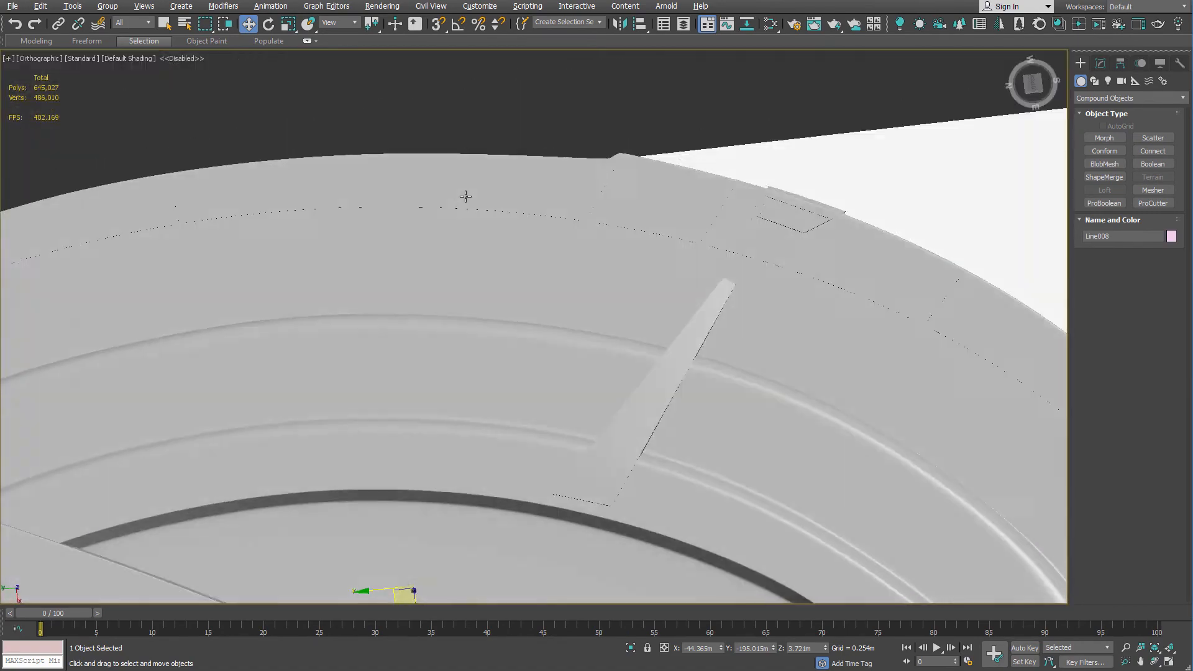
alt+middle_drag(465, 197, 460, 264)
scroll(432, 258, up, 5)
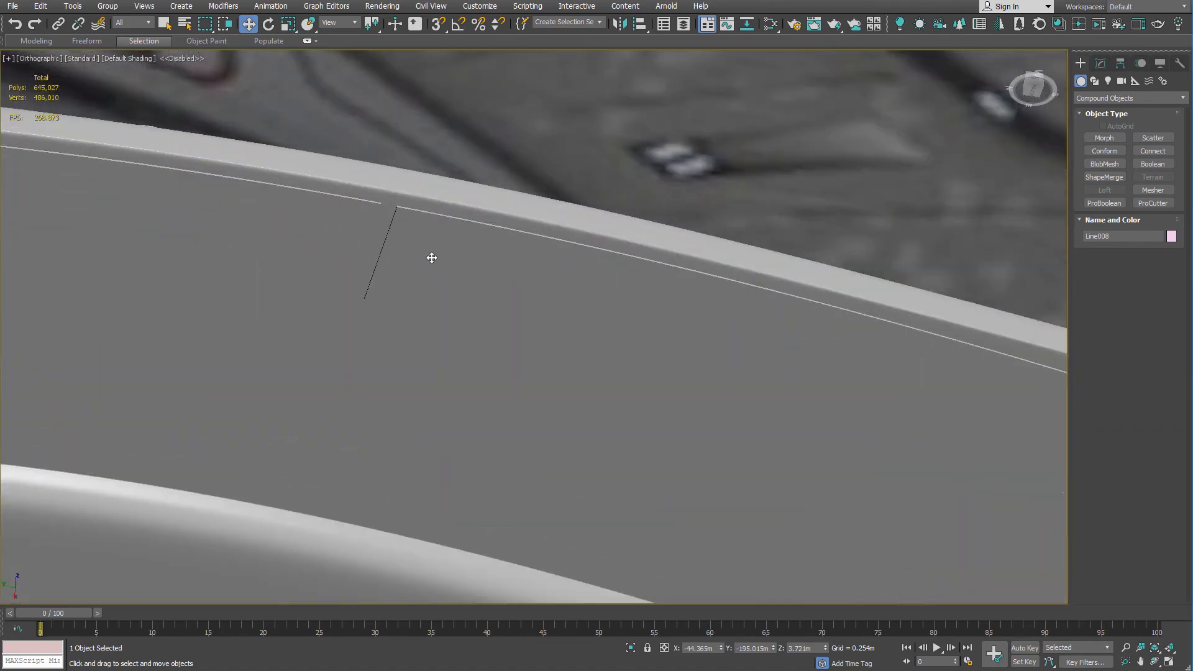
scroll(432, 257, down, 5)
scroll(417, 257, up, 5)
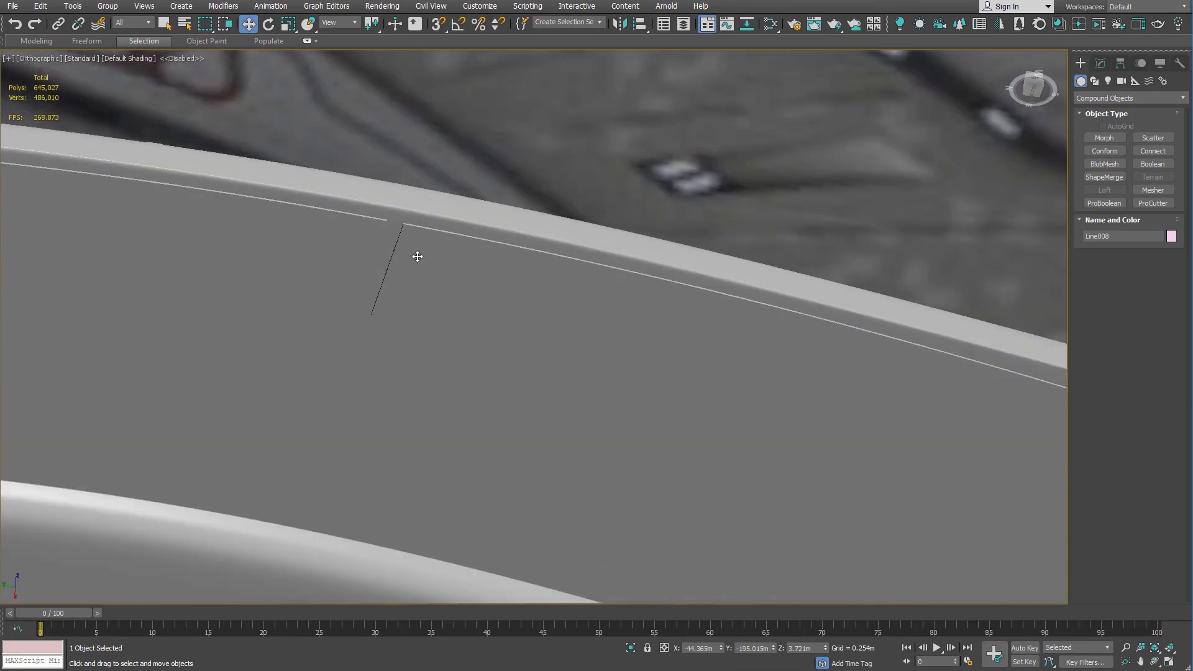
scroll(414, 258, down, 5)
alt+middle_drag(404, 263, 249, 157)
scroll(413, 220, down, 5)
key(F4)
Examine the cut panels all around the saucer rim, including those near the neck and the recessed notches.
scroll(246, 155, up, 5)
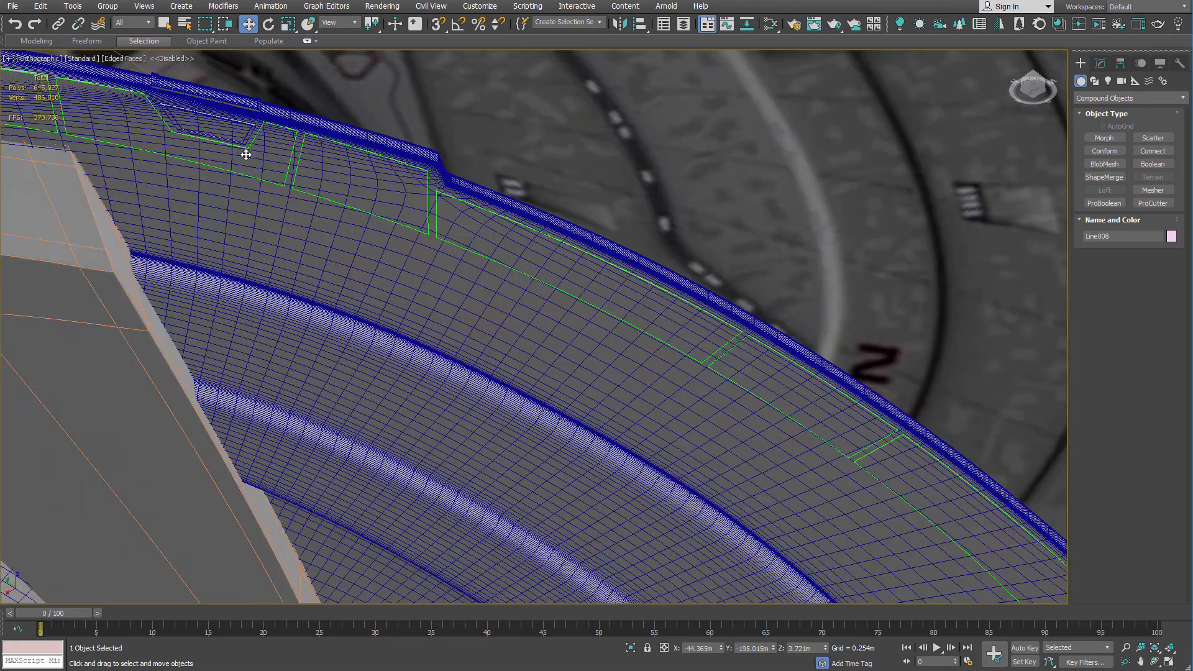
scroll(554, 292, down, 3)
alt+middle_drag(554, 292, 355, 235)
scroll(355, 234, up, 5)
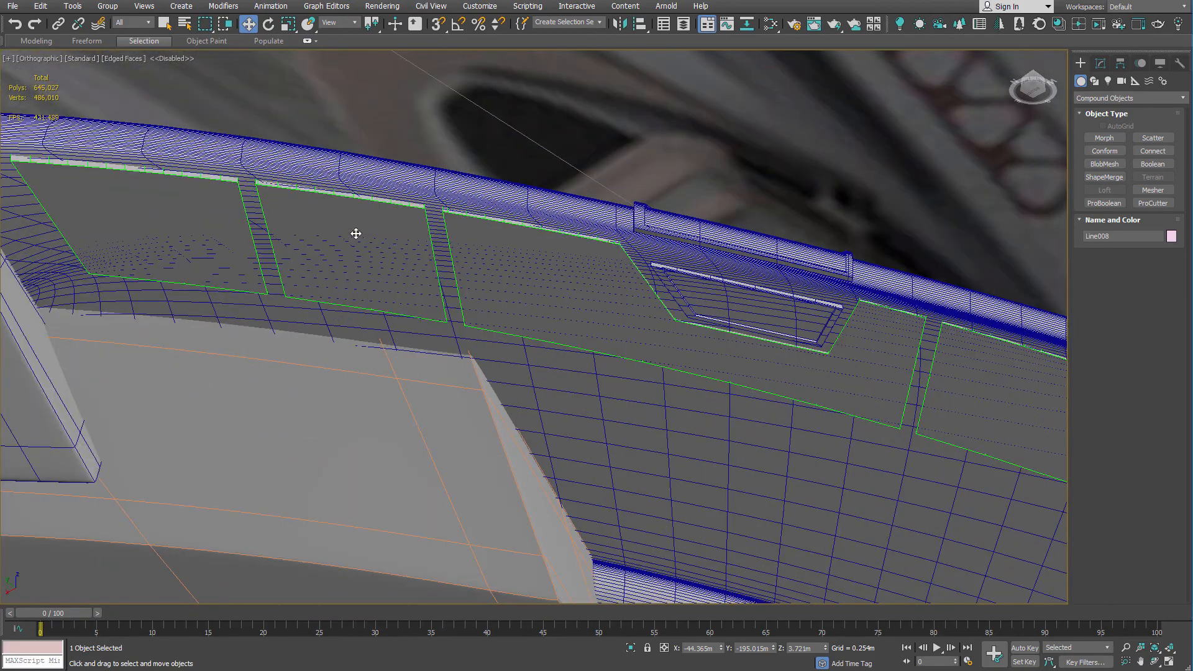
middle_drag(700, 299, 333, 223)
scroll(385, 254, down, 5)
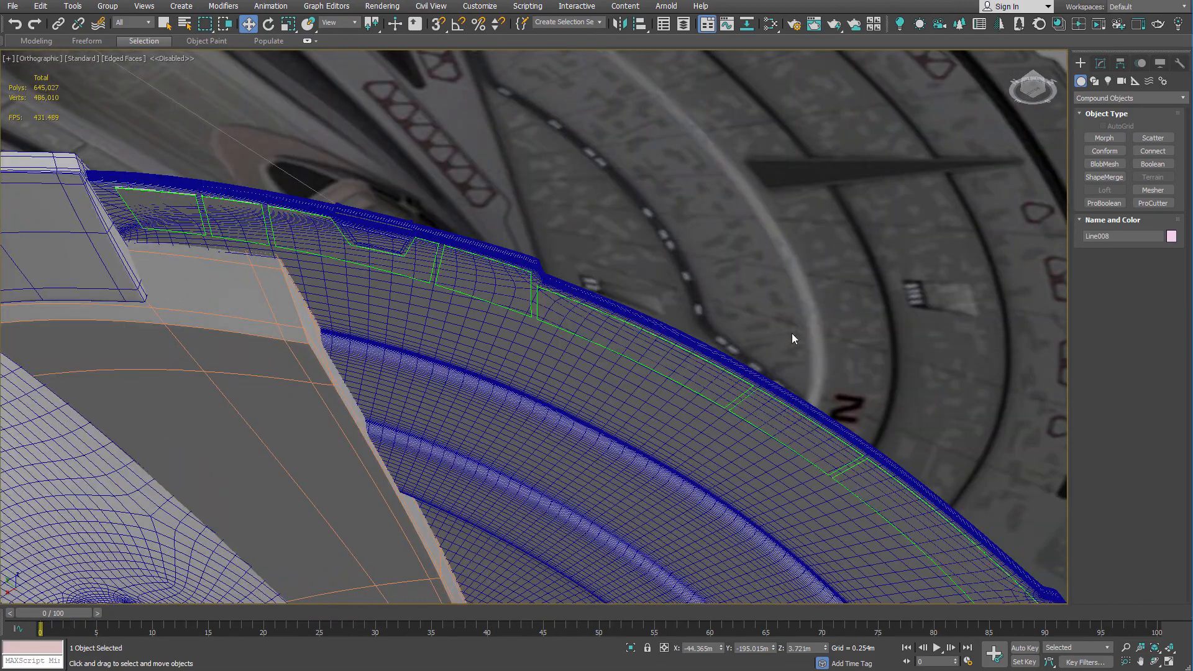
alt+middle_drag(792, 333, 615, 244)
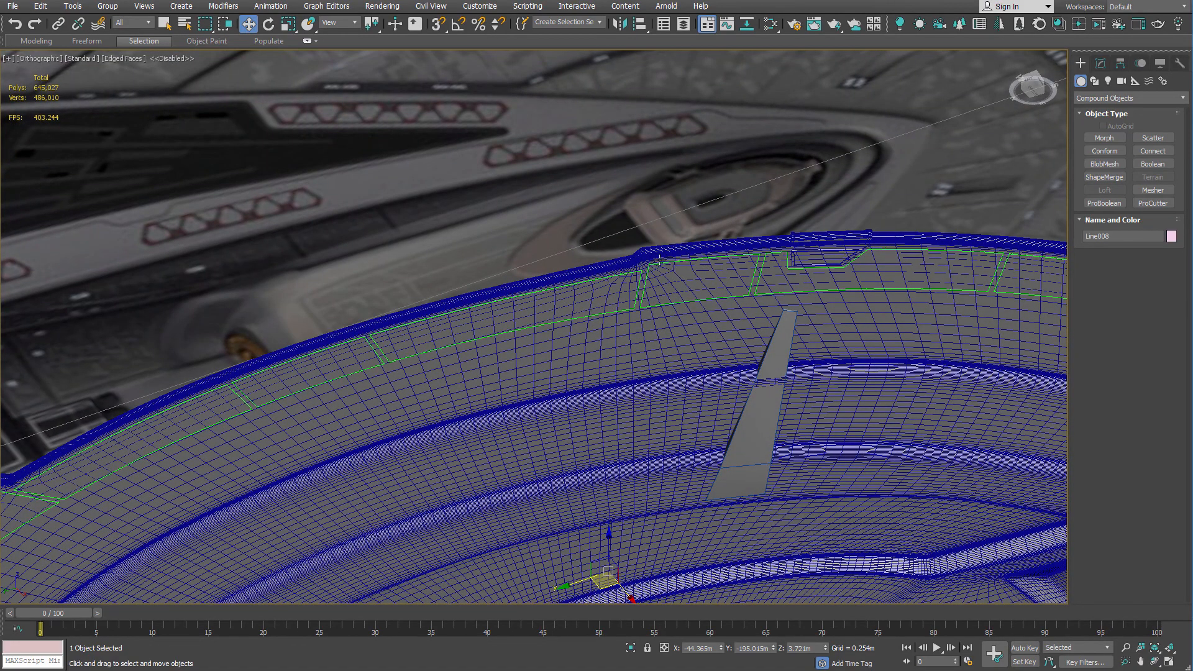
middle_drag(682, 298, 603, 181)
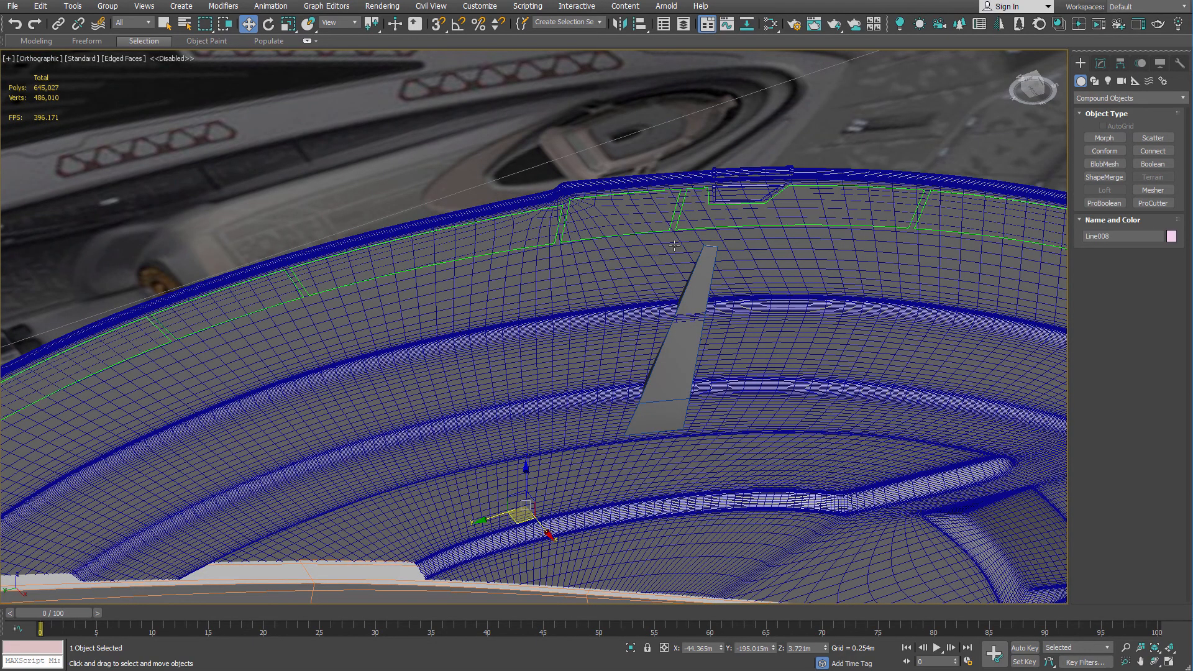
alt+middle_drag(675, 246, 499, 255)
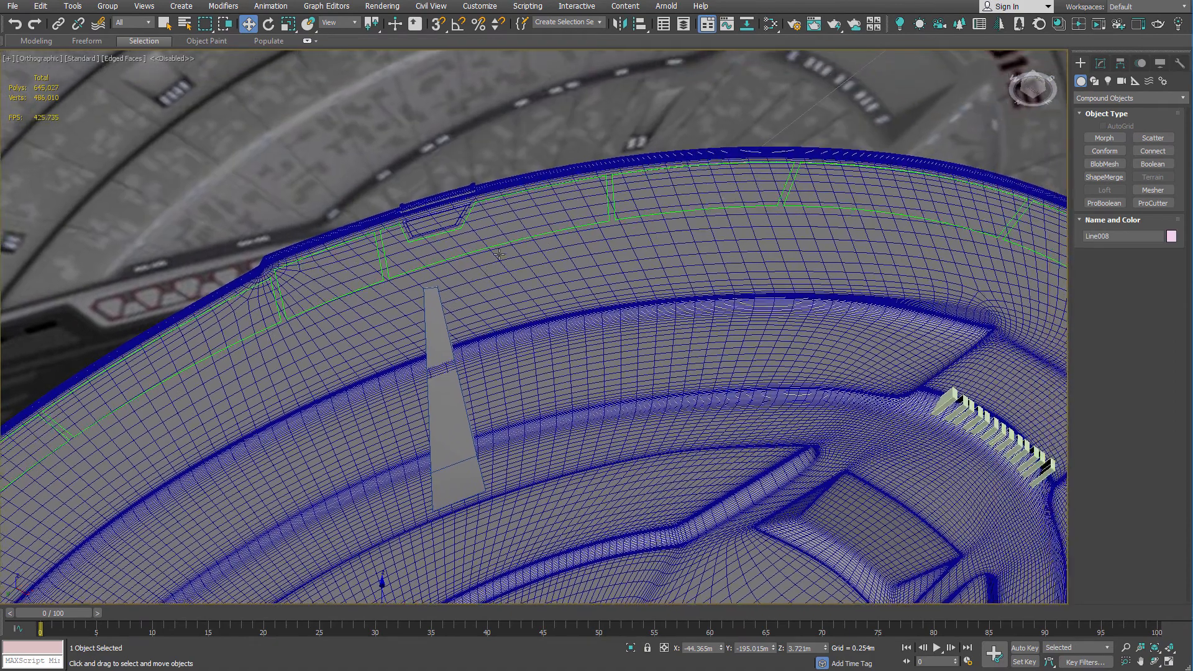
Examine the panel seams and recessed rings of the saucer on the reference image in the Bottom view.
scroll(489, 233, up, 3)
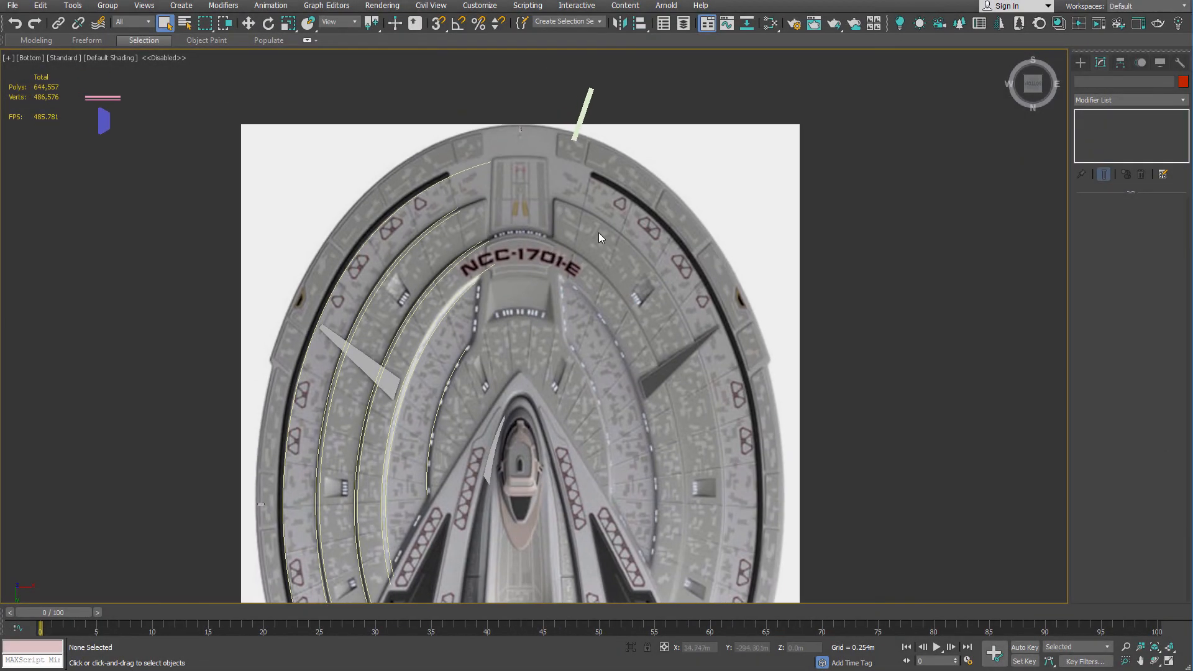
scroll(599, 232, up, 8)
scroll(555, 222, down, 3)
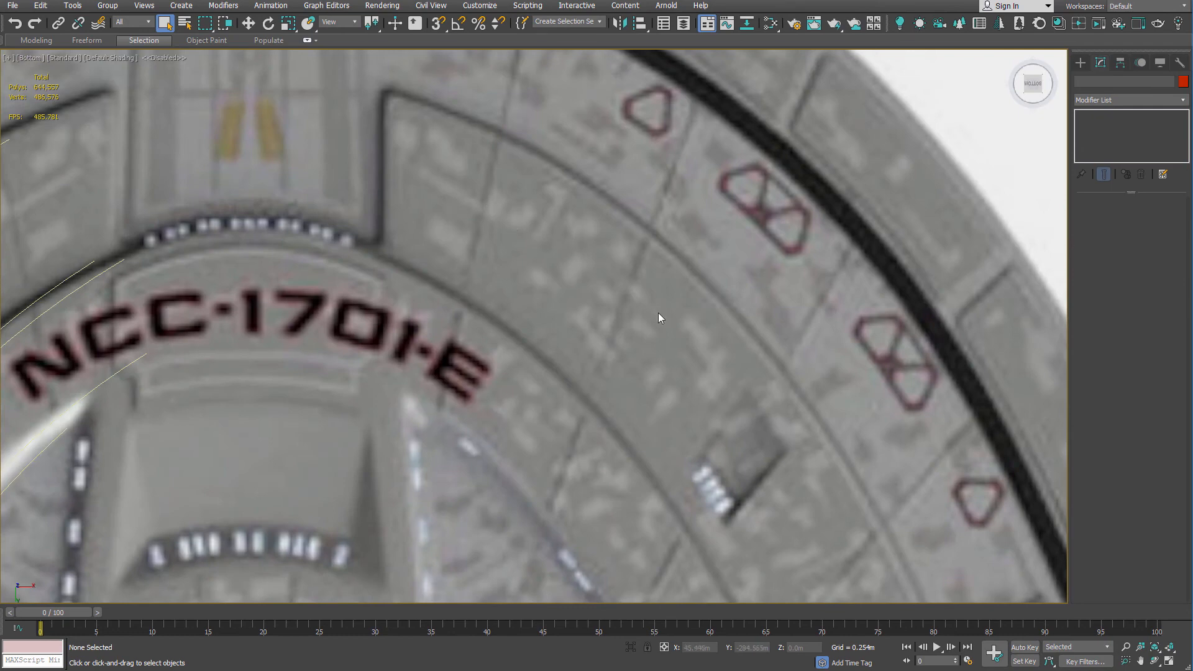
scroll(658, 305, down, 5)
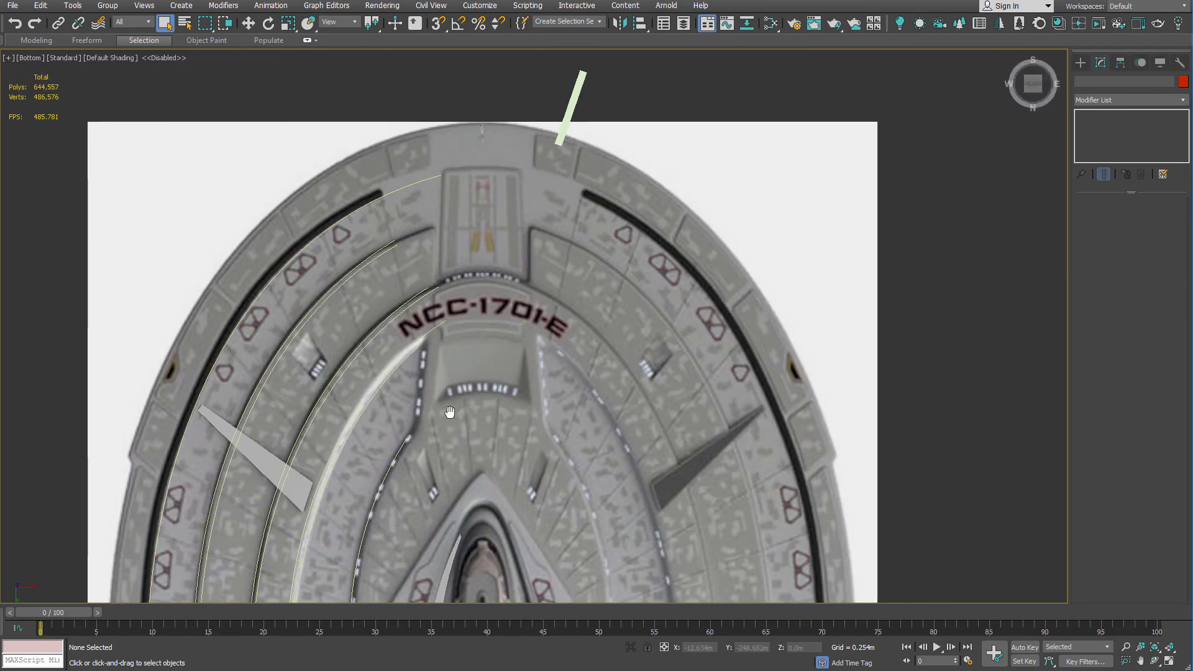
middle_drag(450, 412, 596, 263)
scroll(540, 392, up, 5)
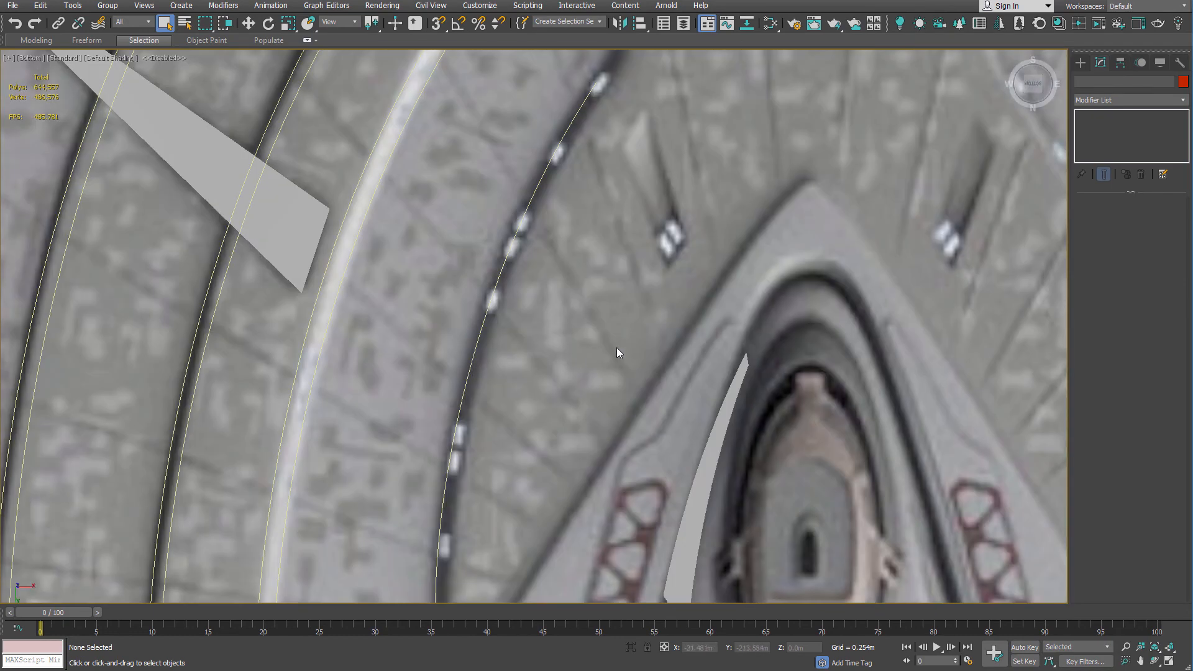
scroll(616, 348, down, 8)
scroll(595, 283, up, 3)
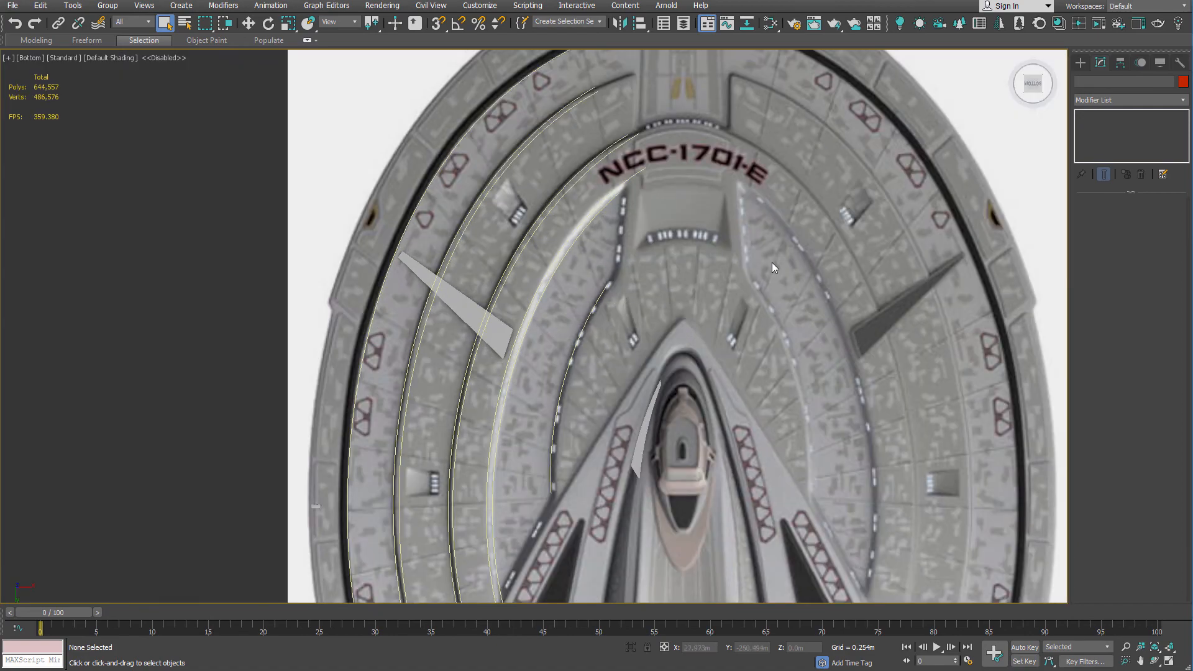
scroll(772, 267, down, 5)
middle_drag(772, 267, 550, 336)
scroll(540, 339, up, 5)
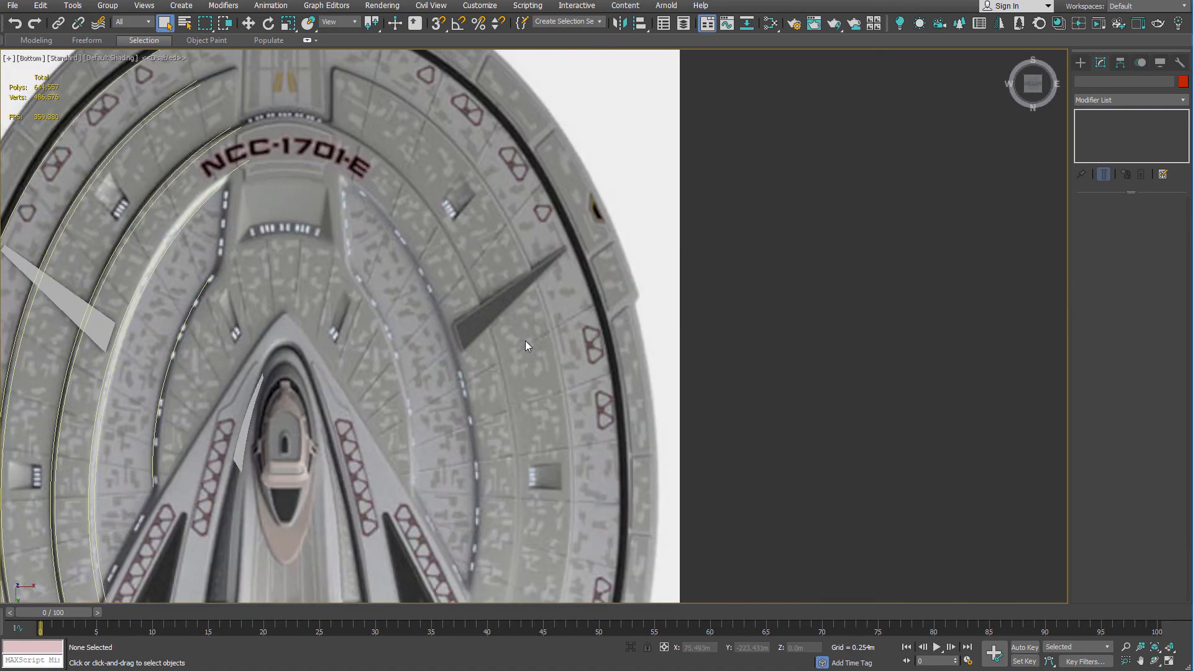
Create a cylinder about 45.7 m in radius and 11.9 m high beside the saucer reference, with edged faces displayed.
ctrl+right_click(796, 299)
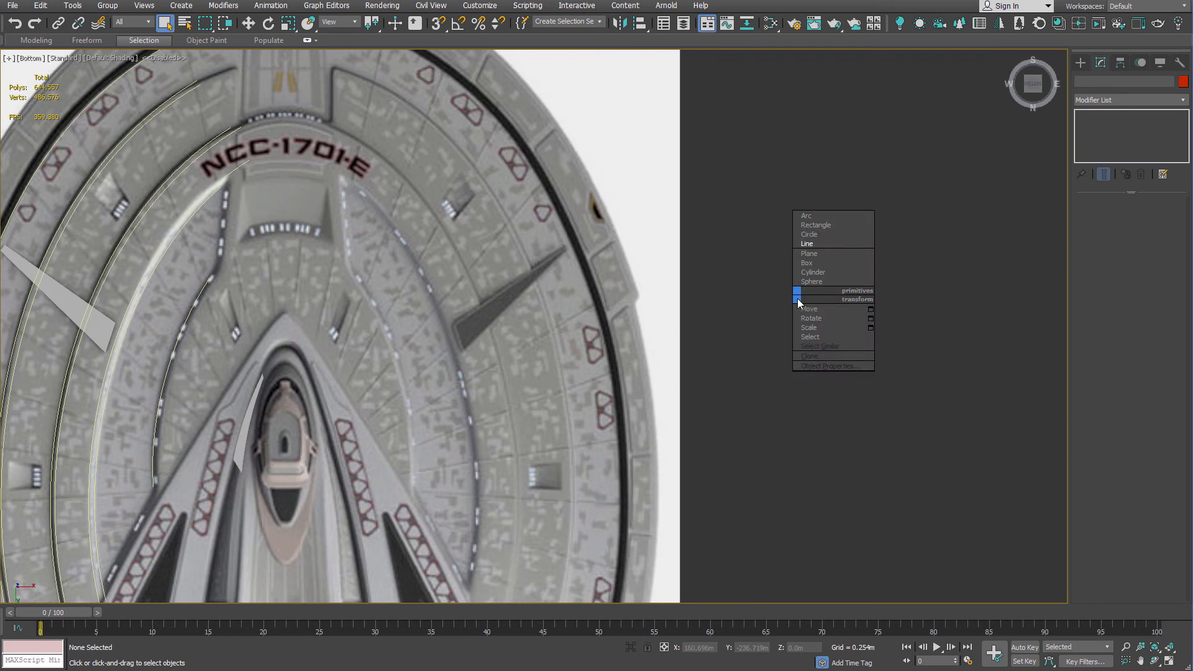
click(812, 273)
drag(890, 375, 794, 269)
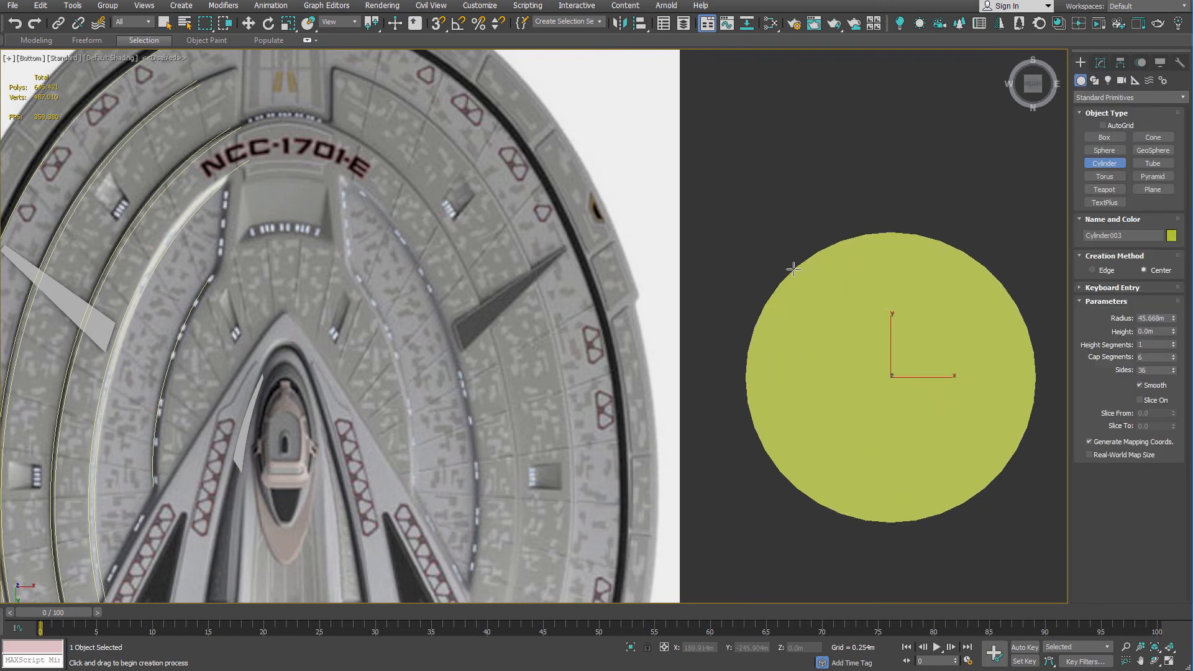
key(F4)
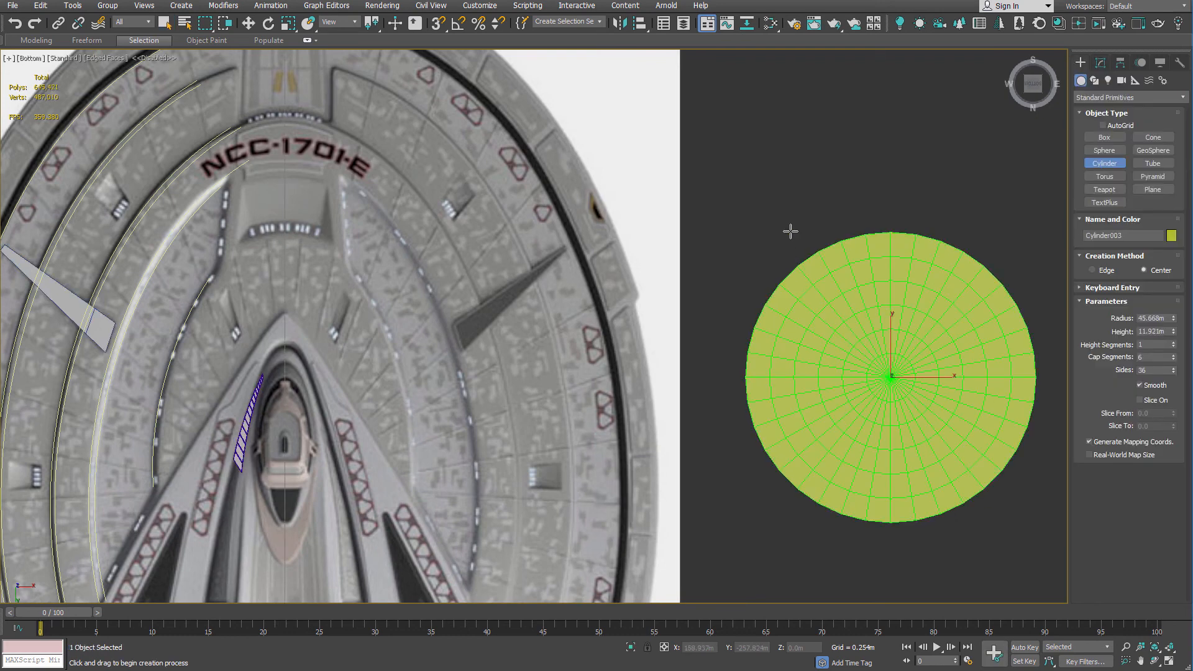
right_click(806, 236)
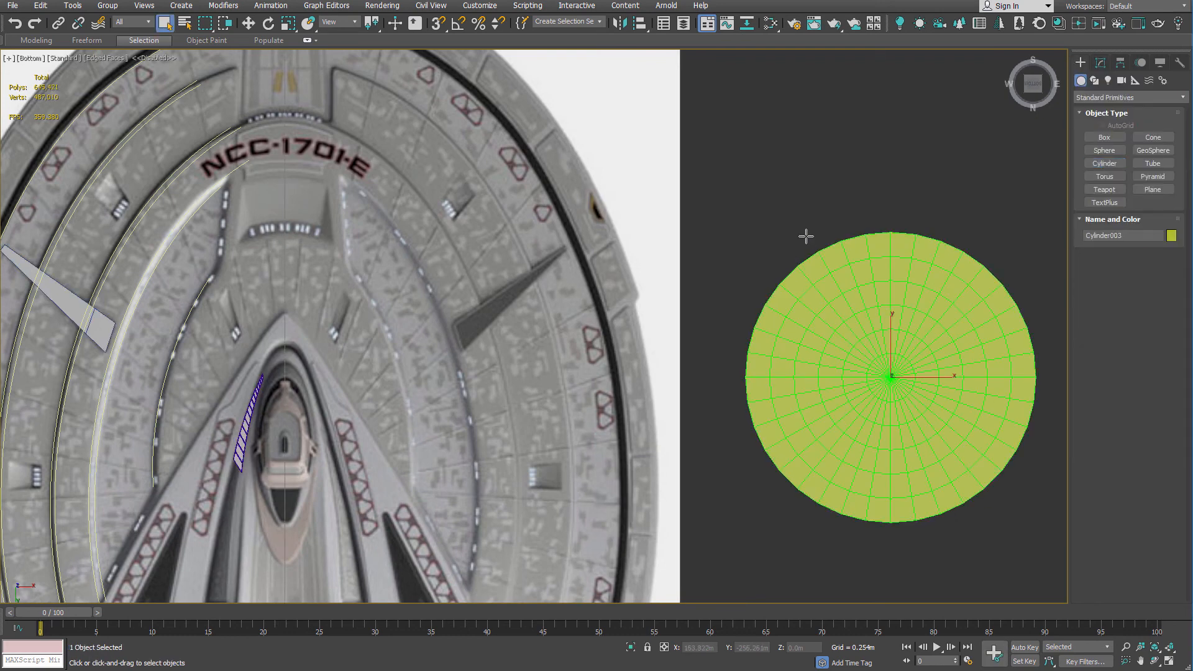
Apply a Lattice modifier to the cylinder.
click(1102, 63)
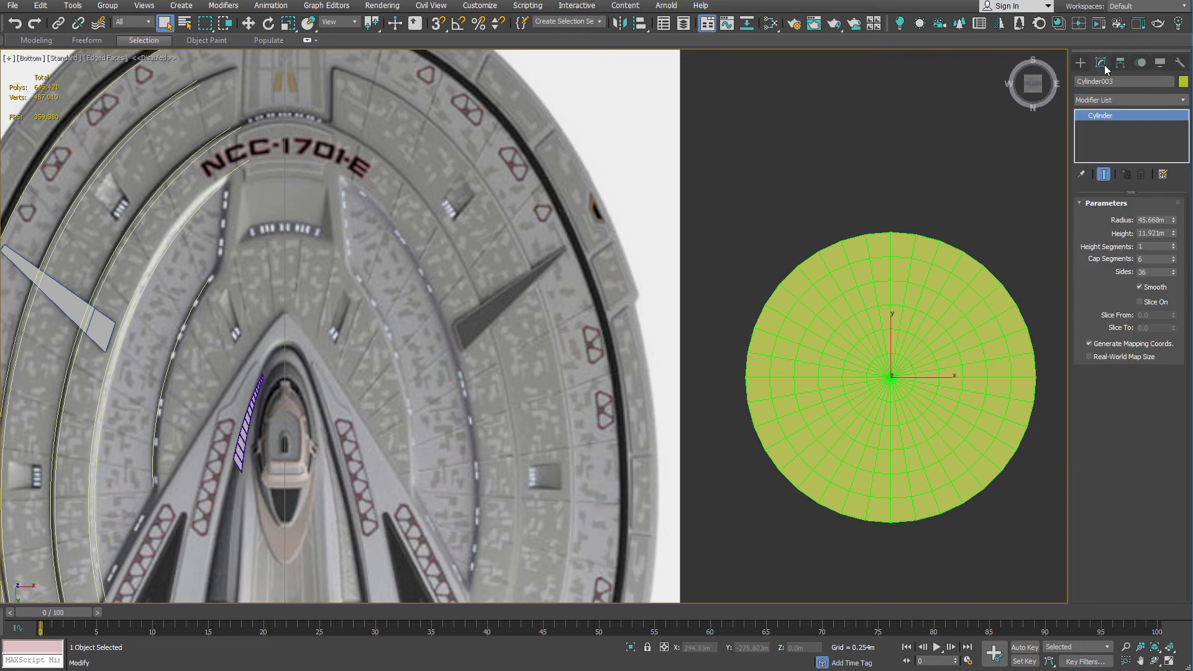
click(1121, 100)
key(l)
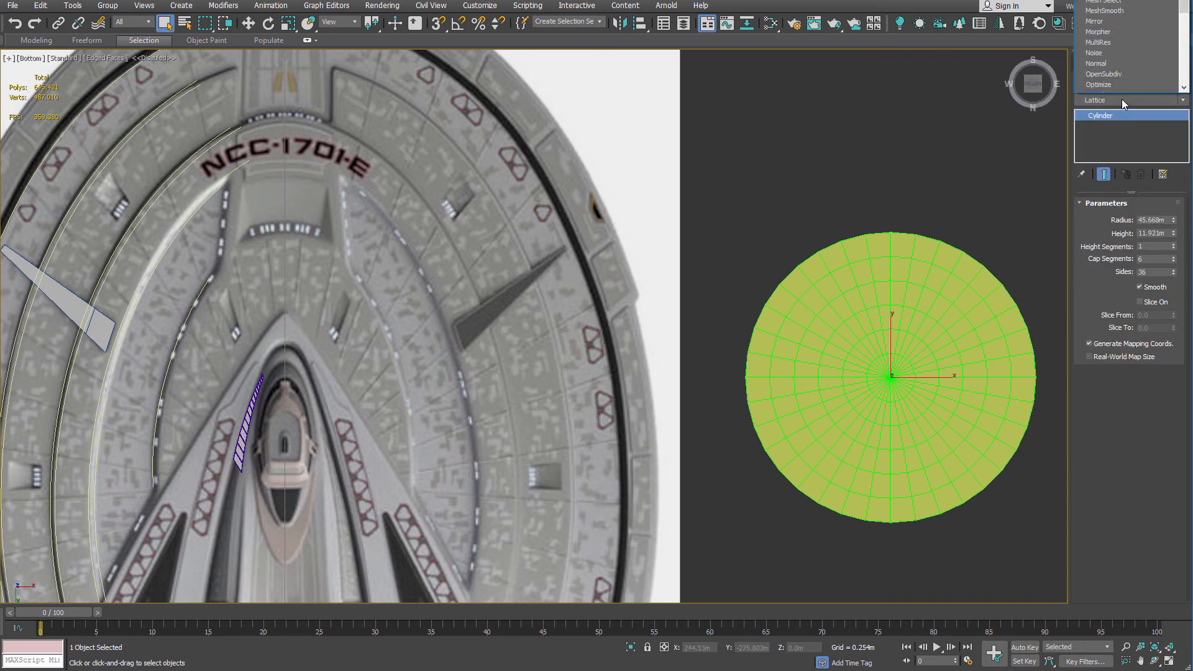
key(Return)
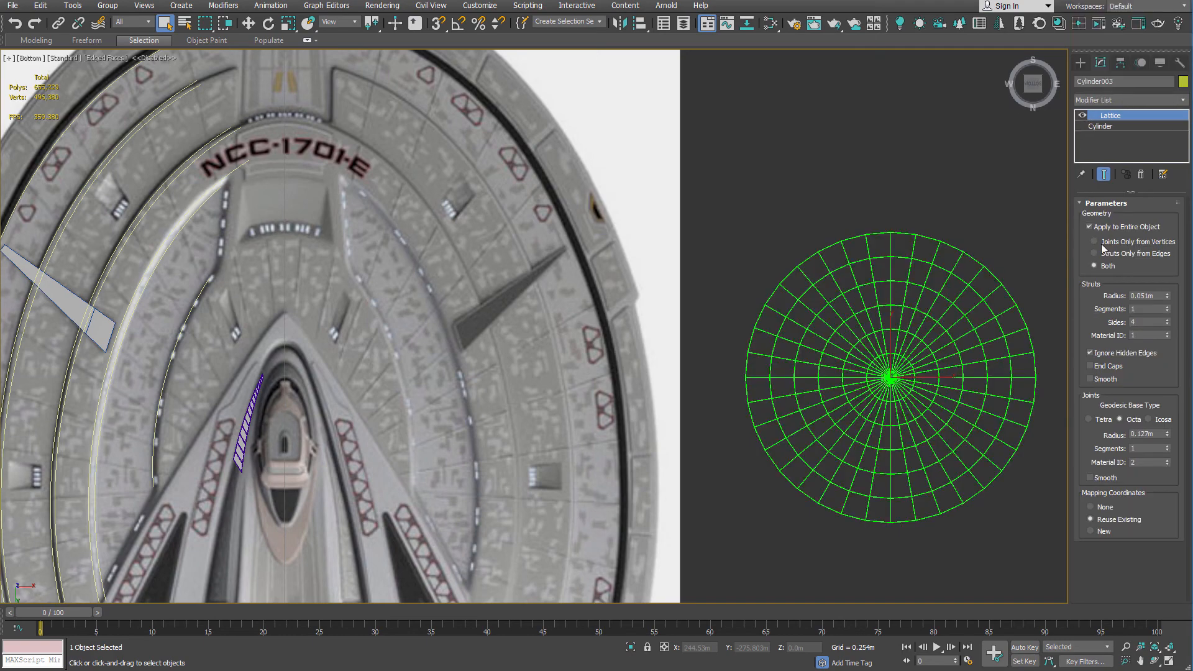
Set the lattice to Struts Only from Edges with 7 sides per strut.
scroll(788, 258, up, 10)
scroll(625, 357, up, 6)
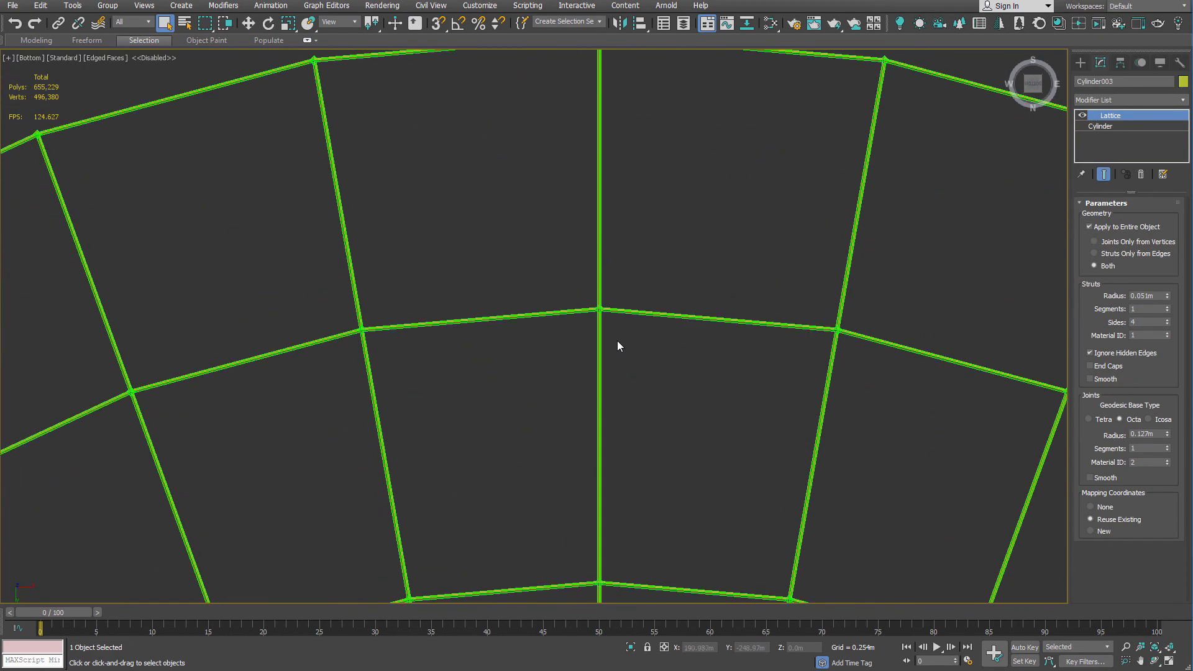
click(1135, 255)
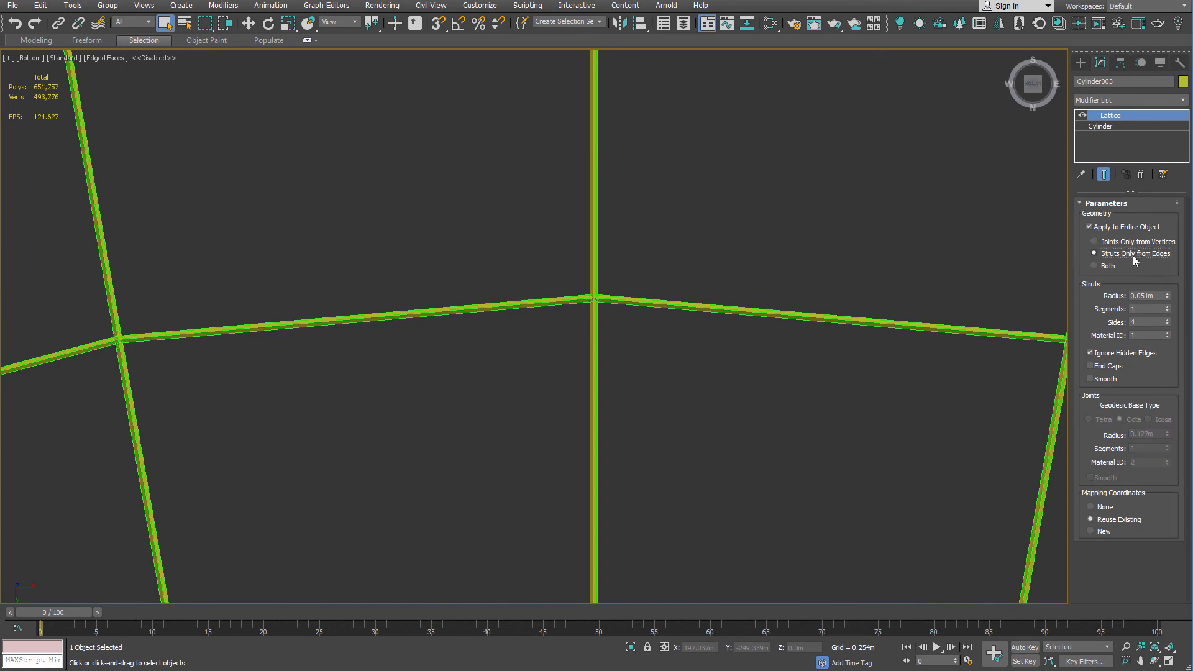
click(1168, 325)
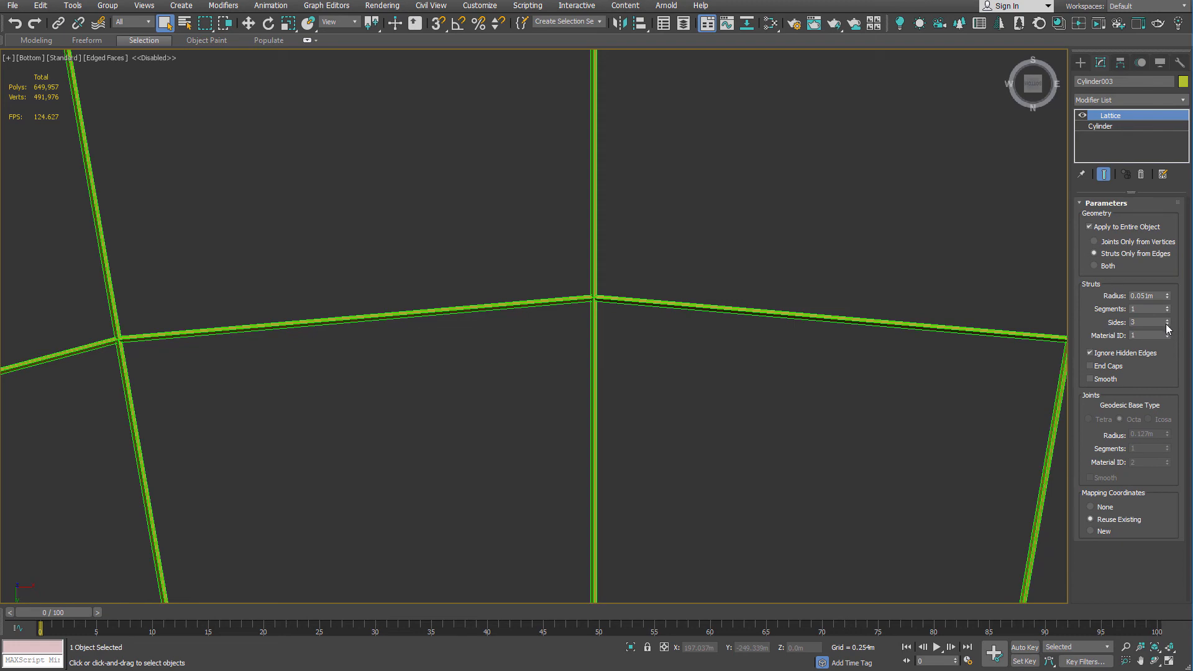
click(1169, 320)
click(1170, 320)
click(1170, 320)
click(1169, 320)
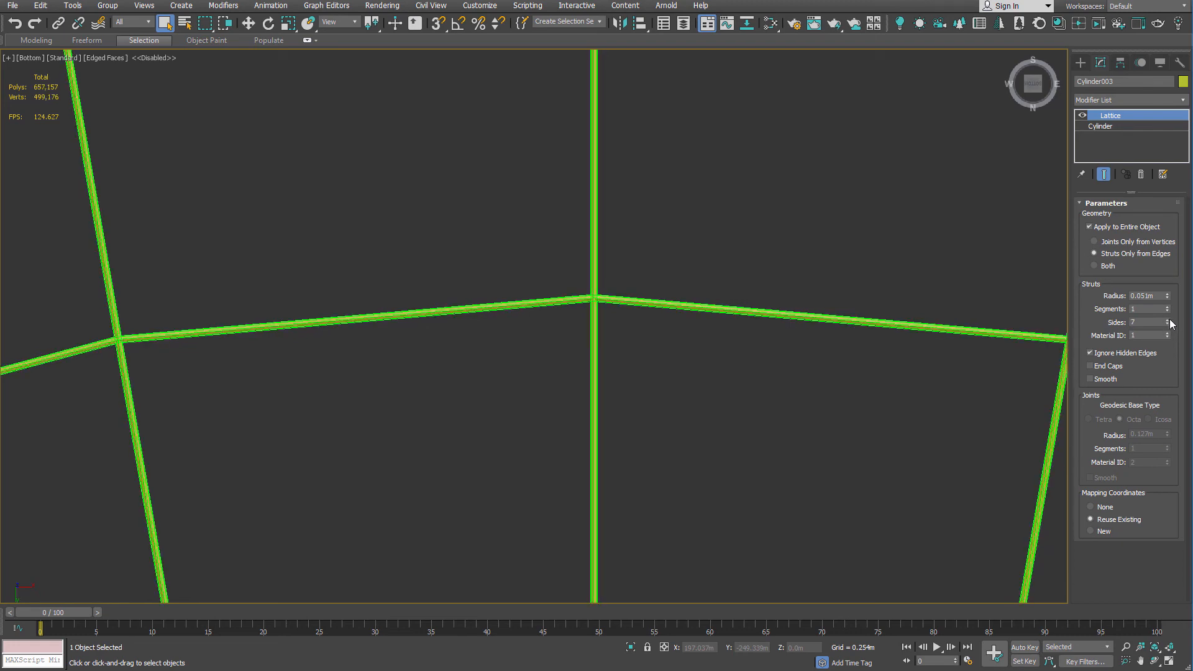
Delete the latticed cylinder beside the saucer reference.
scroll(563, 298, down, 15)
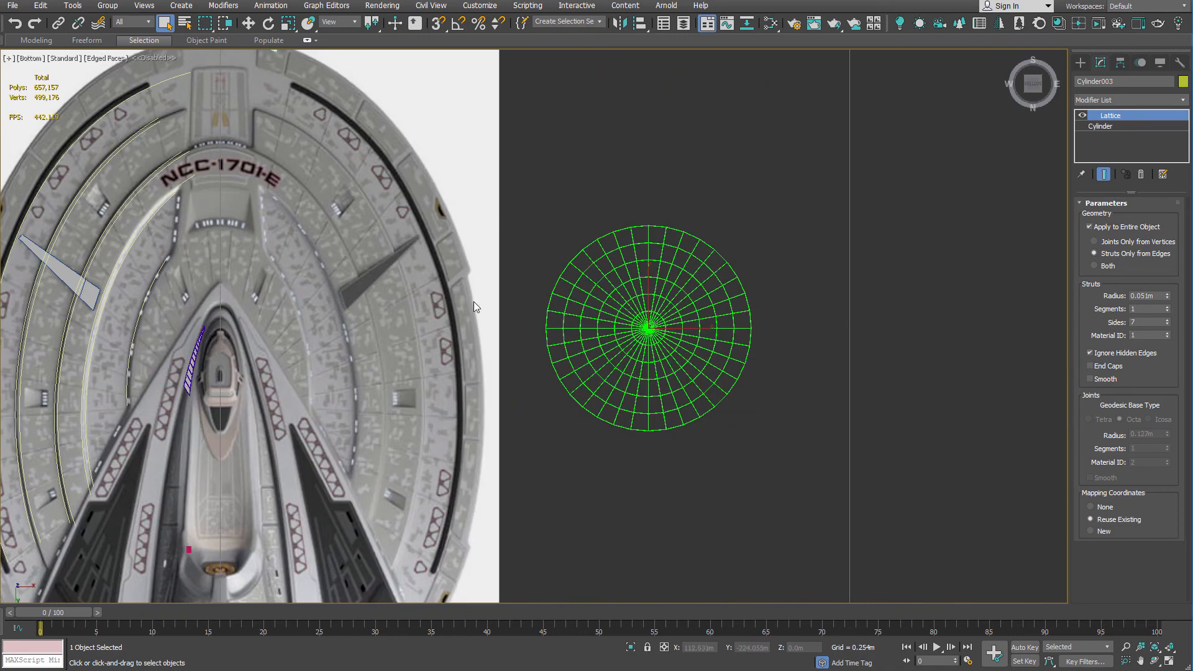
scroll(474, 301, up, 2)
middle_drag(473, 301, 905, 331)
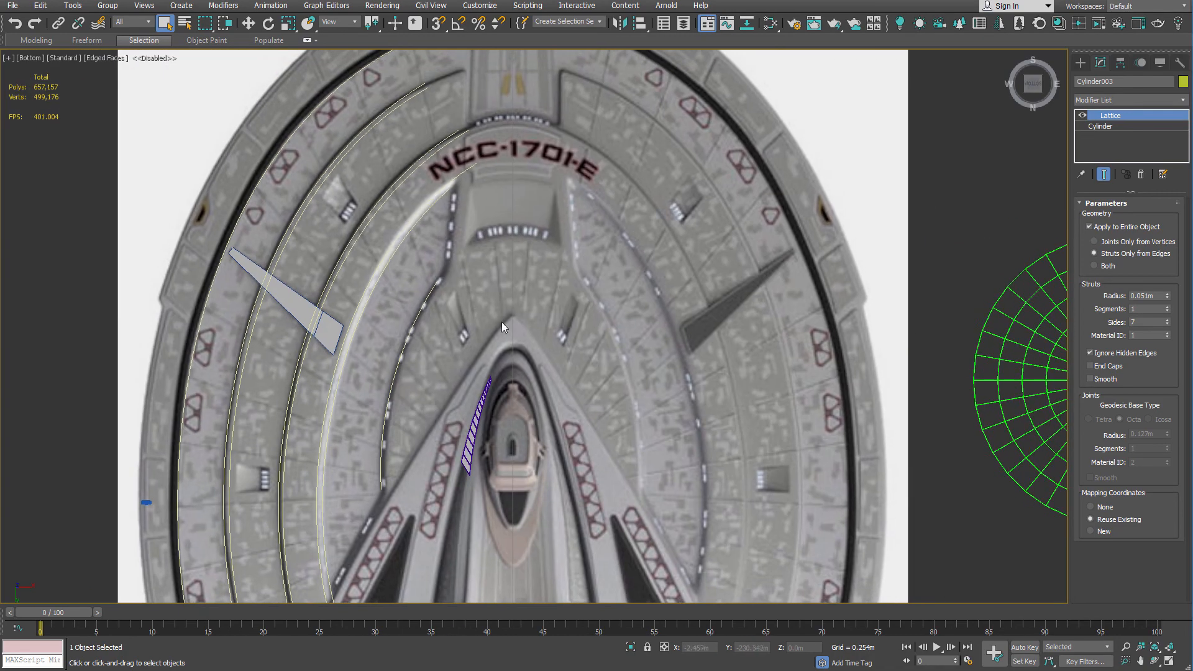
scroll(502, 322, down, 4)
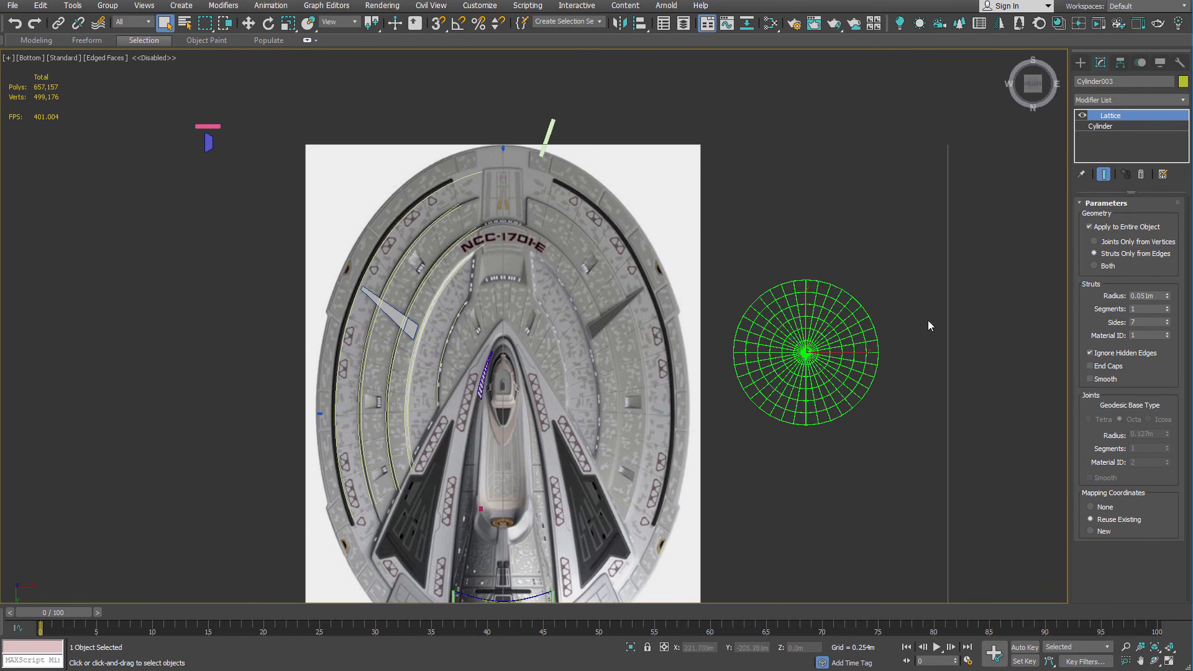
key(Delete)
scroll(501, 330, up, 3)
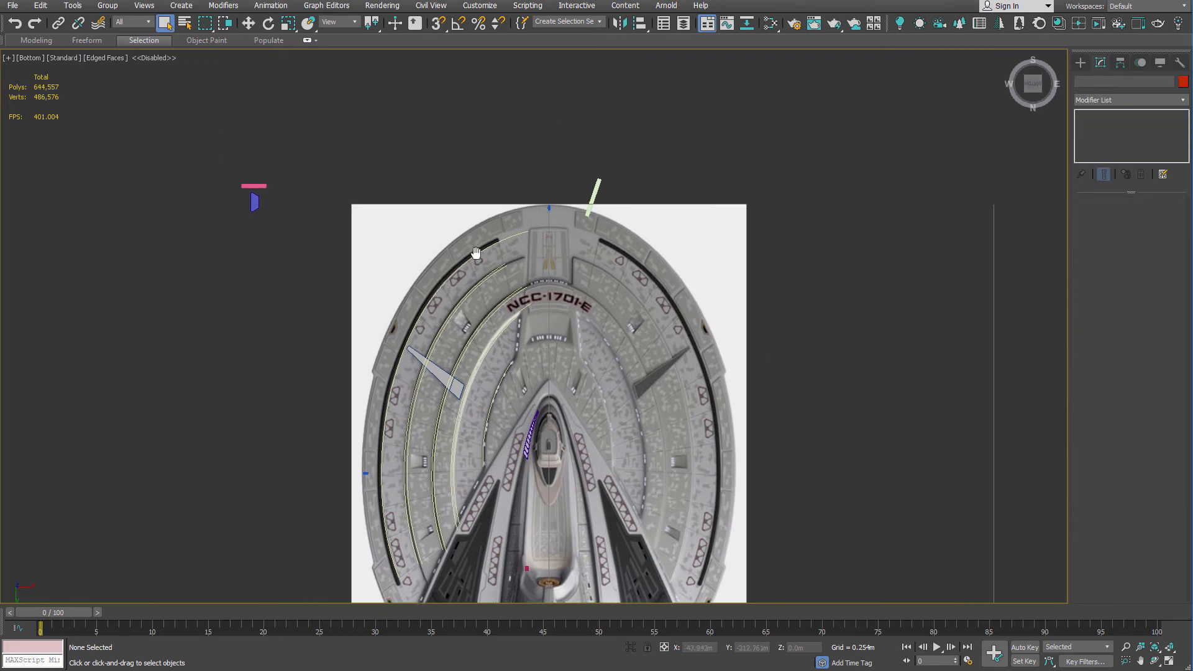
scroll(499, 332, up, 3)
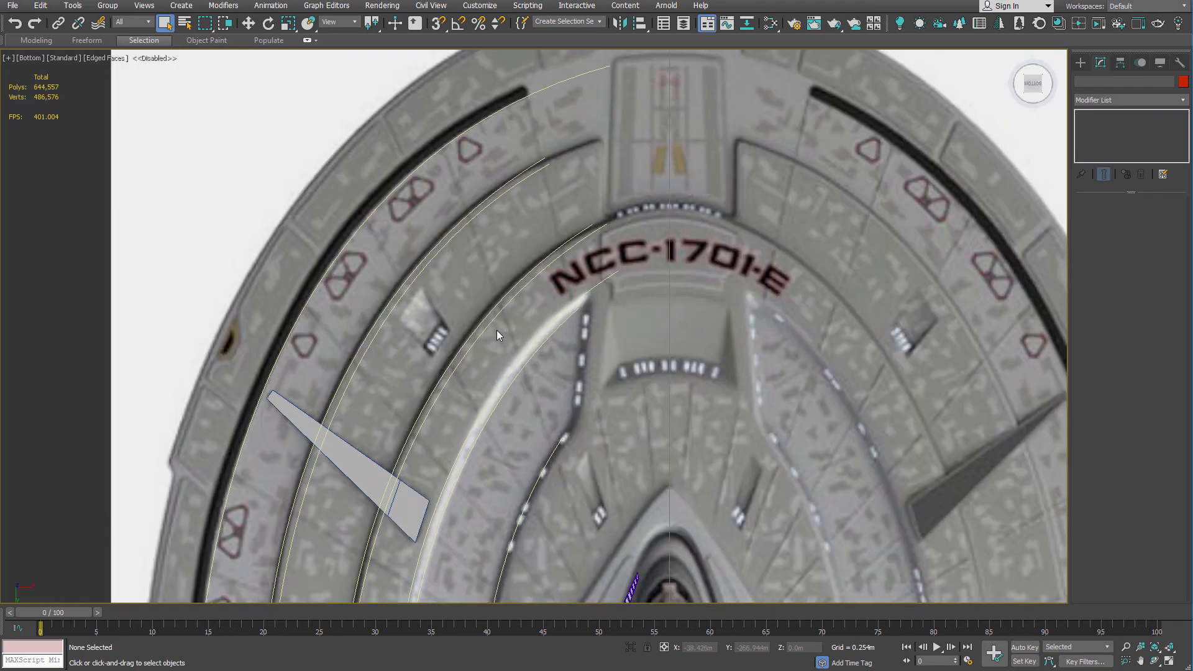
right_click(571, 288)
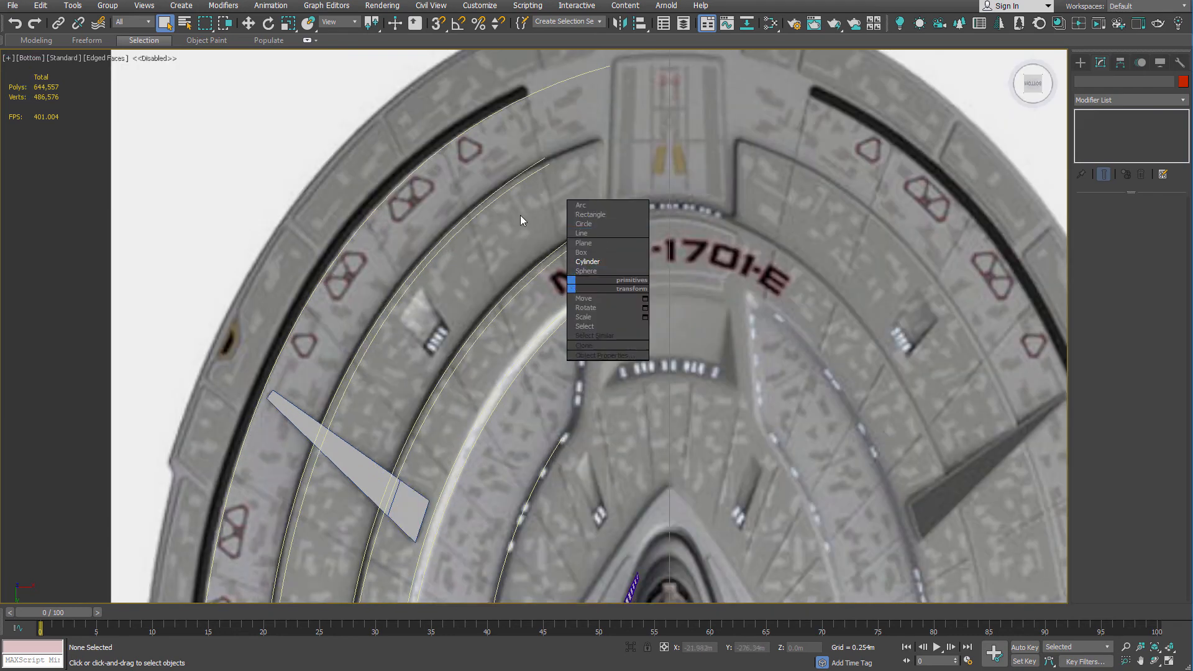
scroll(520, 215, up, 4)
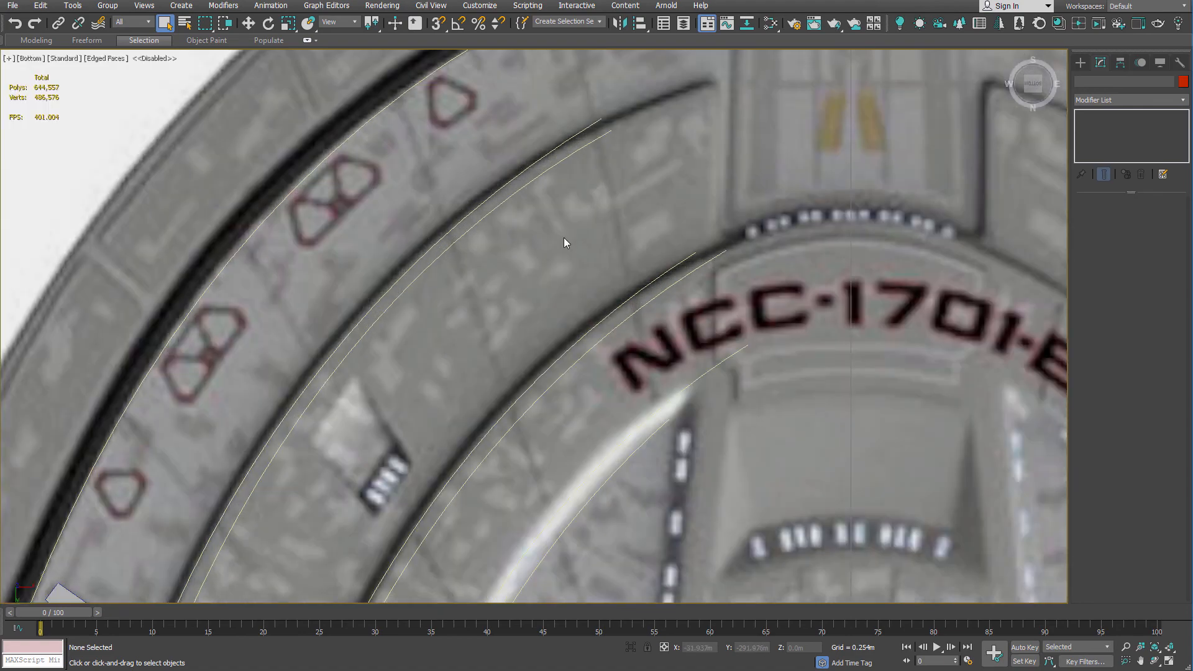
right_click(564, 241)
click(592, 181)
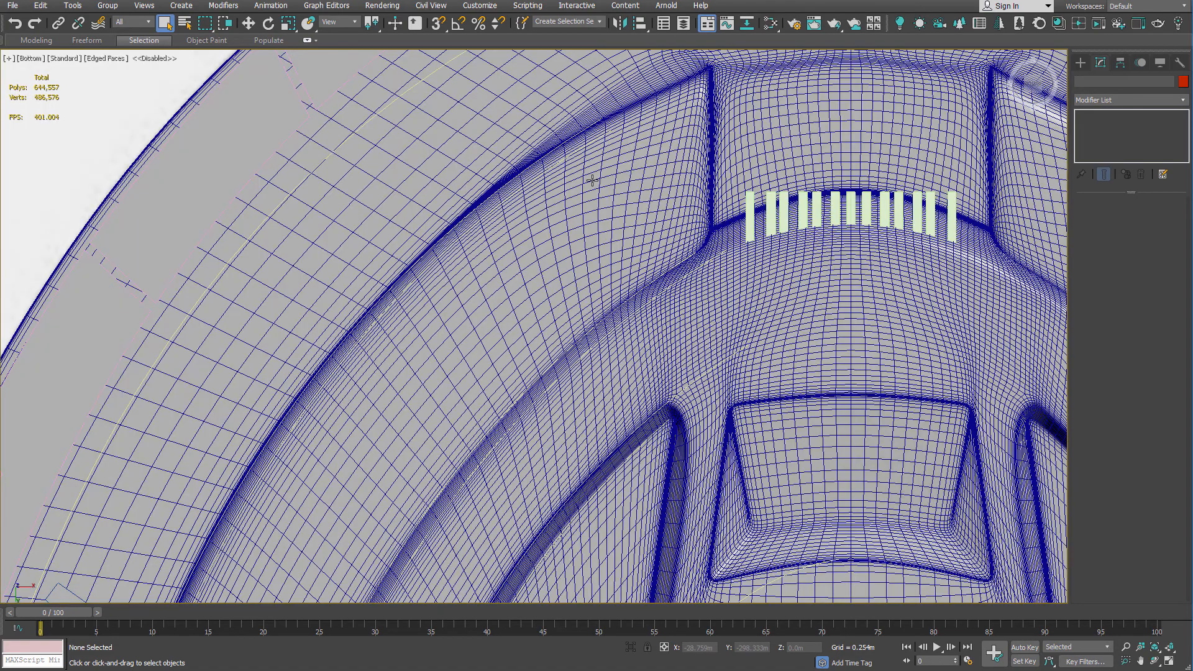
Turn off the edged-faces display and examine the grooves and stepped rings of the shaded saucer hull in the Bottom view.
key(F4)
scroll(597, 199, down, 6)
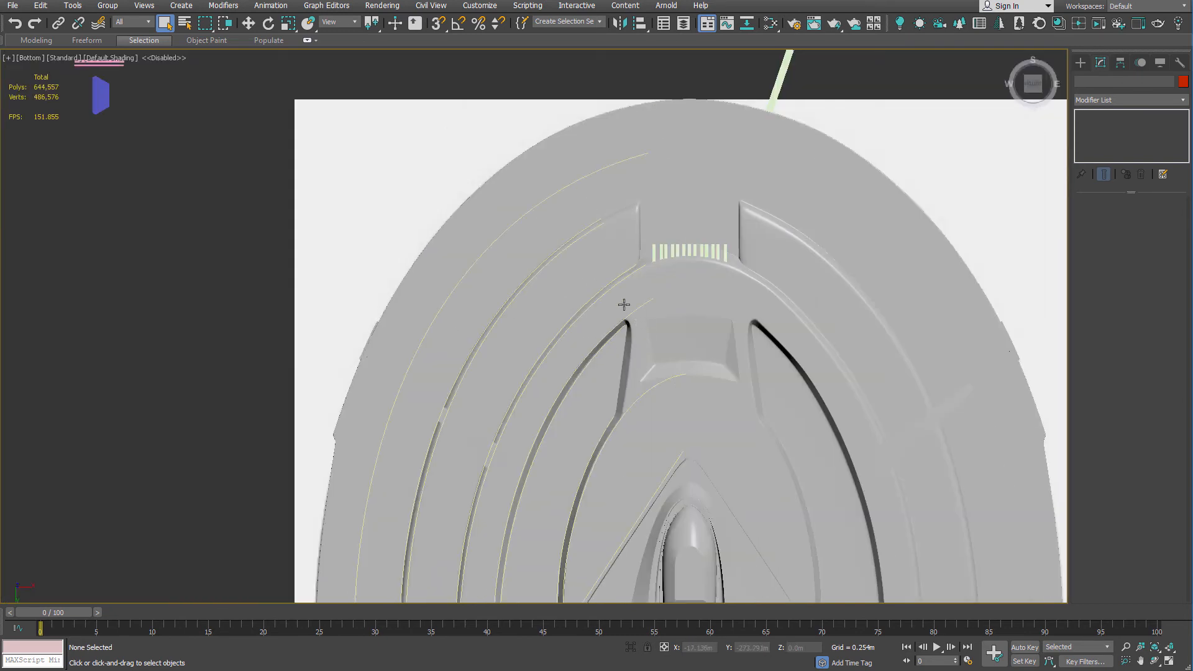
middle_drag(590, 335, 553, 283)
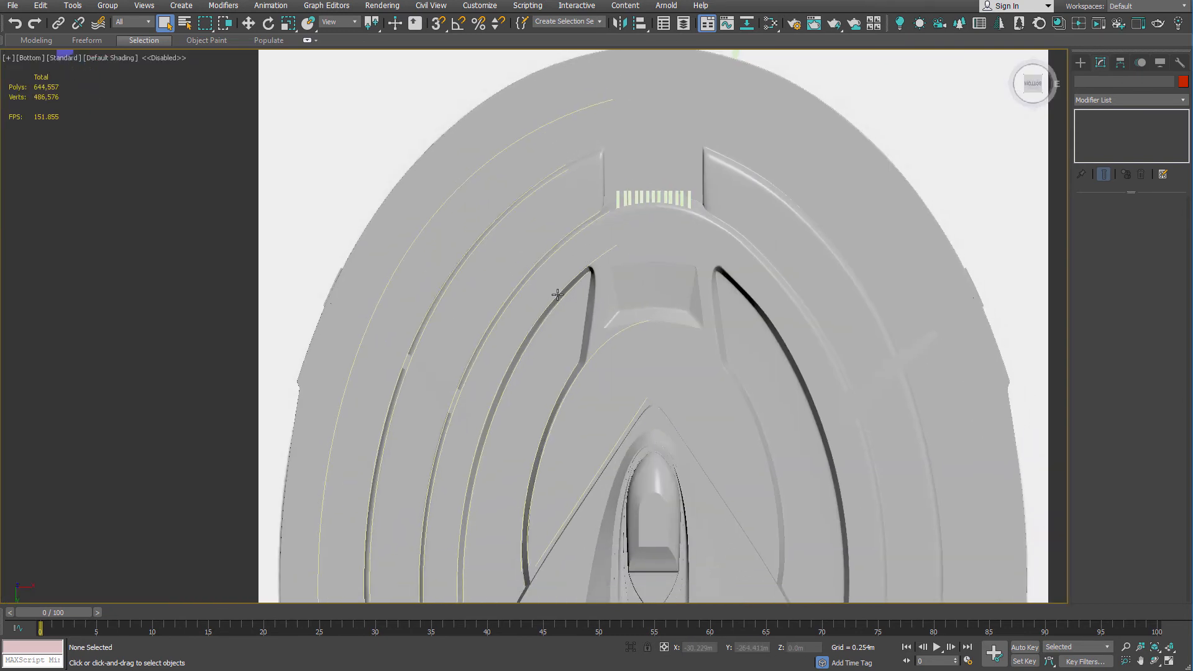
scroll(547, 277, up, 5)
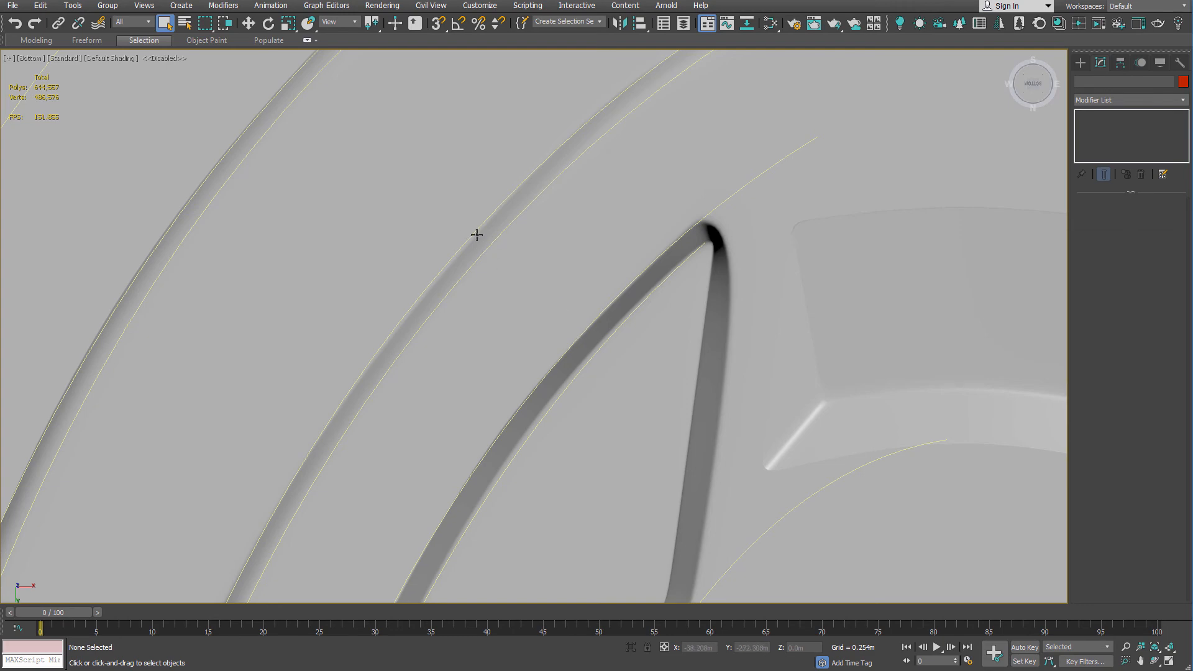
scroll(304, 98, down, 3)
scroll(376, 239, down, 5)
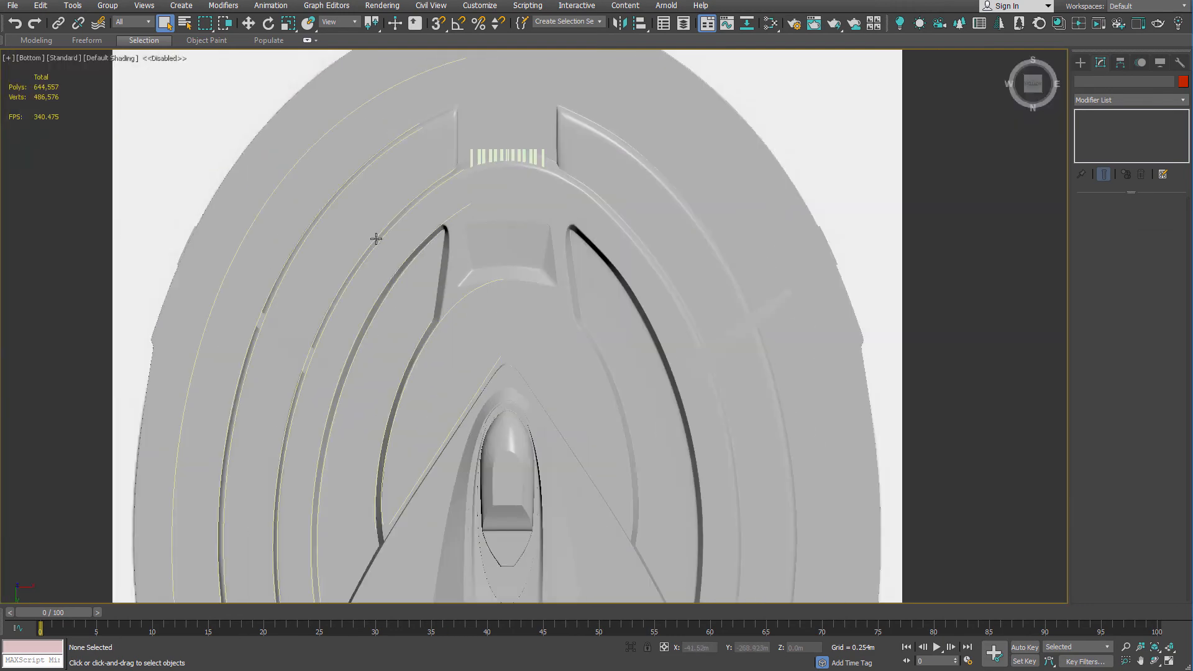
scroll(376, 238, up, 2)
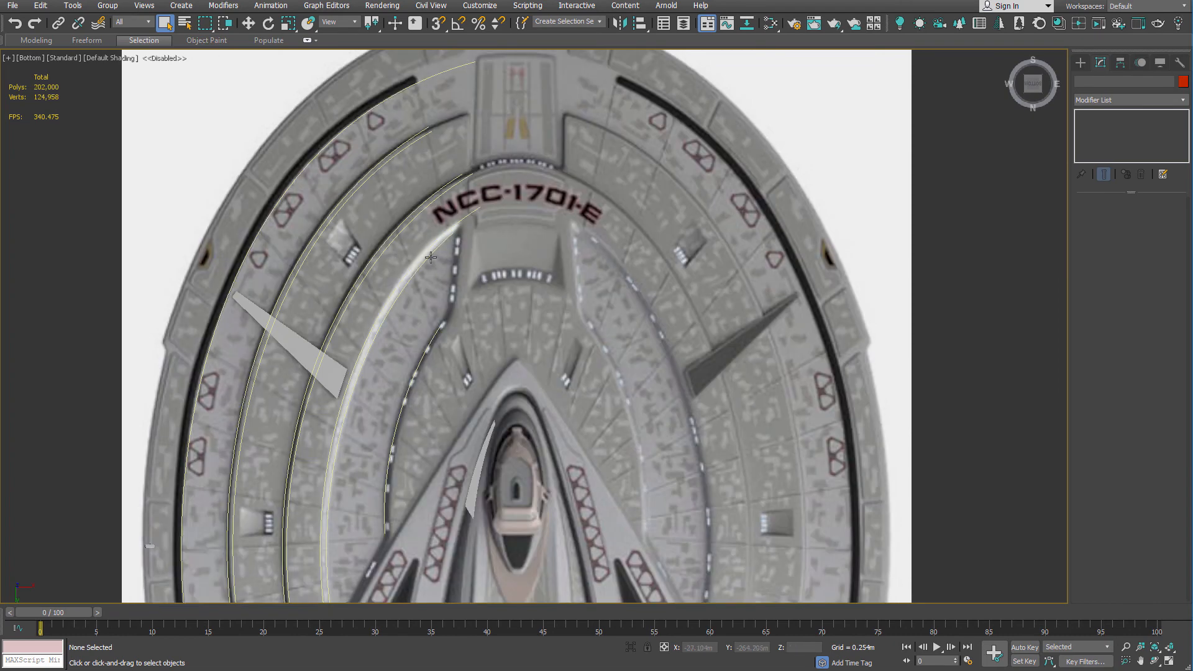
Start a Line spline over the saucer area around the NCC-1701-E lettering with the drag type set to Corner.
scroll(430, 256, up, 5)
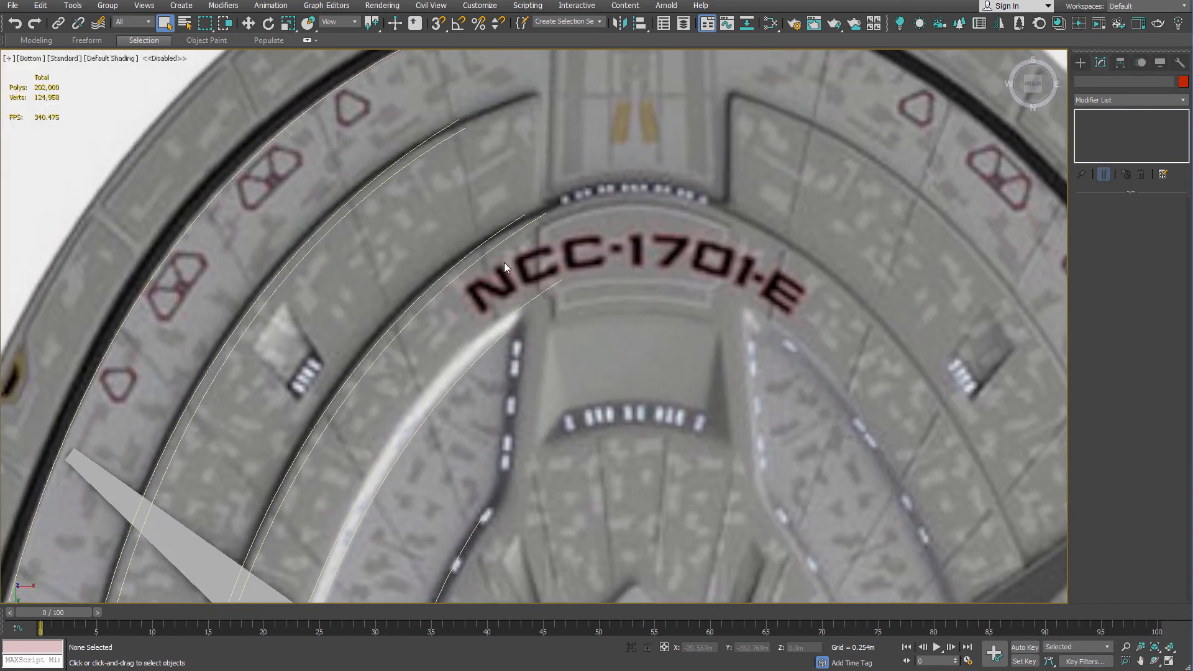
middle_drag(486, 180, 493, 281)
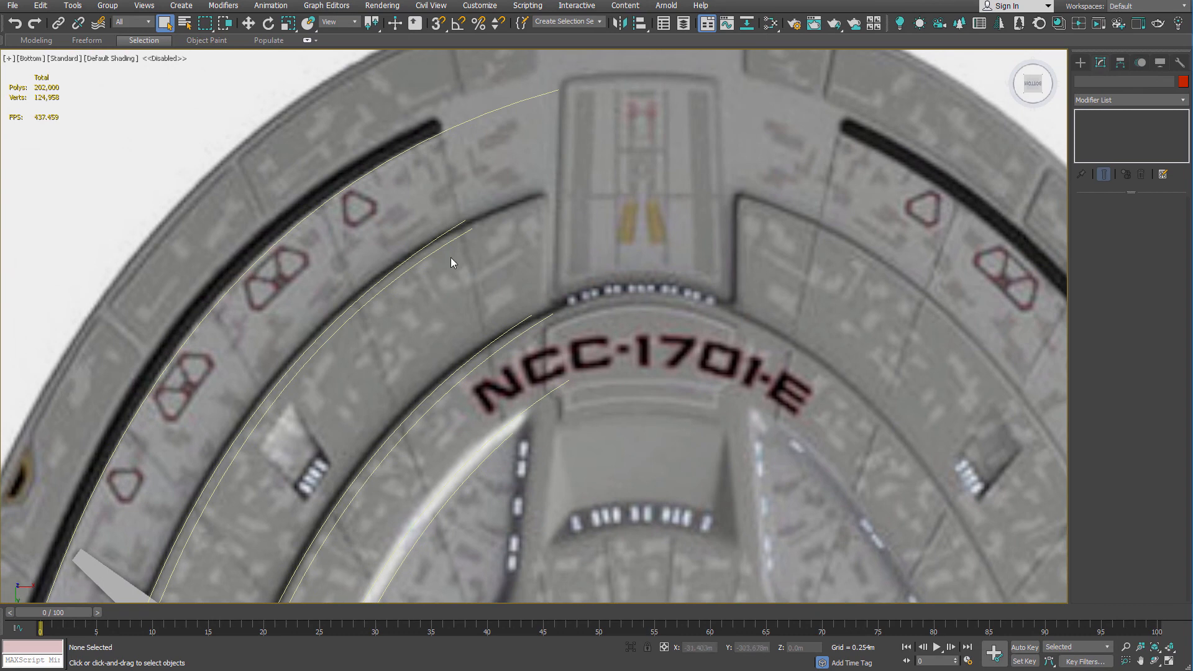
right_click(488, 282)
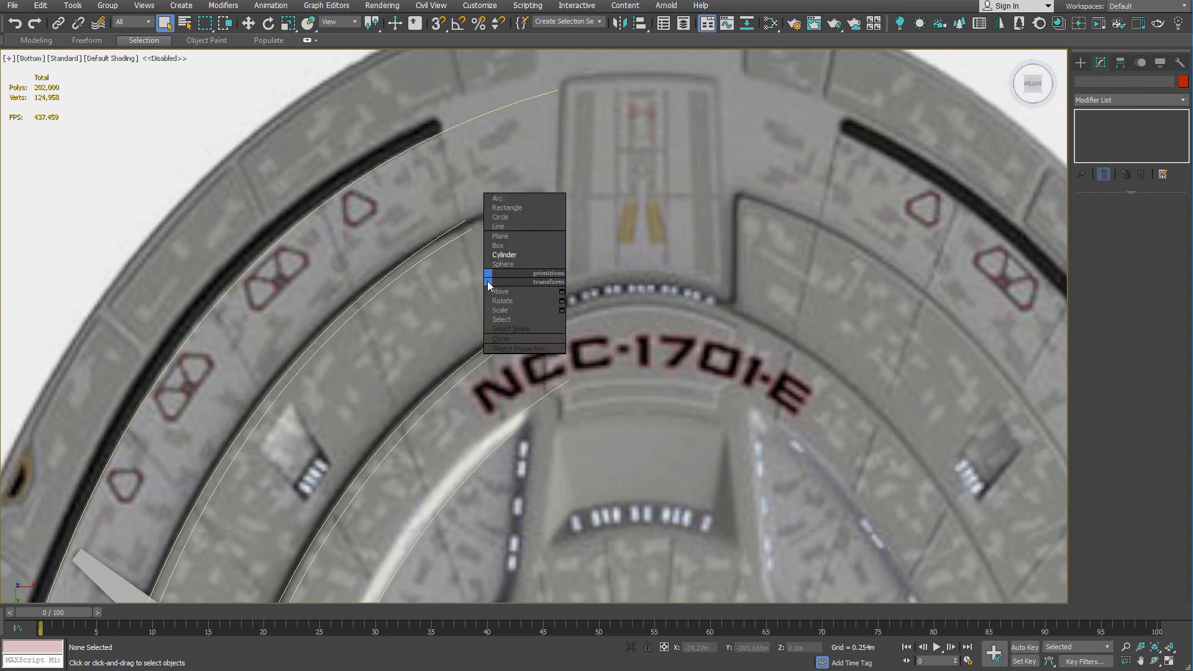
click(505, 229)
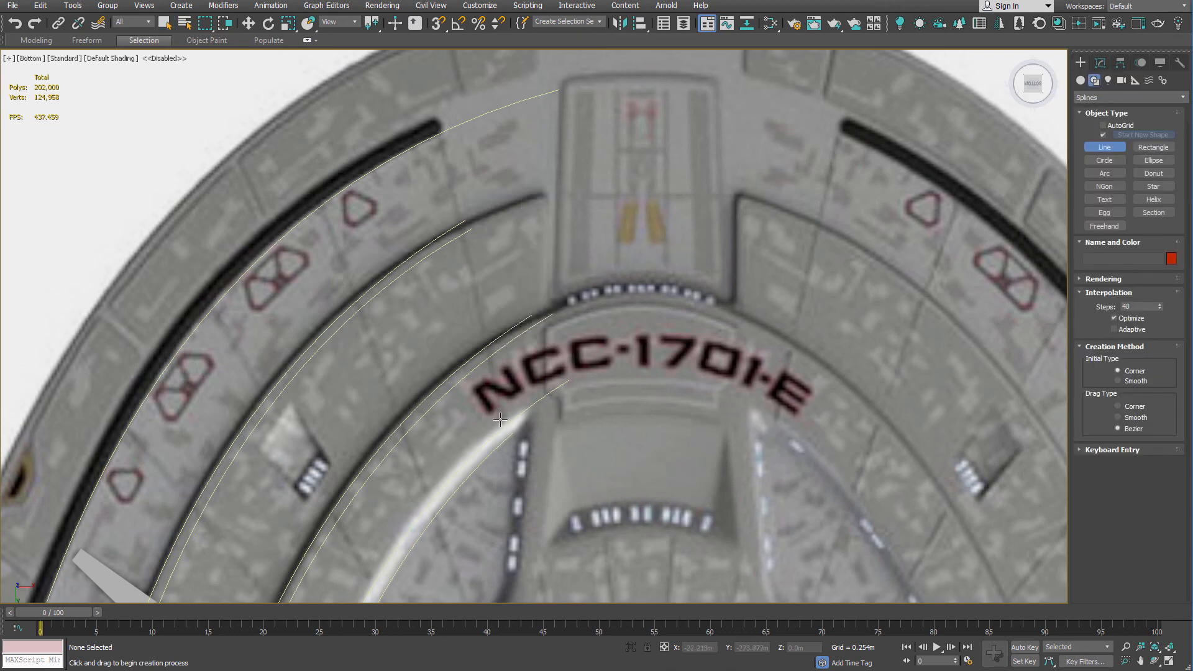
click(1137, 407)
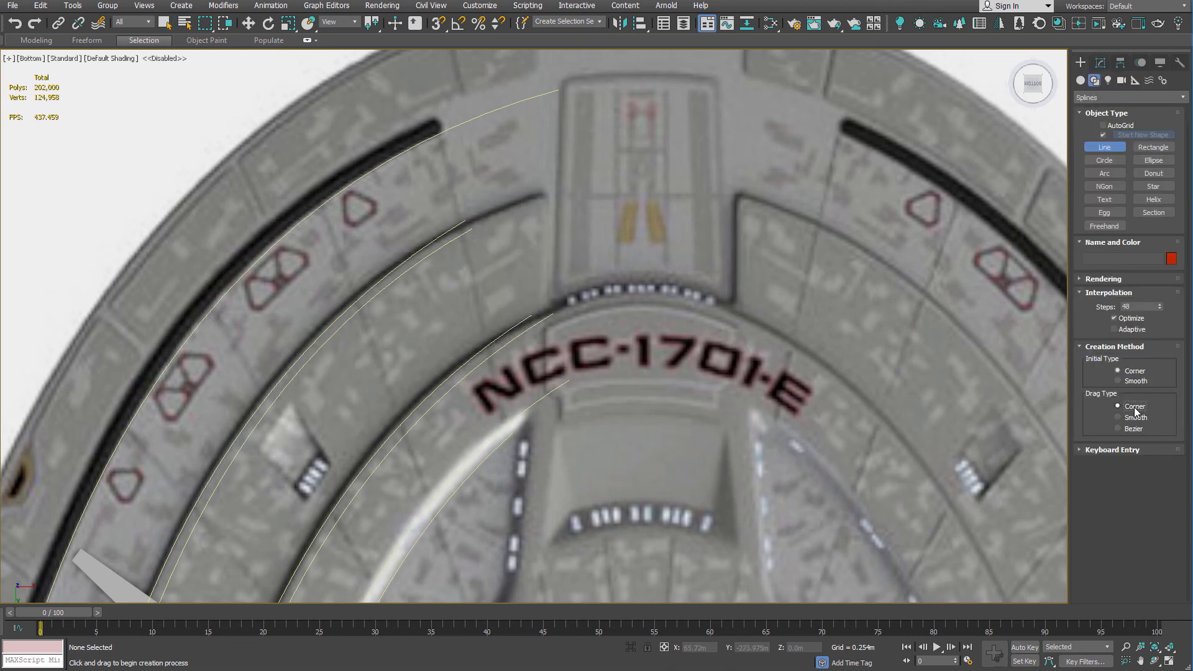
click(502, 419)
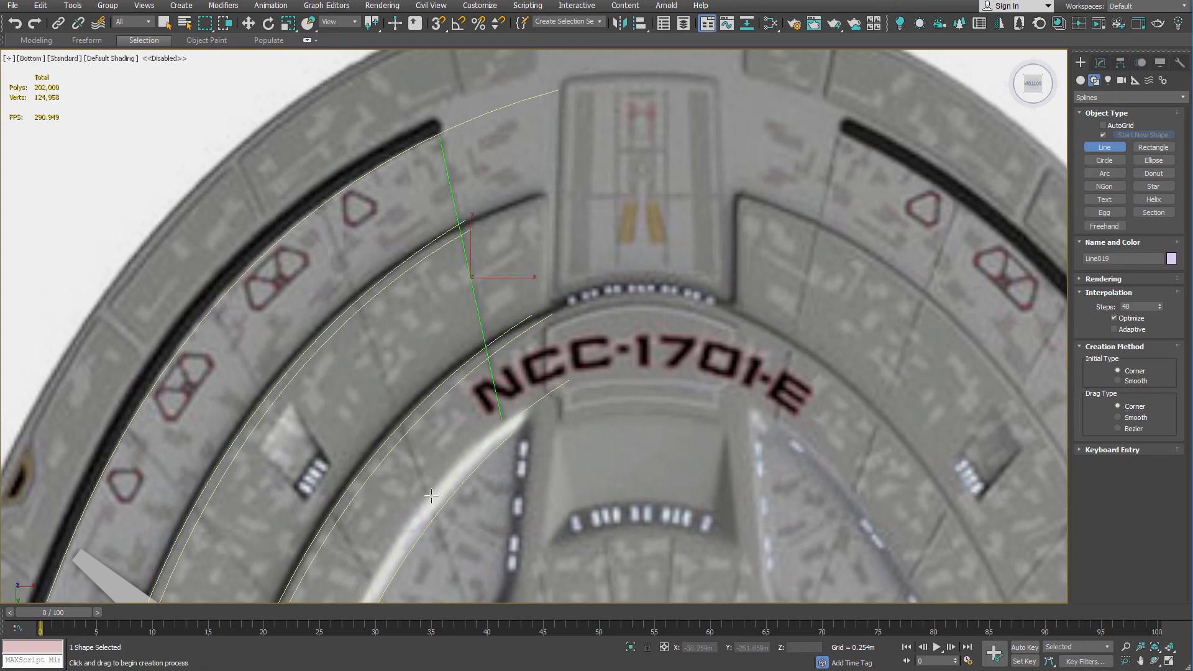
middle_drag(433, 497, 426, 294)
scroll(426, 293, up, 2)
scroll(411, 371, down, 6)
middle_drag(411, 370, 425, 415)
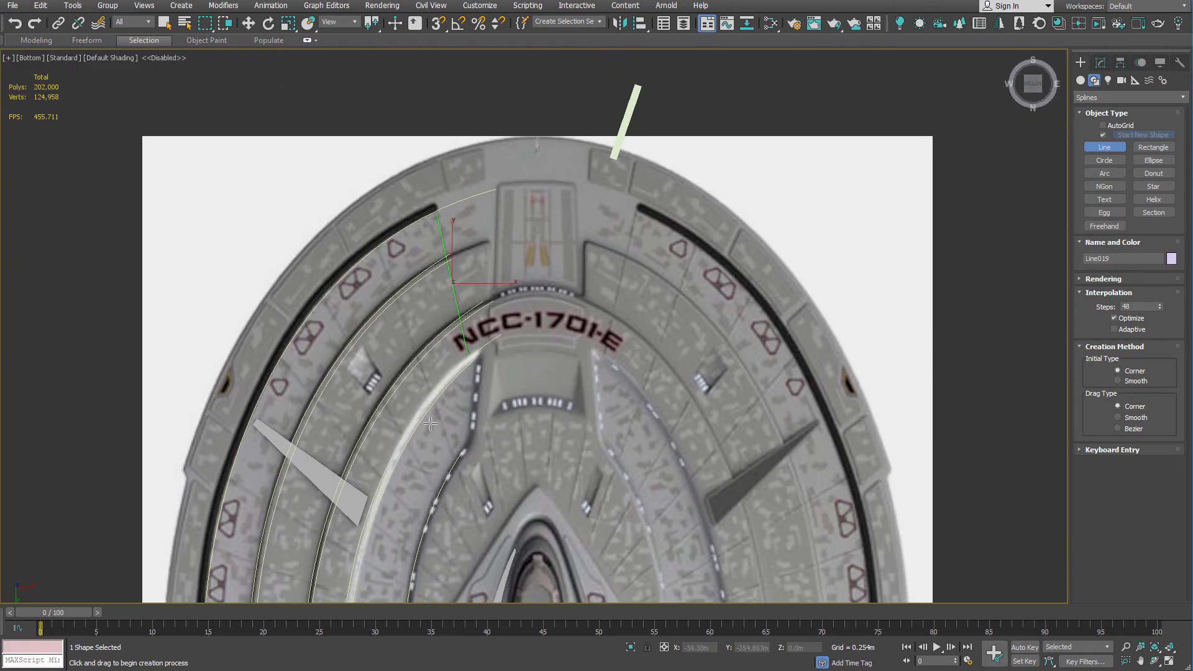
scroll(431, 433, up, 4)
scroll(432, 439, down, 2)
key(Delete)
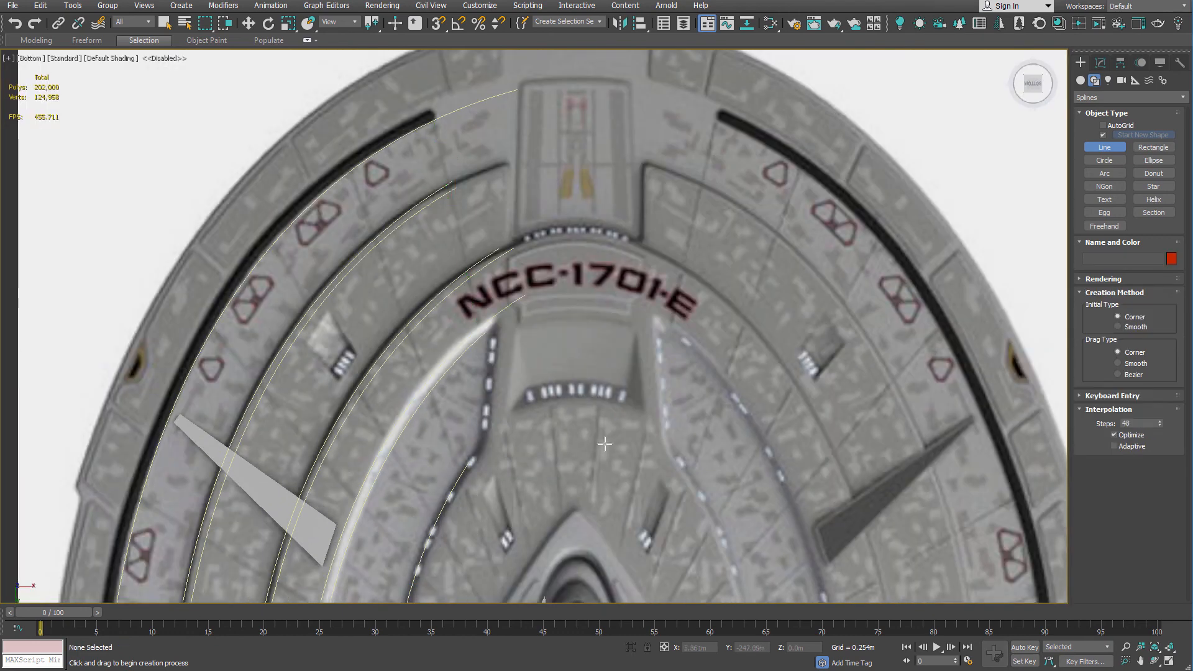
Trace two straight radial seam splines from beside the central wedge outward to the saucer's dark rim groove.
click(519, 503)
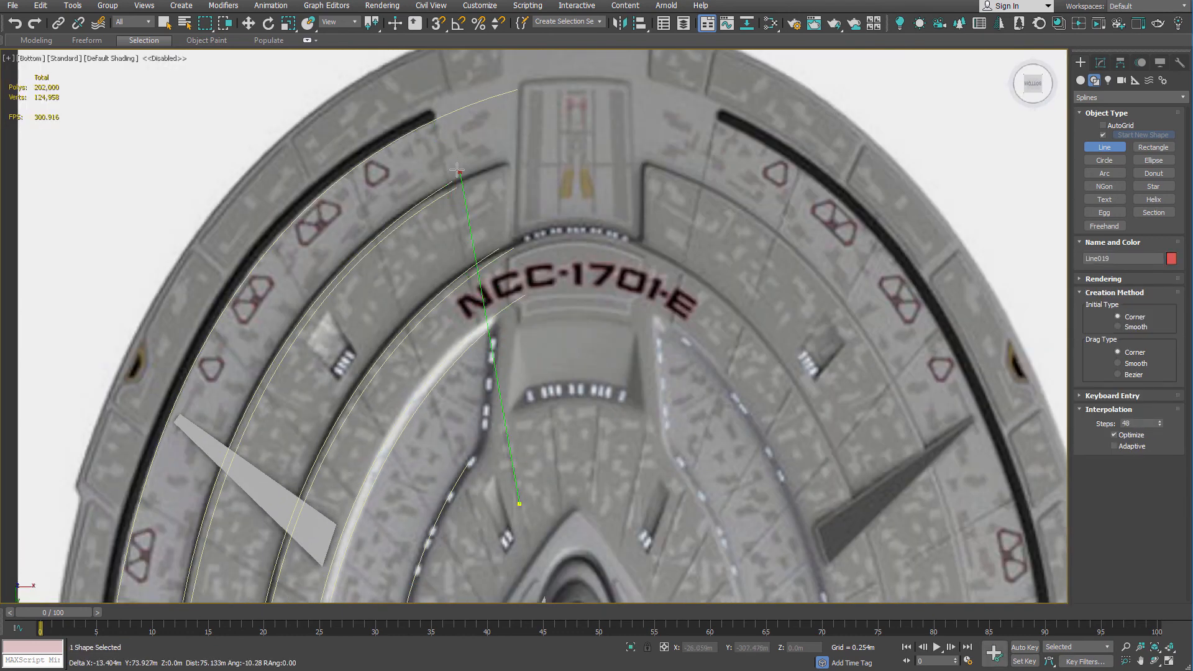
click(435, 124)
right_click(481, 403)
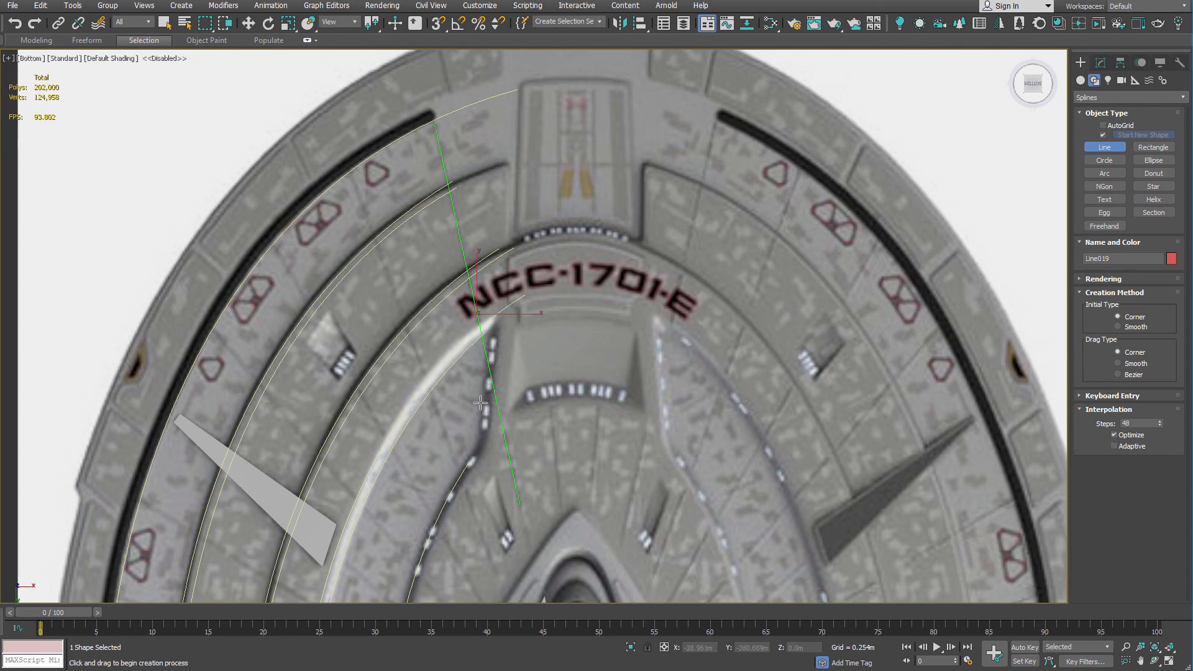
click(496, 575)
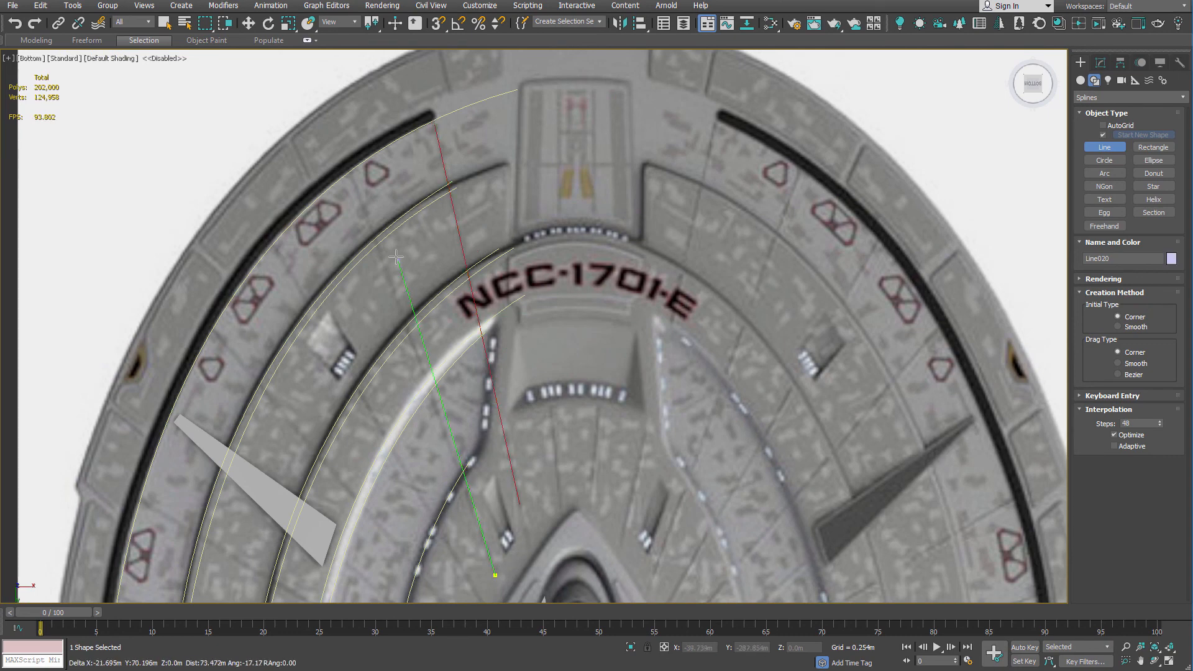
click(352, 172)
right_click(353, 174)
Trace a third radial seam spline about 93 m long from the wedge edge past the window recess to the rim groove.
middle_drag(385, 383, 399, 342)
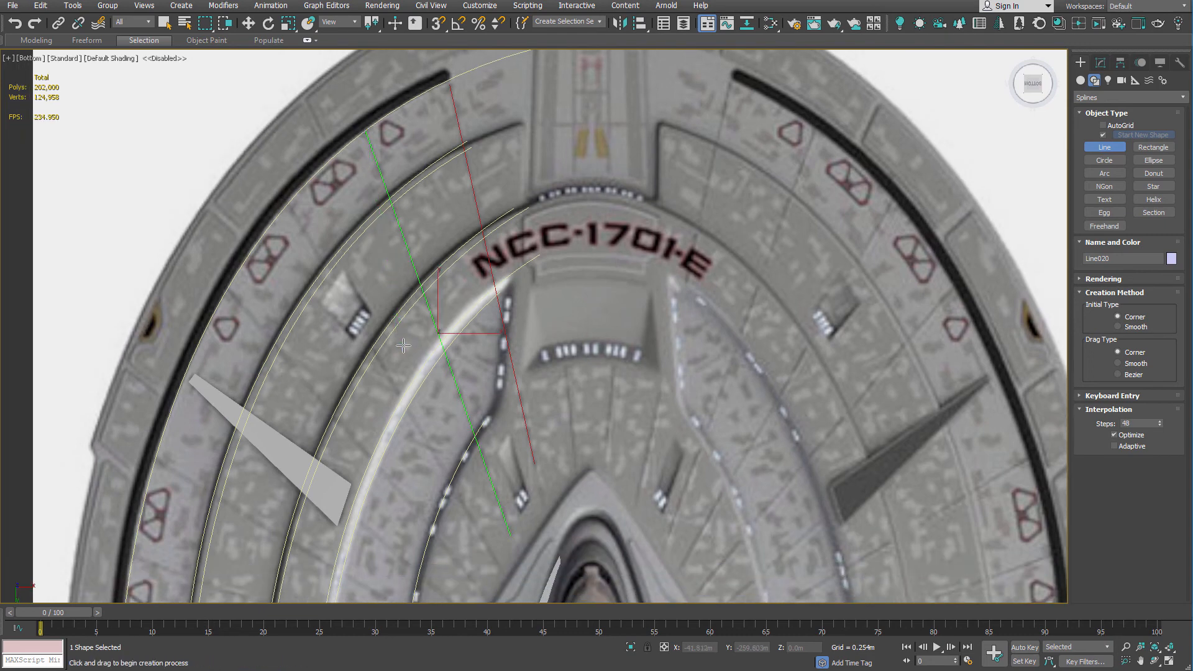
click(501, 566)
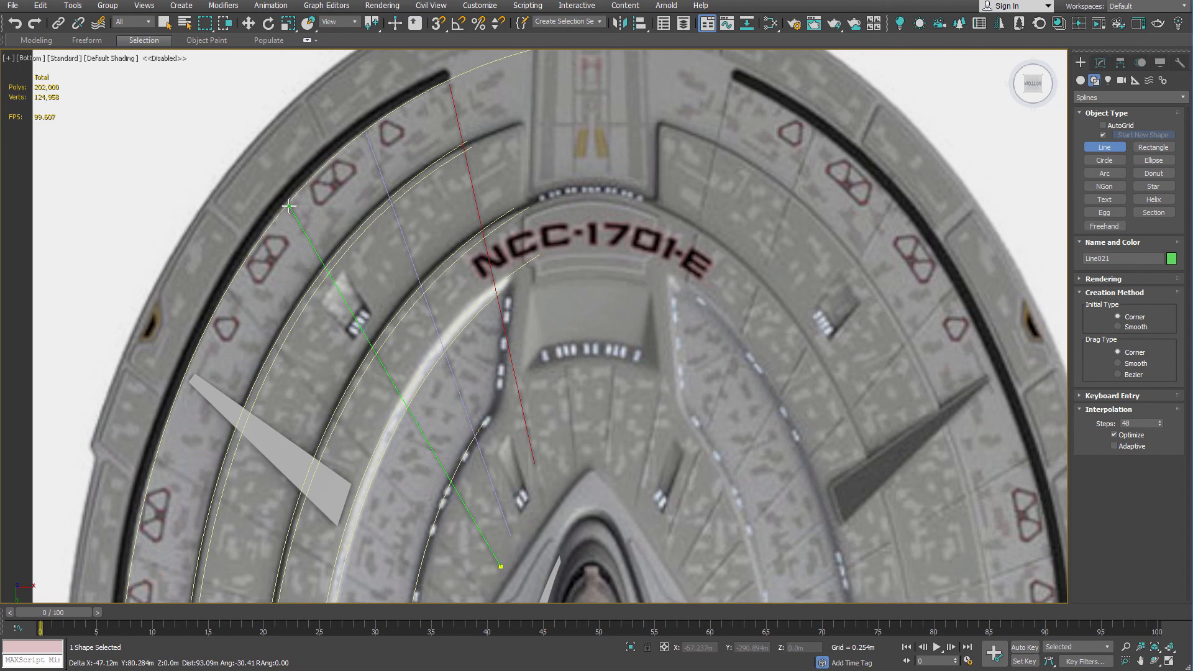
middle_drag(401, 418, 417, 332)
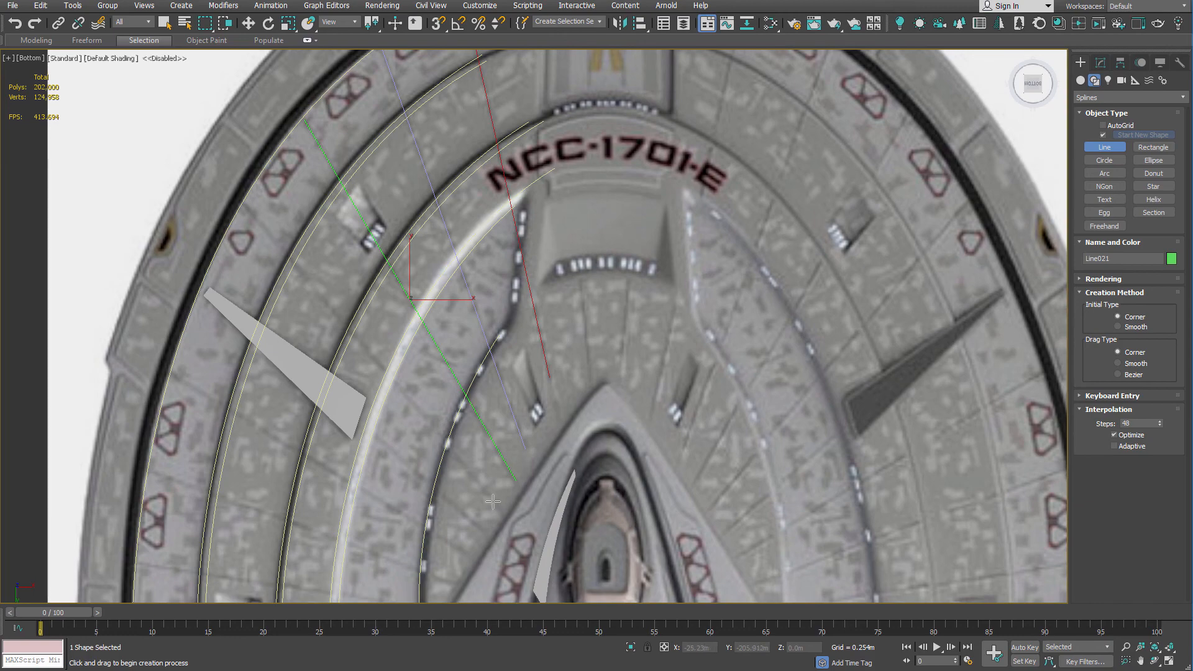
scroll(435, 352, down, 2)
scroll(435, 318, up, 2)
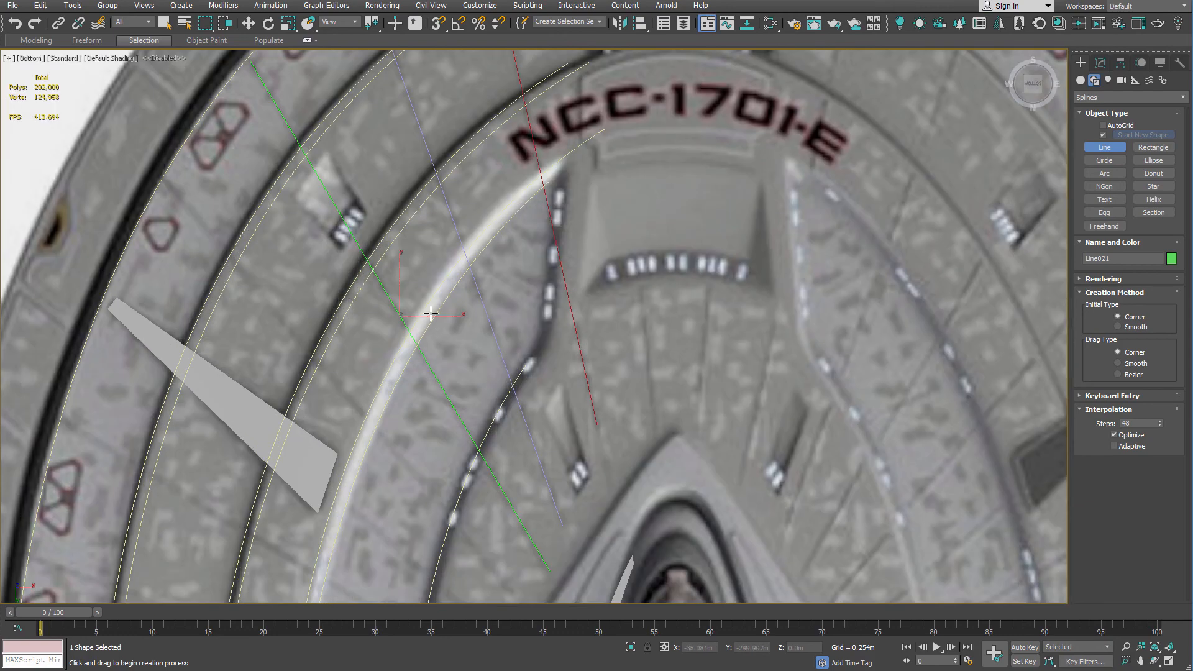
scroll(429, 284, down, 2)
middle_drag(429, 284, 424, 344)
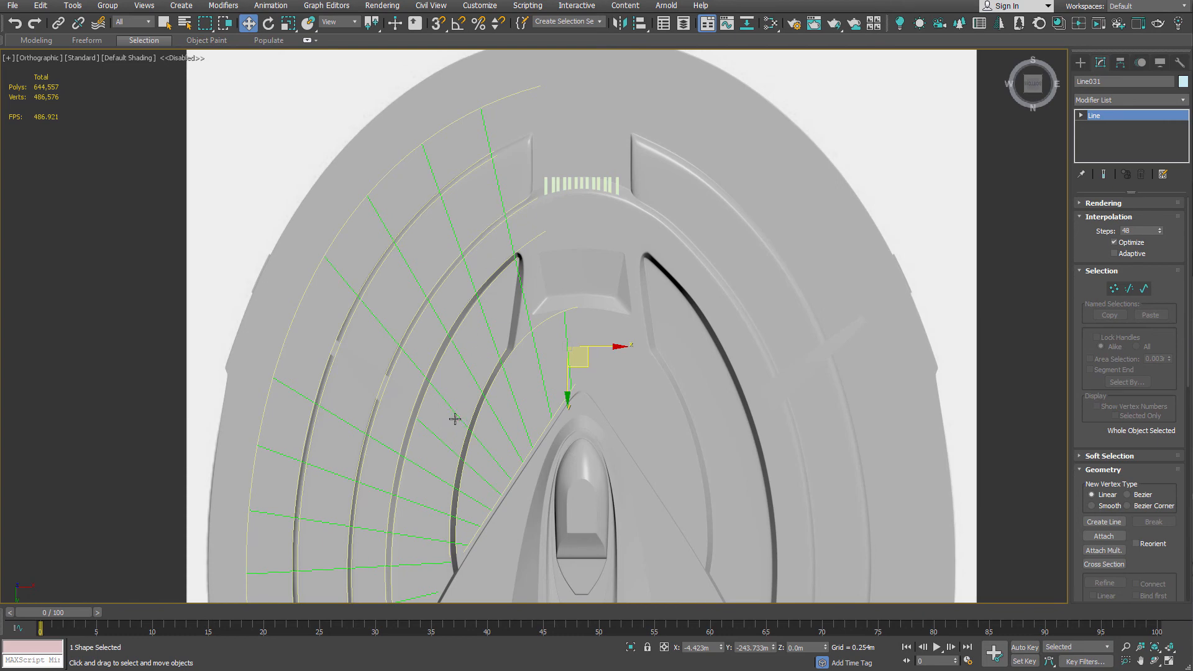
middle_drag(422, 439, 535, 251)
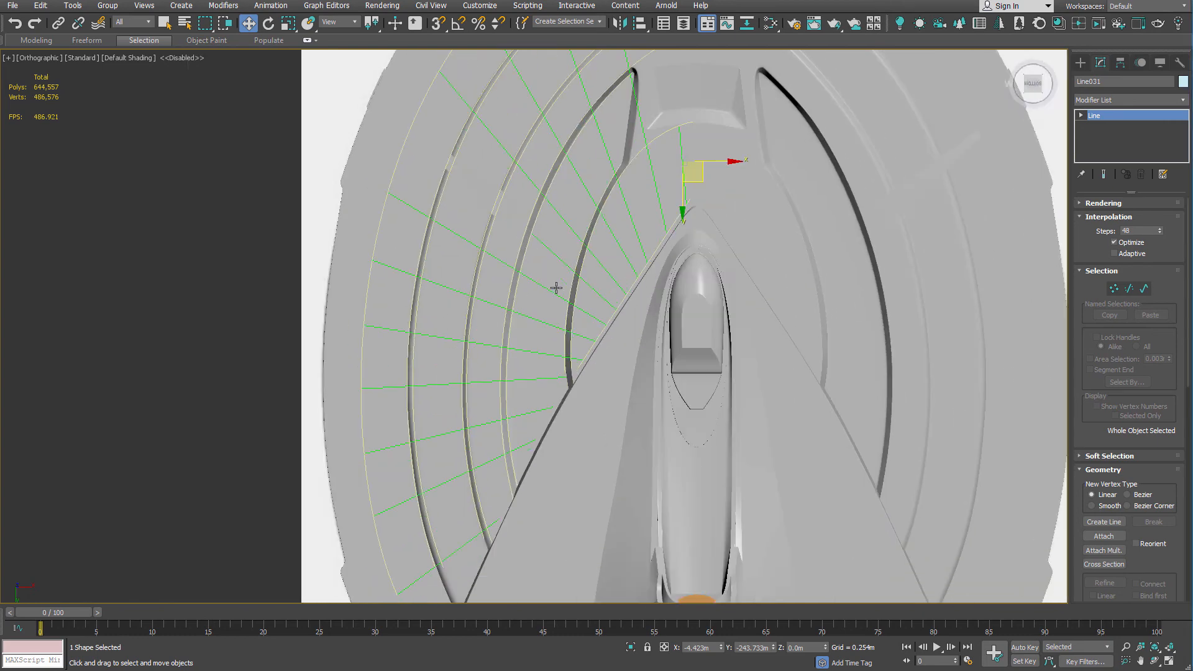
drag(721, 164, 767, 166)
key(ctrl+z)
middle_drag(626, 181, 536, 389)
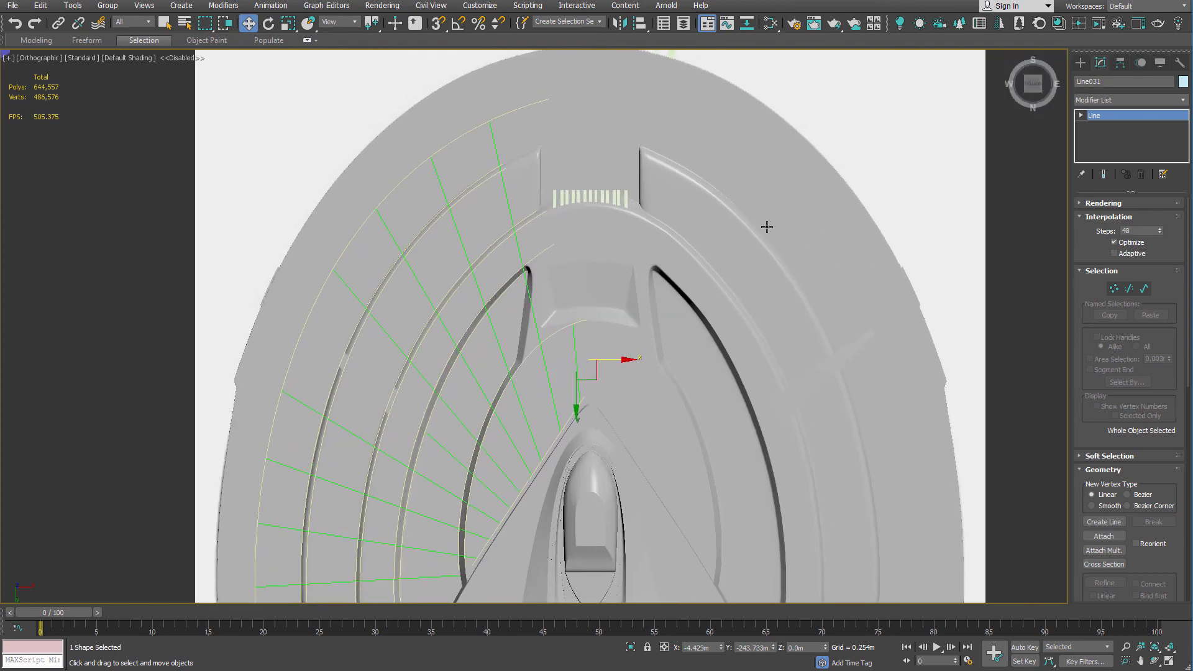
Enable the radial seam splines in the renderer and viewport, and turn on the edged-faces display.
click(1104, 203)
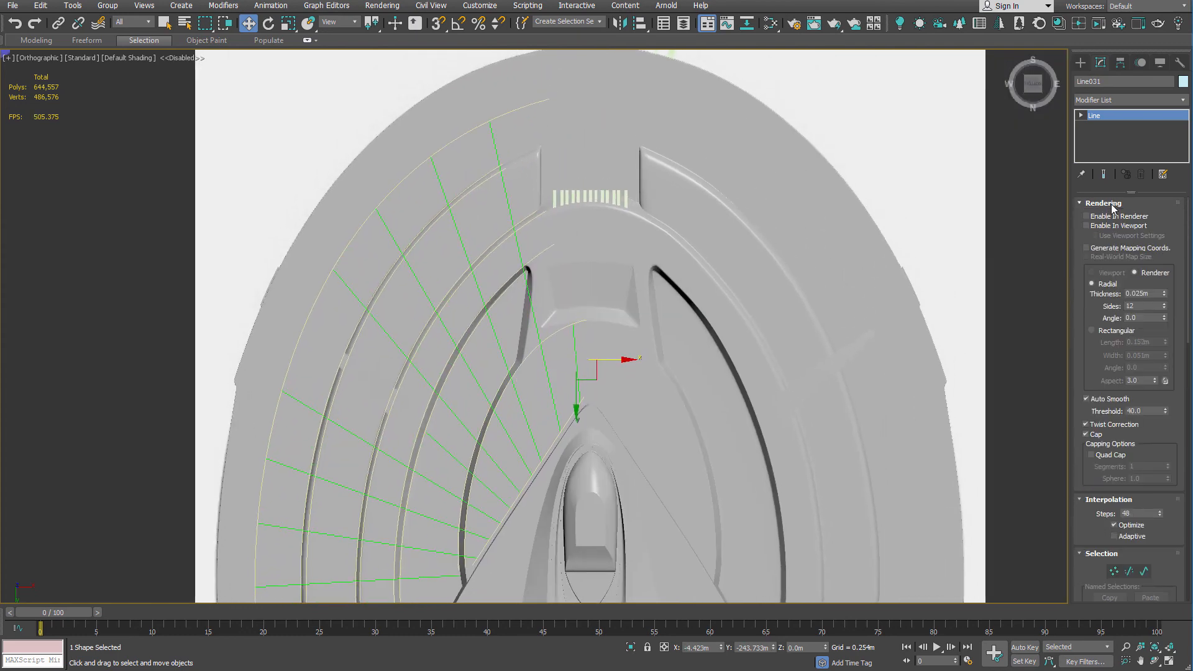
click(1109, 216)
scroll(604, 252, up, 2)
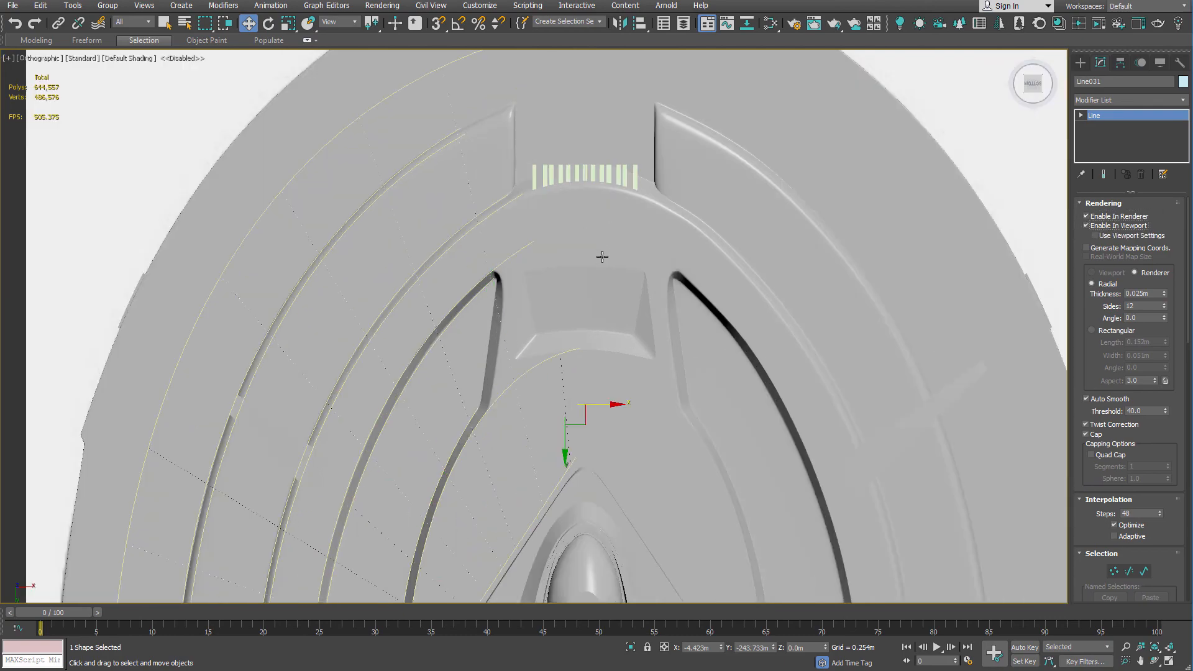
key(F4)
scroll(602, 257, up, 12)
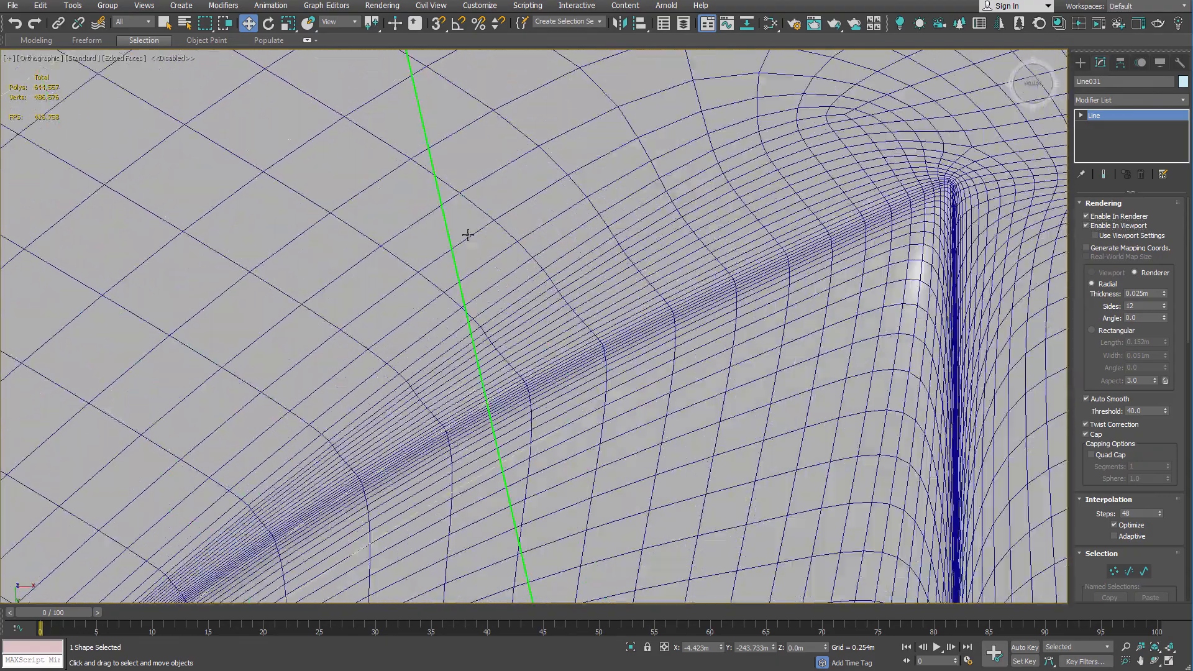
Switch the seam splines to a rectangular cross-section and widen it to about 0.186 m.
click(1093, 331)
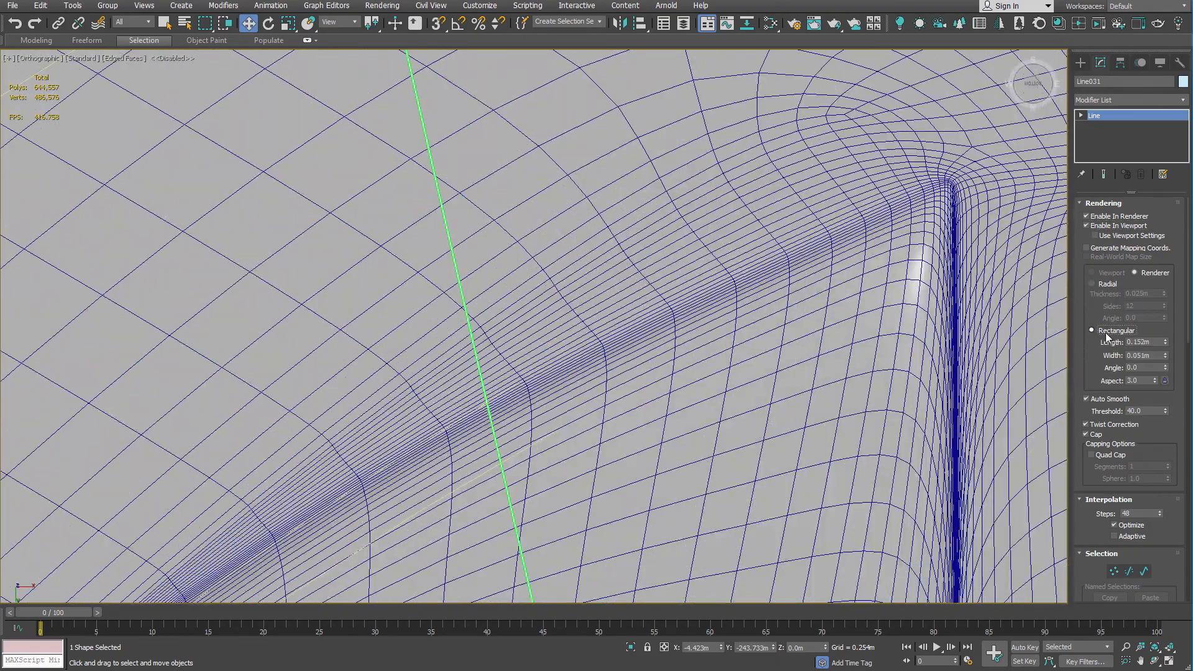
middle_drag(457, 93, 605, 359)
scroll(507, 248, up, 4)
scroll(546, 228, up, 2)
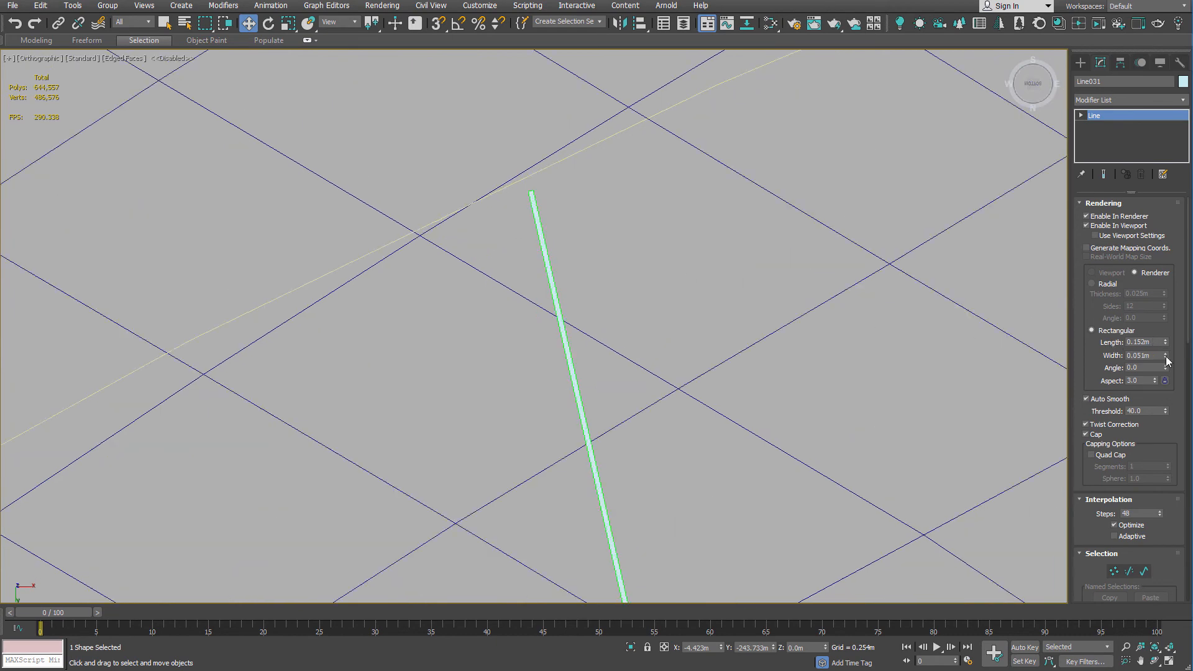
drag(1166, 356, 1114, 194)
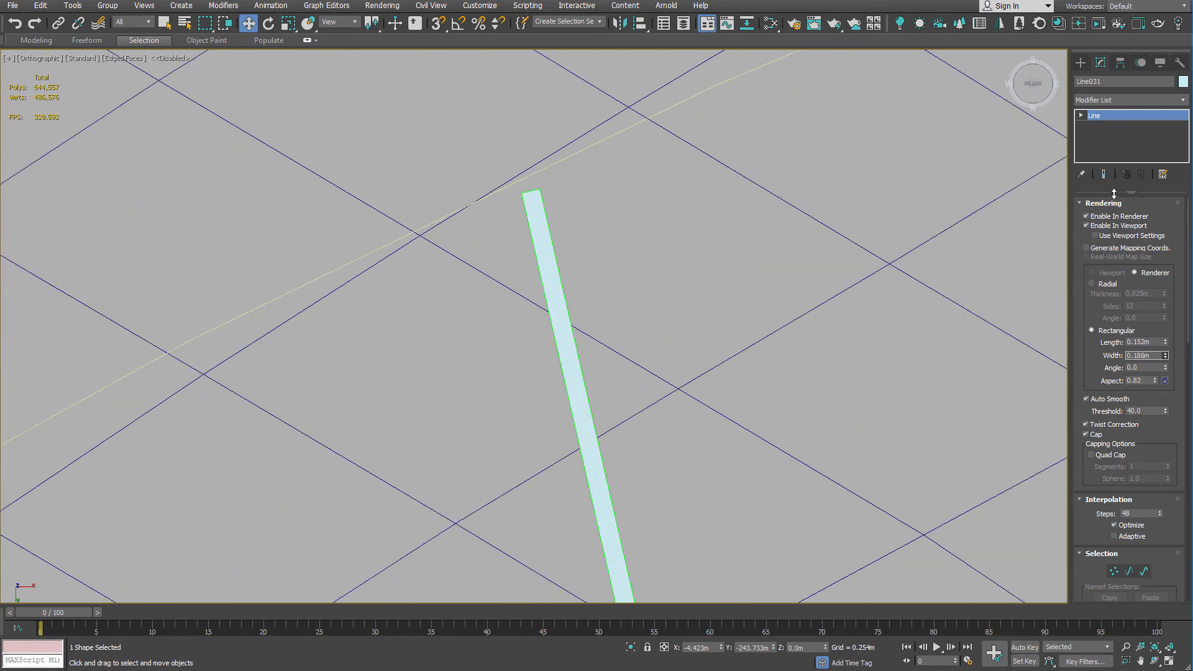
Set the seam splines' rectangular width to 0.2 m and check it against the saucer mesh.
scroll(707, 267, down, 10)
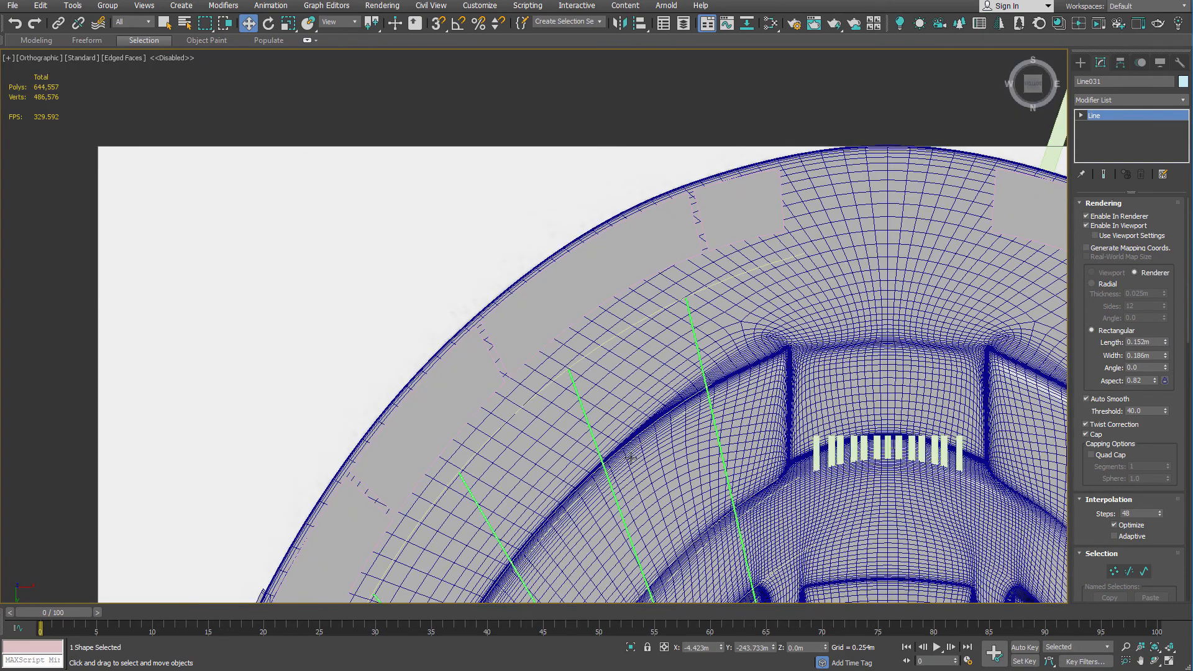
middle_drag(612, 445, 591, 387)
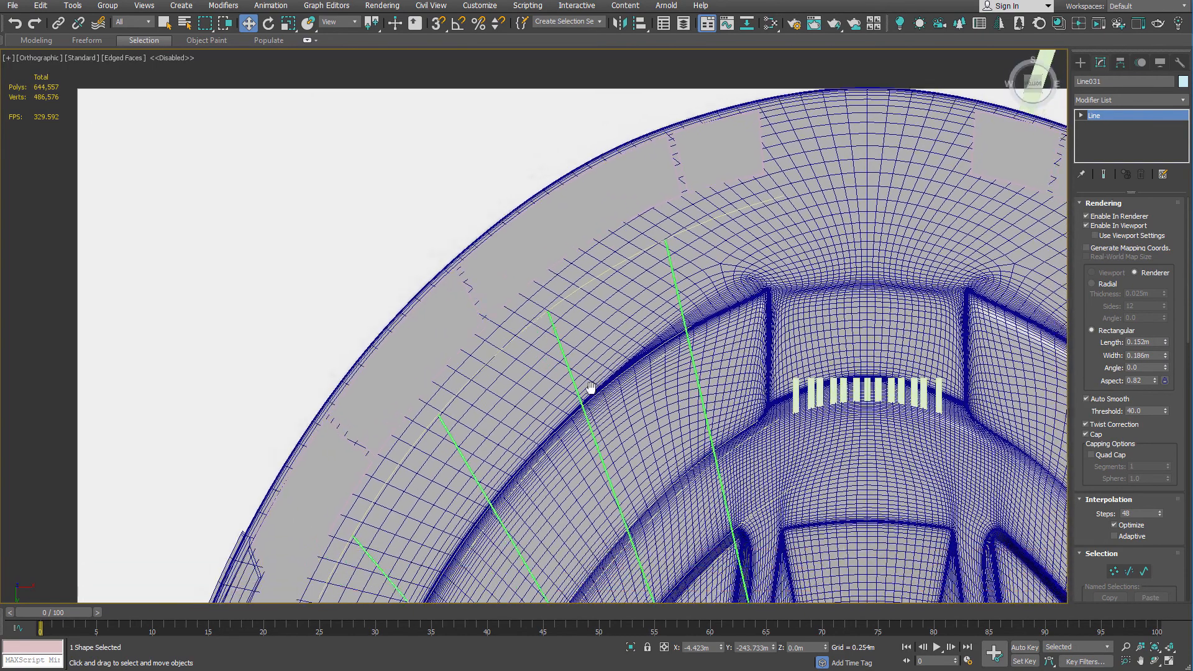
scroll(591, 387, up, 5)
scroll(596, 361, up, 2)
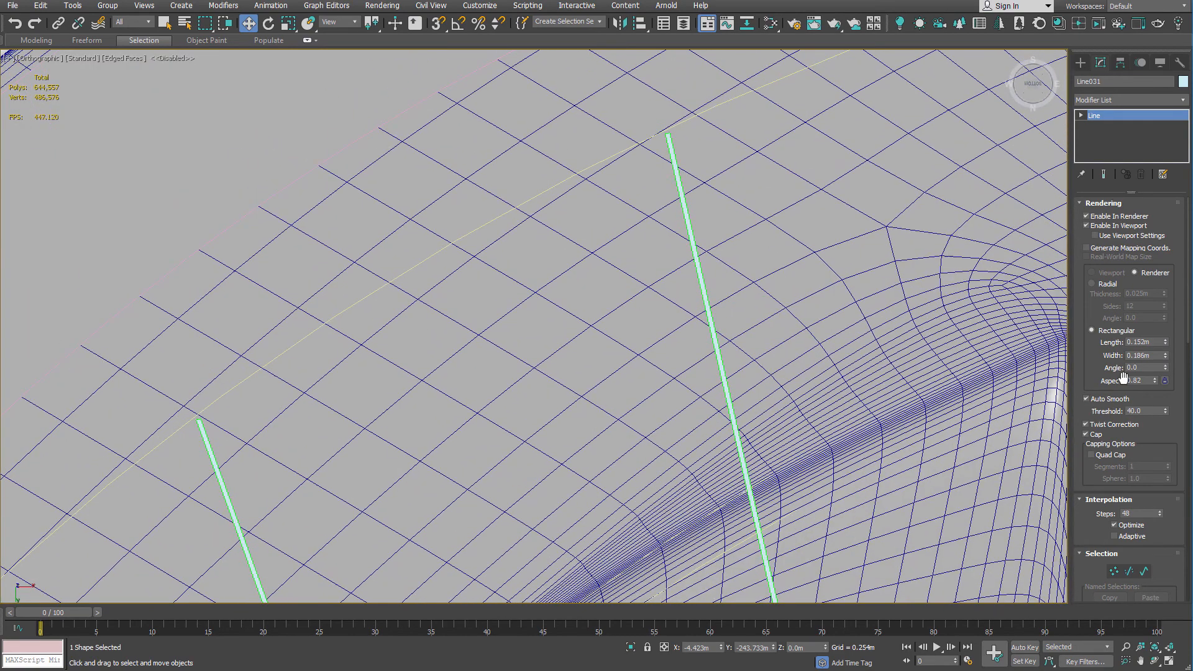
double_click(1147, 357)
scroll(730, 385, down, 6)
middle_drag(684, 516, 660, 364)
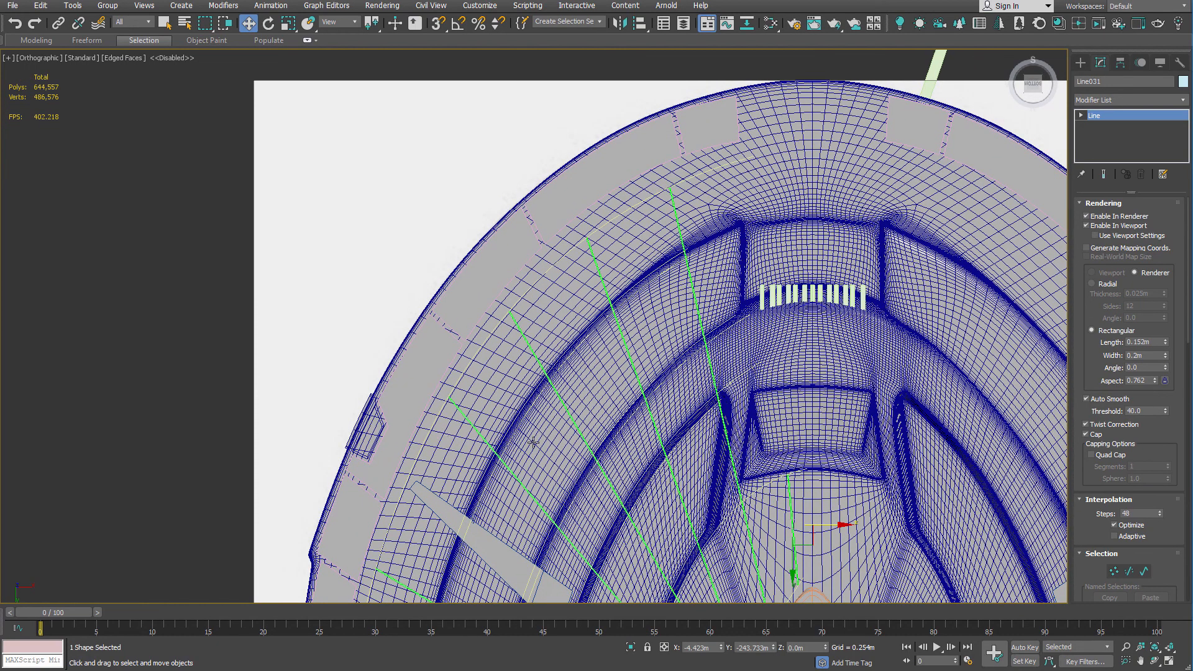
Try rectangular widths of 0.25 m and 0.5 m for the seam splines.
scroll(522, 504, up, 3)
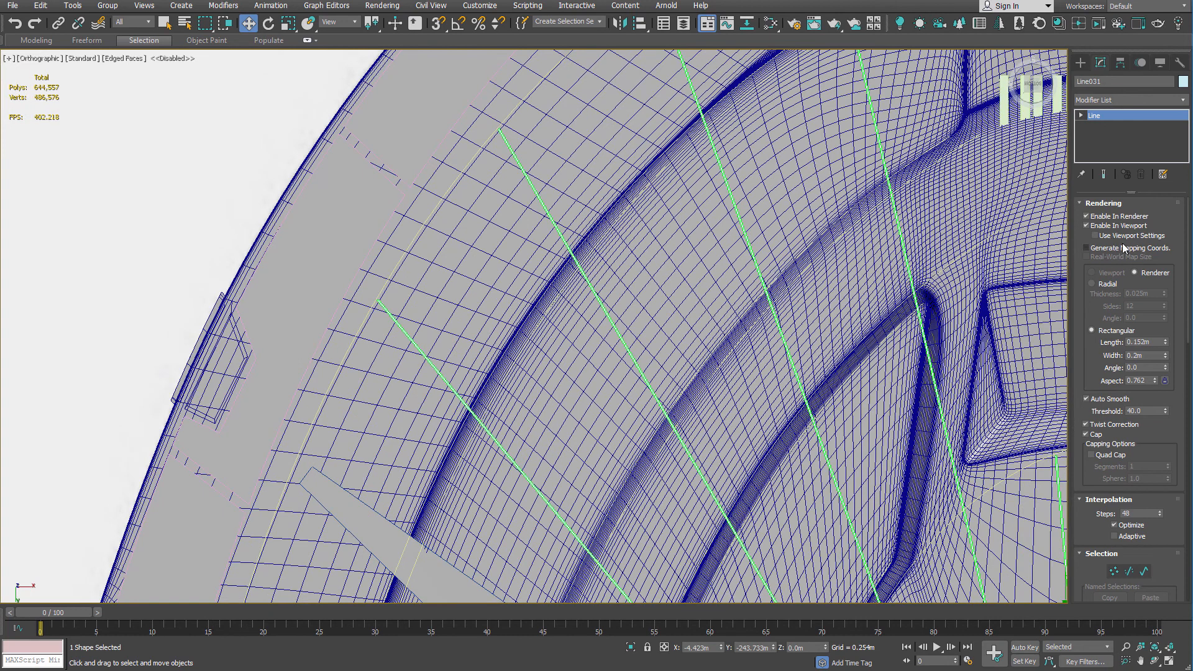
double_click(1150, 357)
text(0.25)
key(Return)
text(0.5)
key(Return)
Set the seam splines' rectangular width to 0.4 m and return to the straight-on underside view of the saucer.
scroll(947, 342, down, 6)
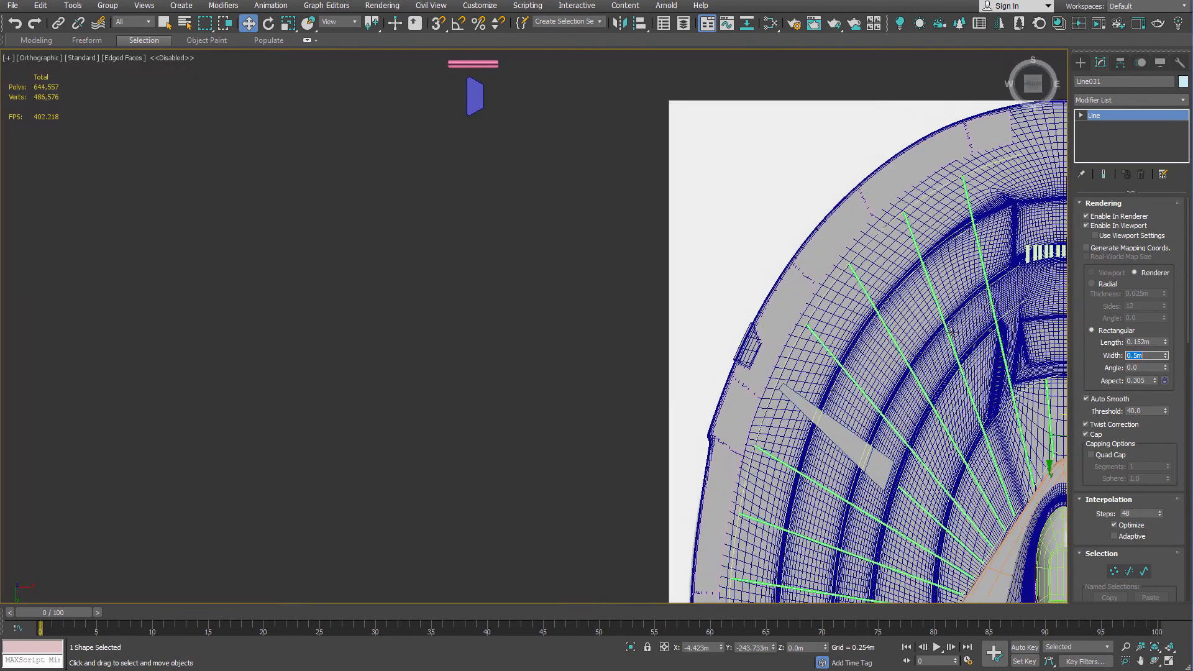
middle_drag(946, 342, 712, 499)
scroll(712, 497, up, 10)
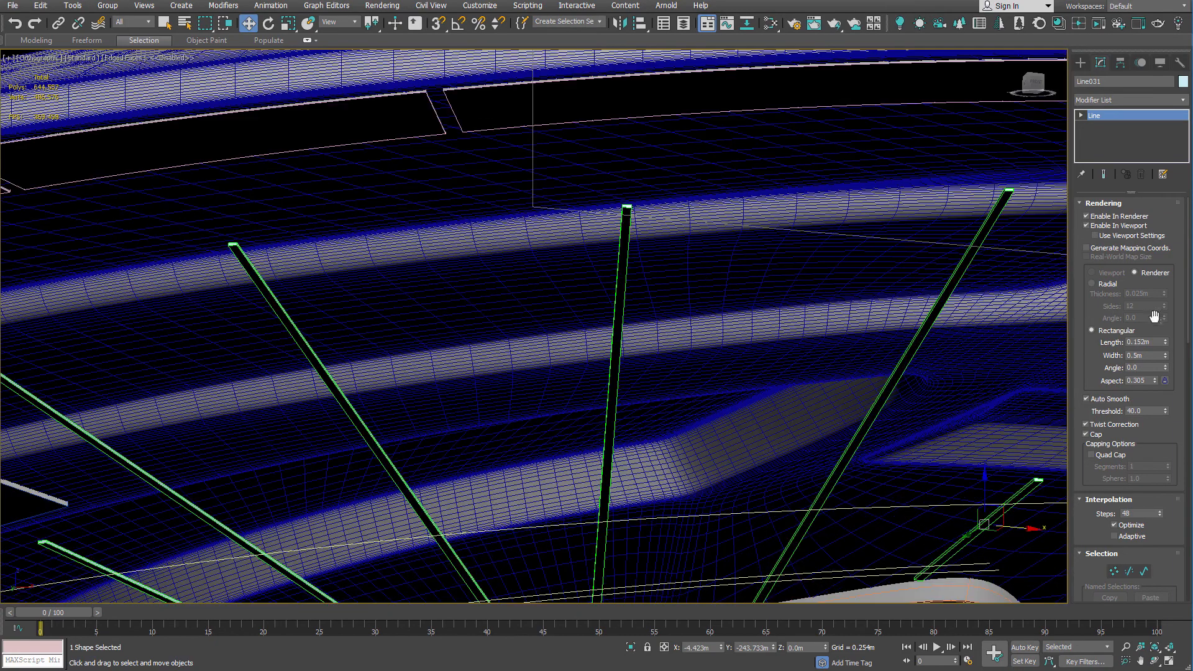
click(1139, 356)
key(BackSpace)
text(4)
key(Return)
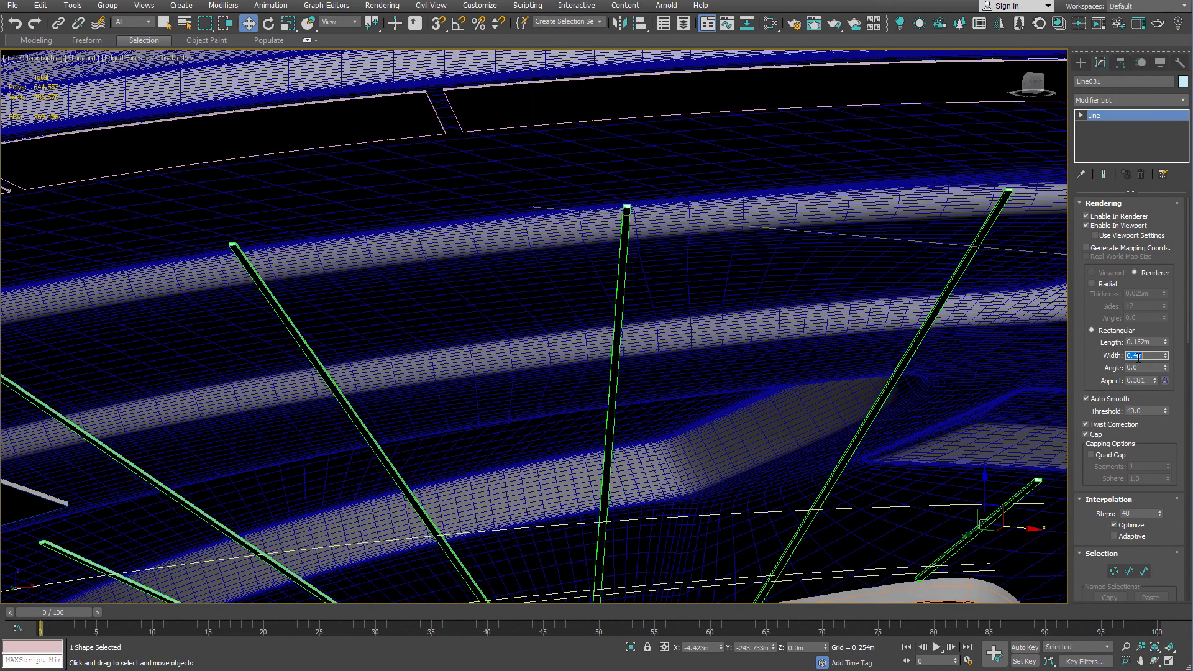
scroll(982, 340, down, 7)
alt+middle_drag(964, 348, 851, 264)
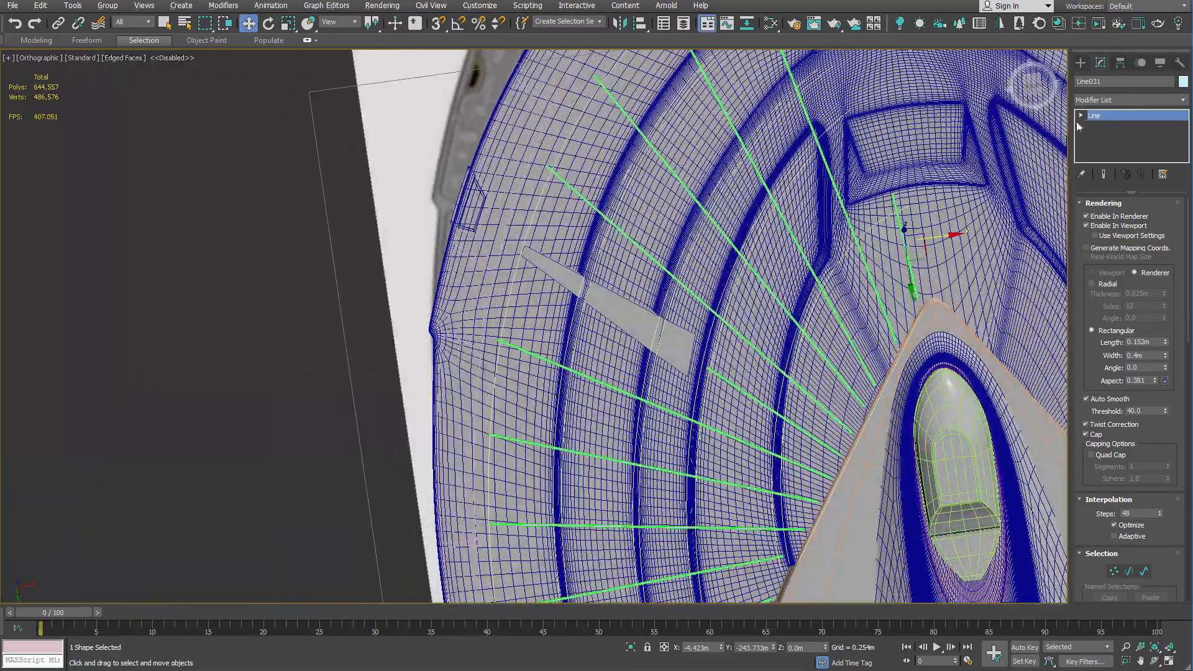
click(1030, 82)
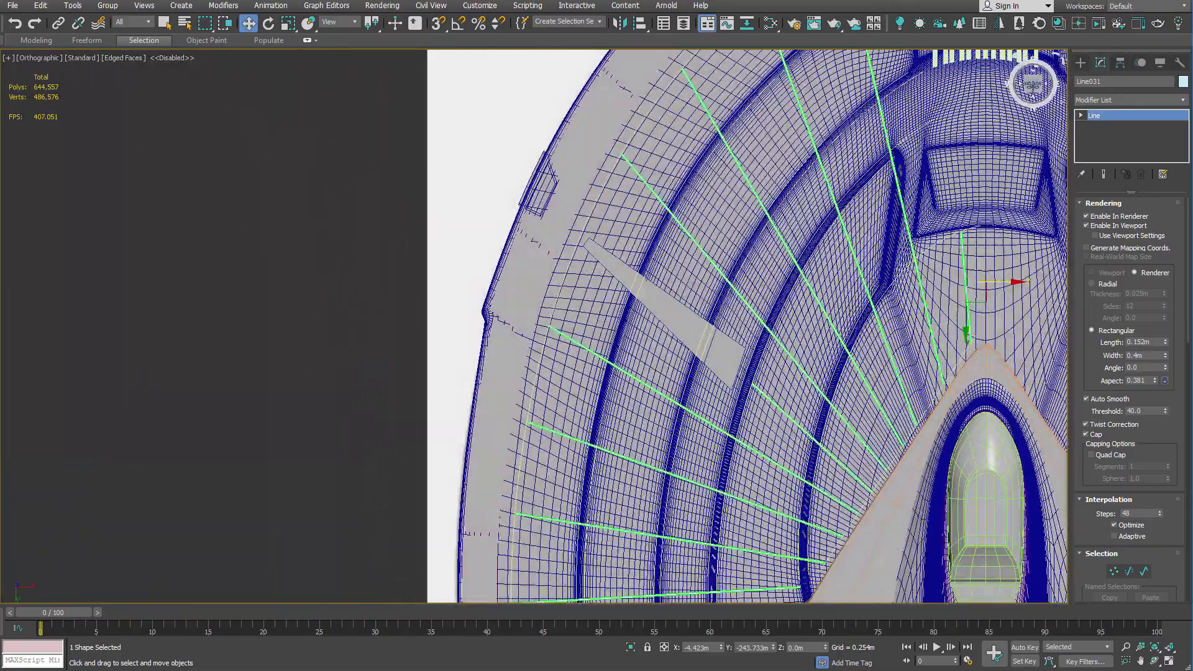
middle_drag(848, 180, 693, 310)
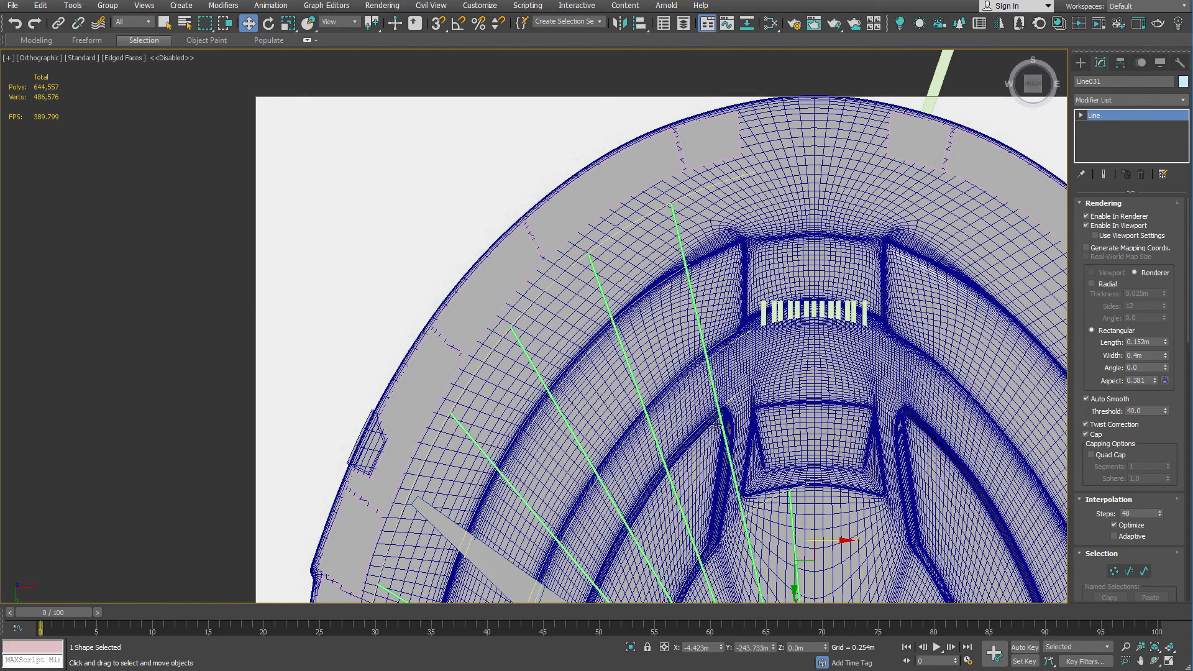
Examine where the radial seam strips cross the saucer's raised ridges on the underside.
scroll(696, 380, up, 5)
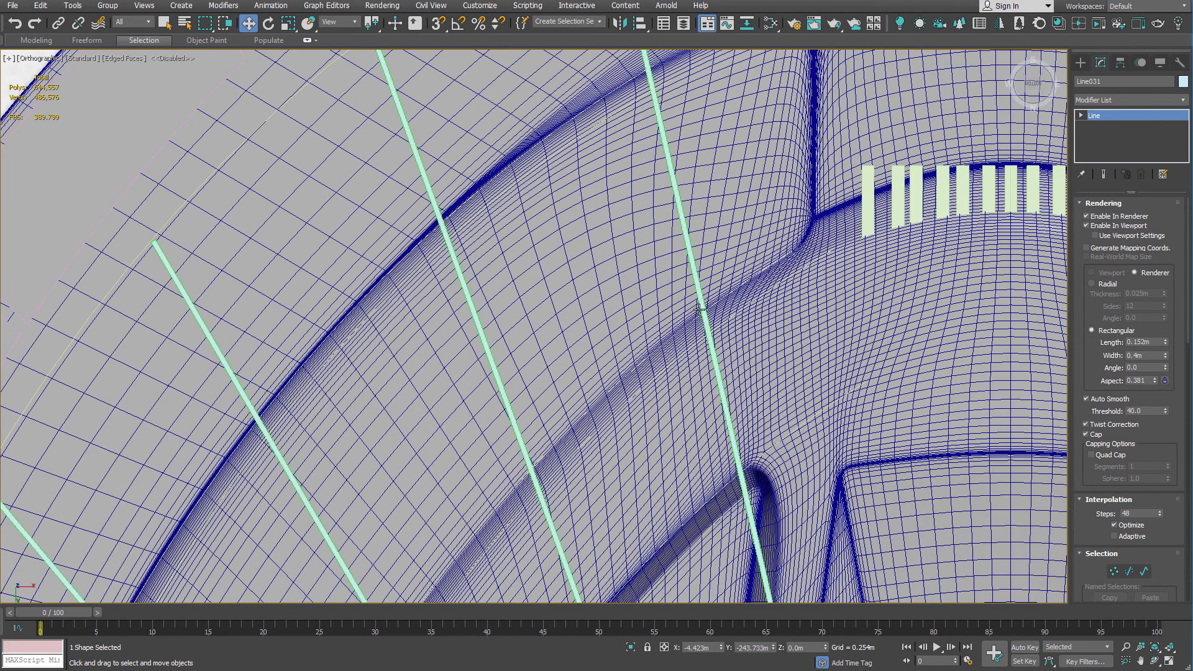
scroll(700, 309, up, 5)
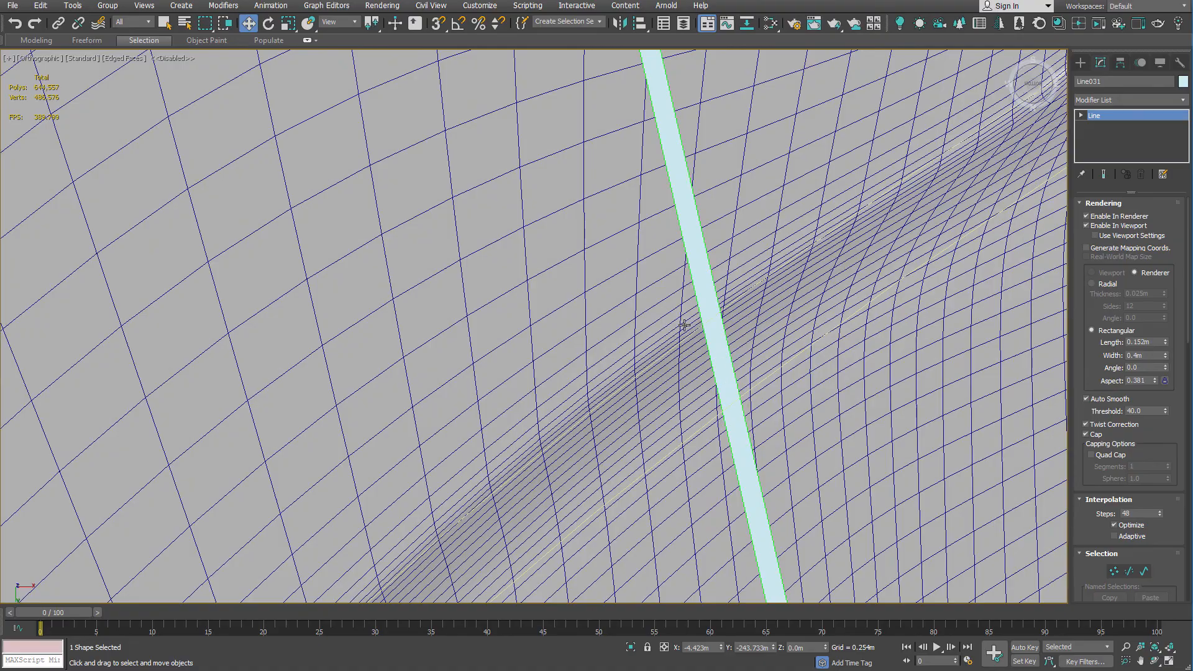
scroll(714, 328, down, 5)
scroll(662, 289, up, 4)
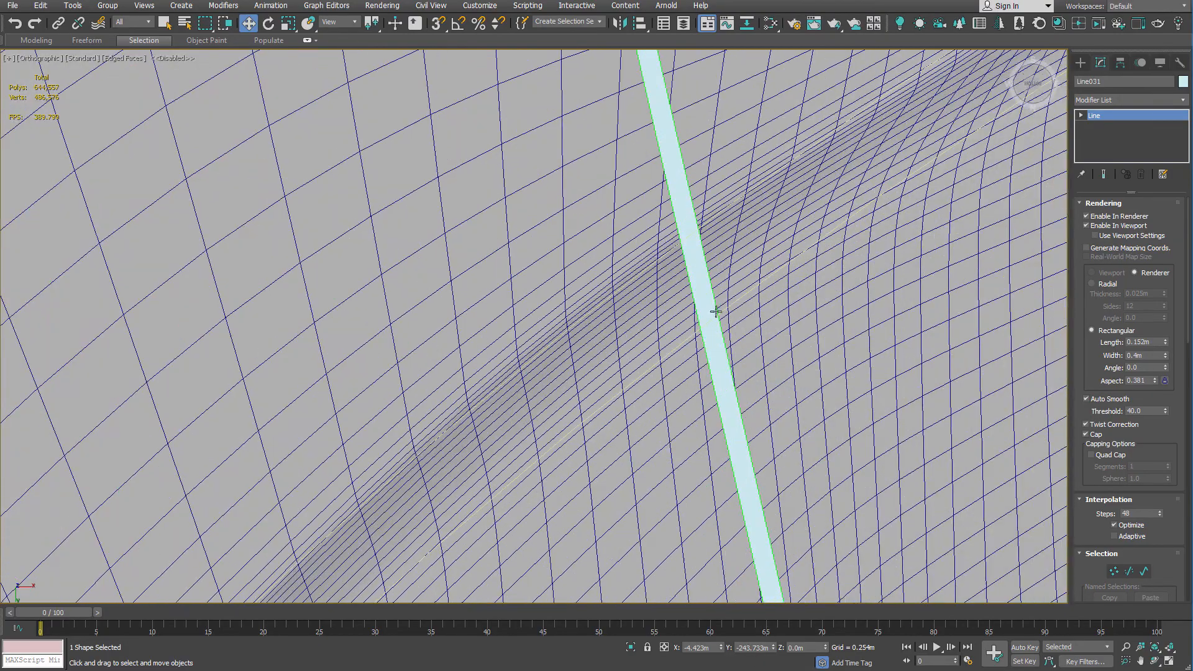
scroll(712, 311, down, 8)
scroll(707, 318, up, 4)
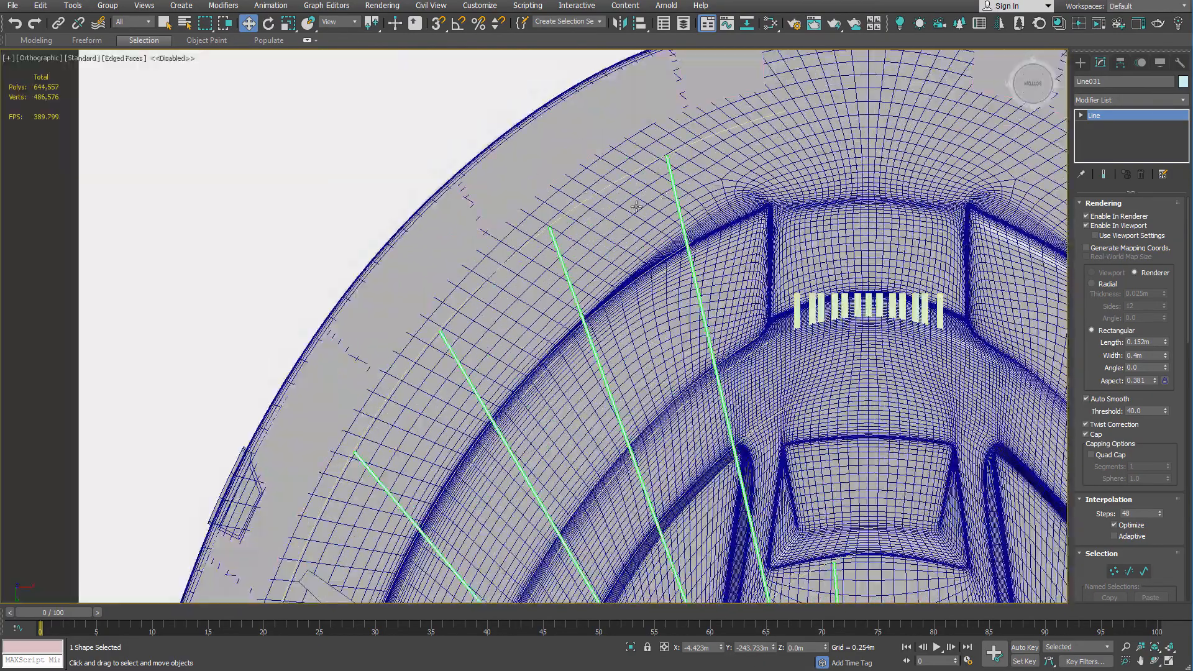
scroll(668, 197, up, 4)
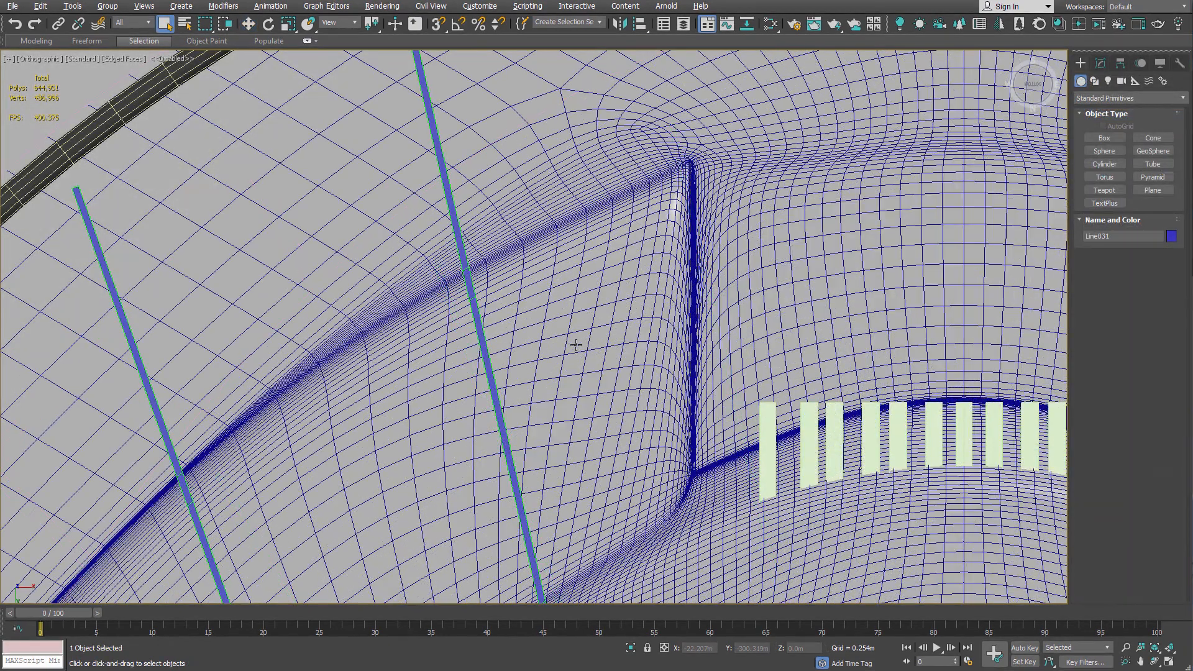
Delete the polygons of the first seam strip where it crosses the saucer's outer ridge, leaving a gap.
scroll(474, 274, up, 4)
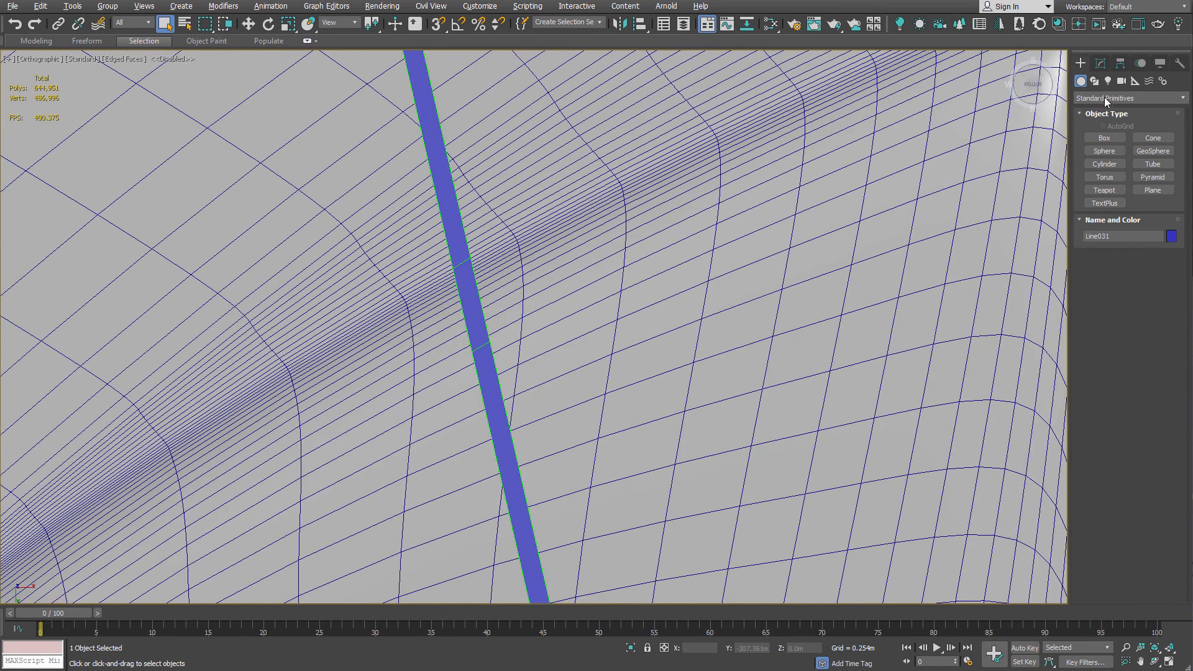
click(1101, 63)
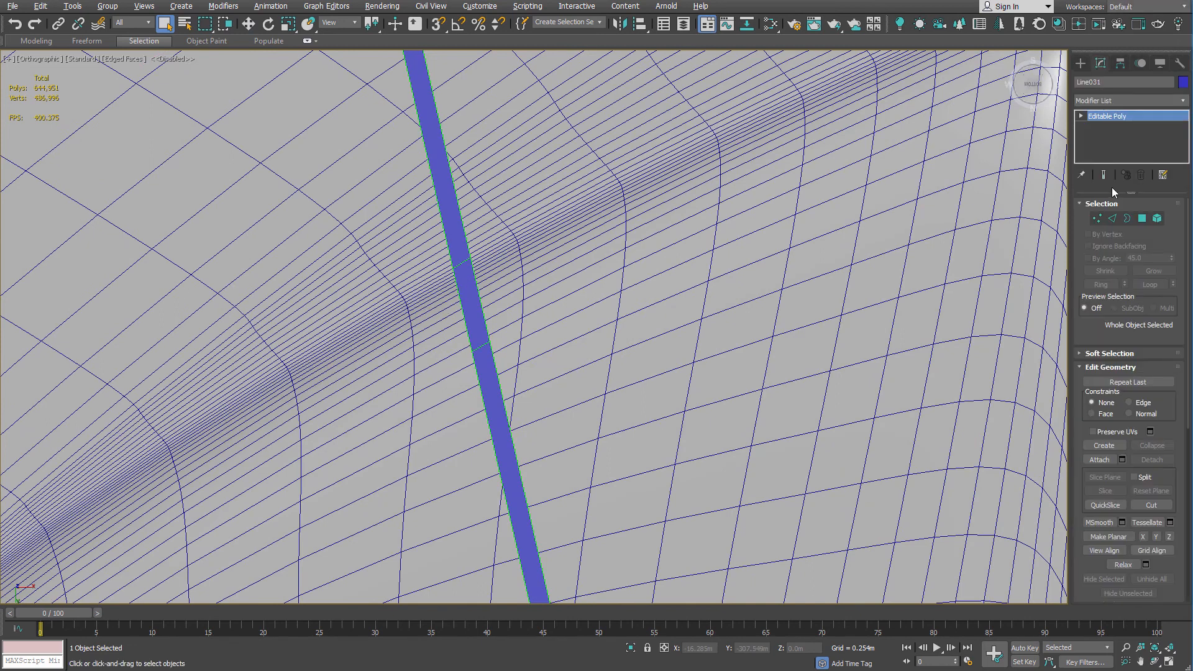
click(1143, 219)
drag(444, 294, 564, 318)
scroll(462, 289, down, 4)
scroll(453, 292, up, 4)
alt+middle_drag(455, 296, 579, 443)
key(Delete)
Cap the open border on one side of the gap in the first seam strip.
scroll(625, 113, down, 4)
scroll(509, 211, up, 4)
scroll(458, 210, up, 3)
scroll(454, 221, up, 2)
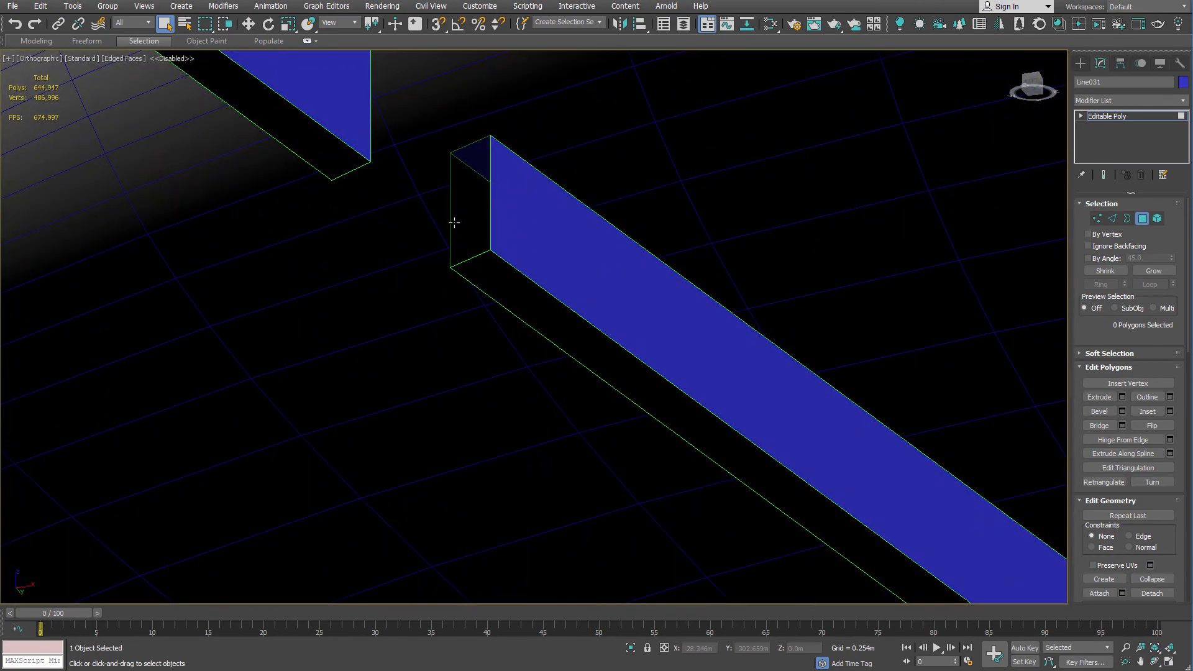
key(3)
click(489, 211)
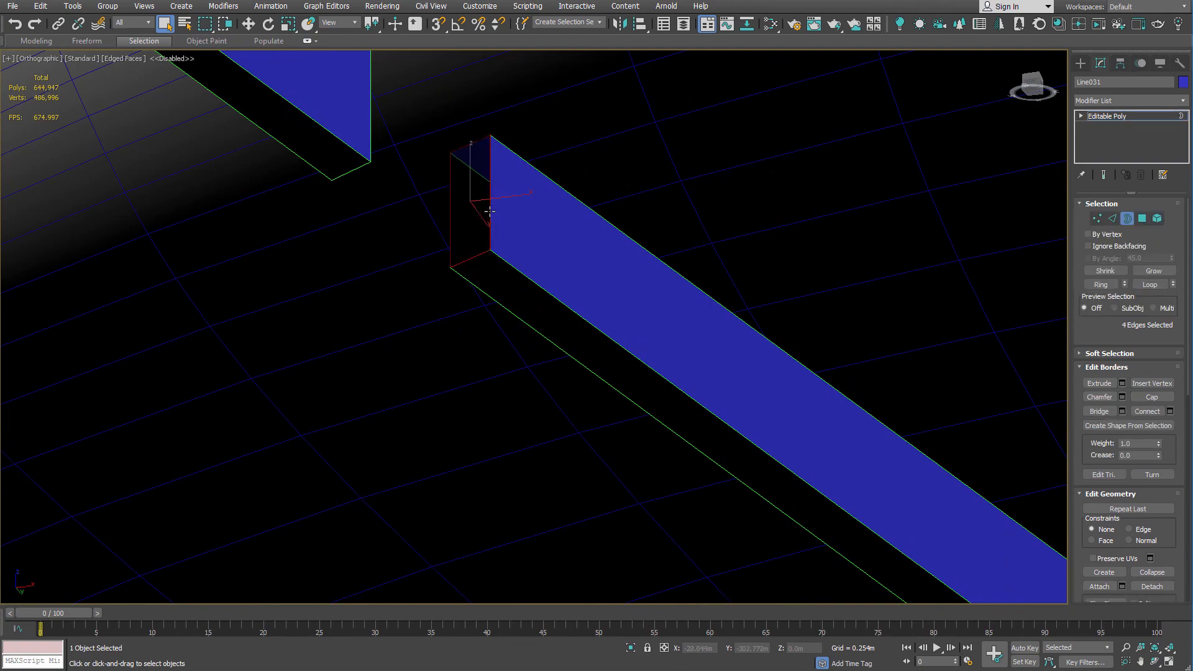
right_click(490, 212)
click(471, 240)
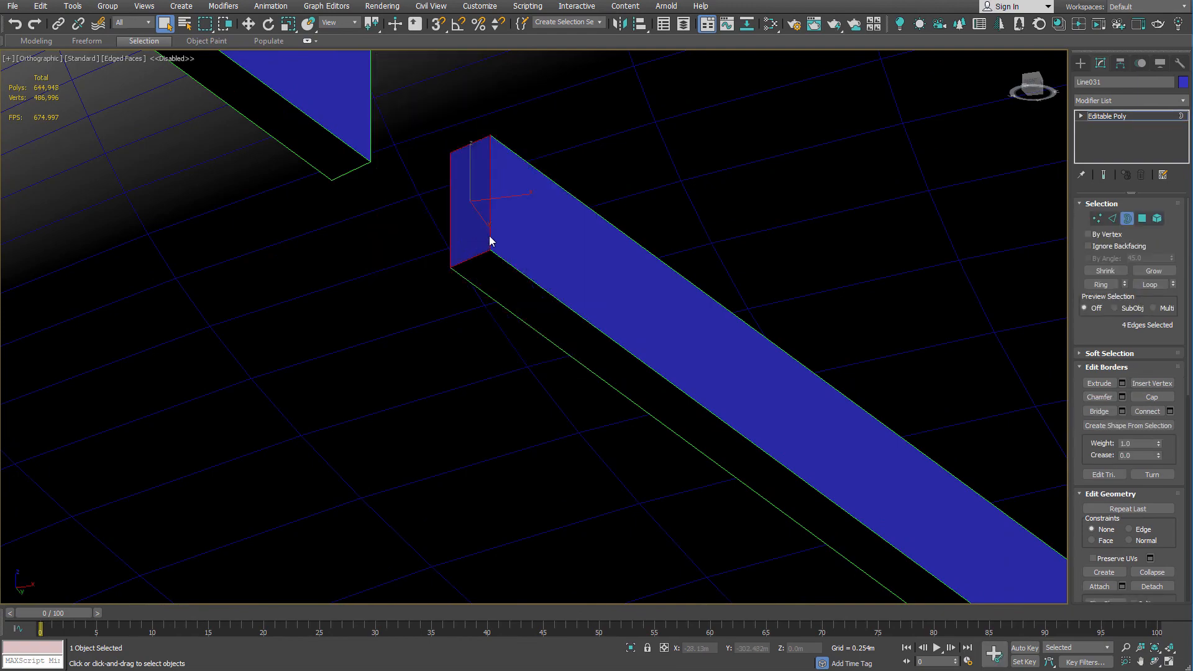
Cap the open border of the strip segment on the opposite side of the gap.
scroll(491, 240, down, 4)
alt+middle_drag(492, 239, 392, 234)
scroll(367, 234, up, 5)
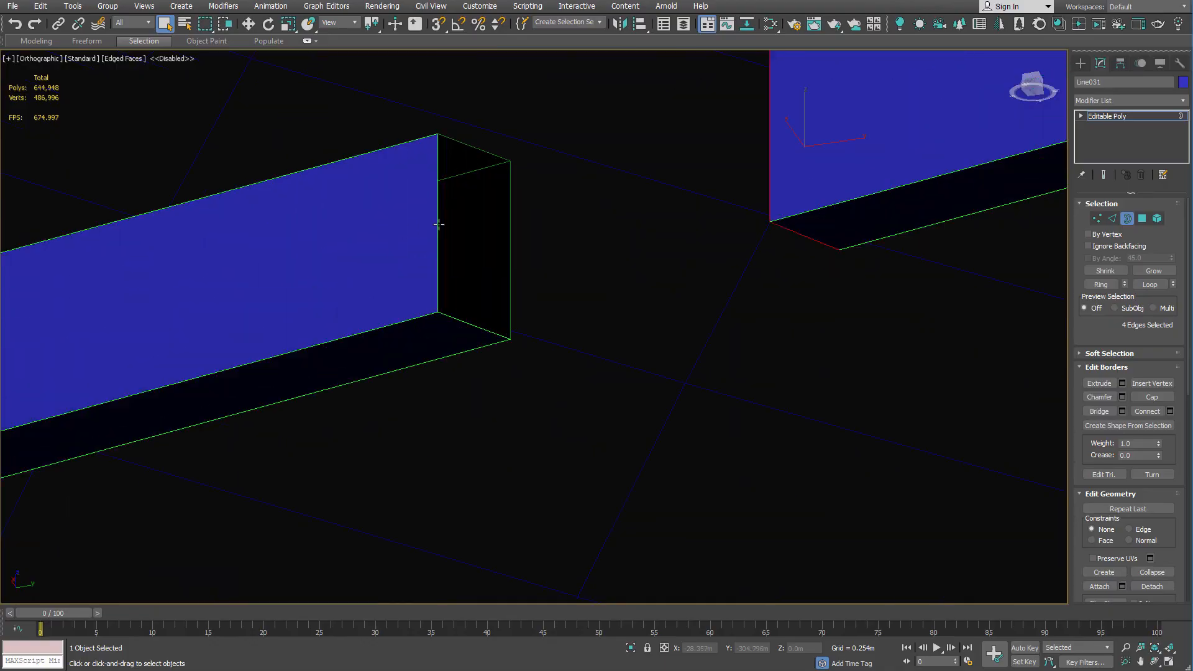
click(437, 224)
right_click(437, 224)
click(420, 255)
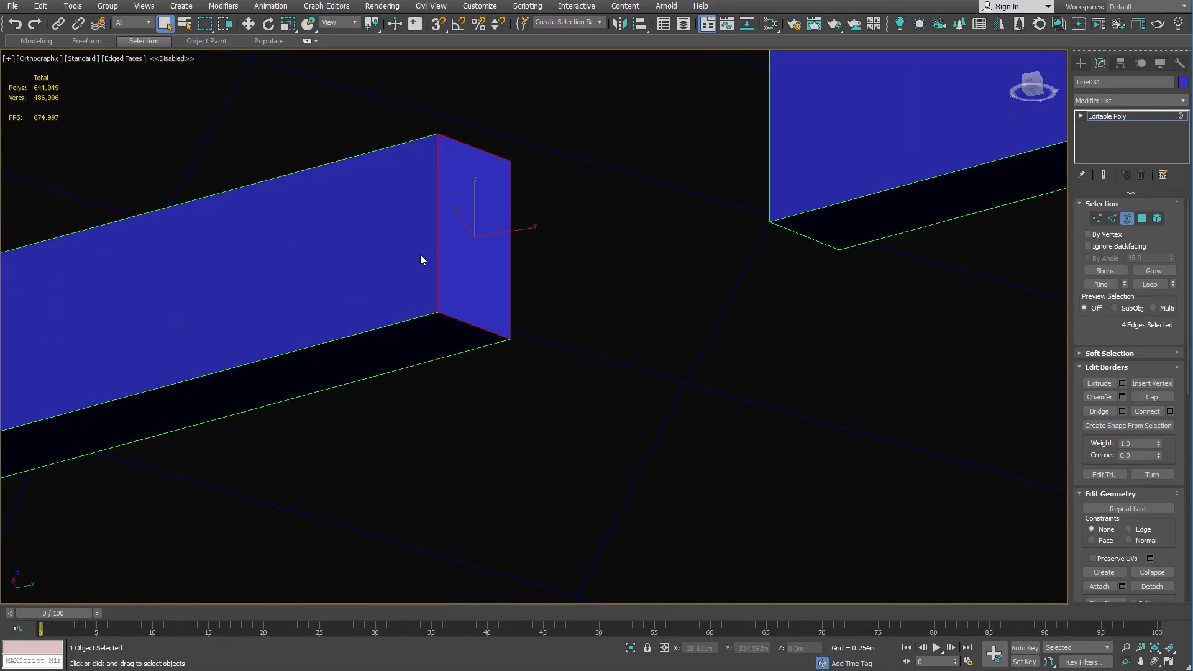
Examine the gap in the first strip and the remaining places where seam strips cross the saucer's ridges.
scroll(435, 258, down, 4)
scroll(556, 244, down, 8)
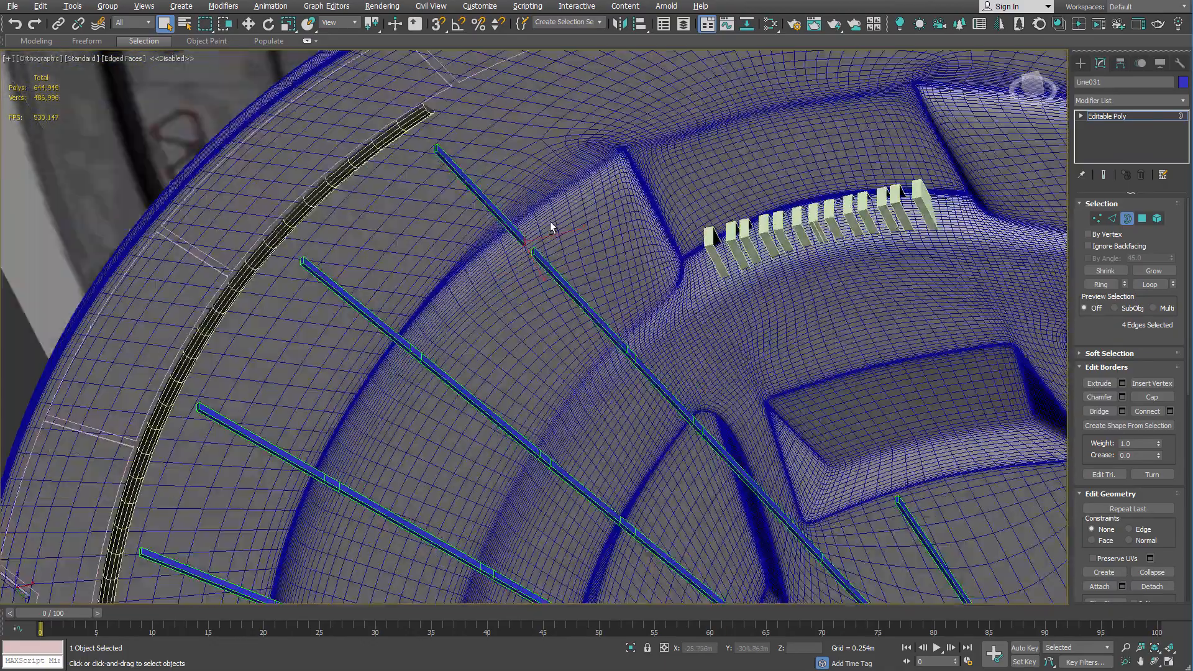
scroll(531, 242, up, 5)
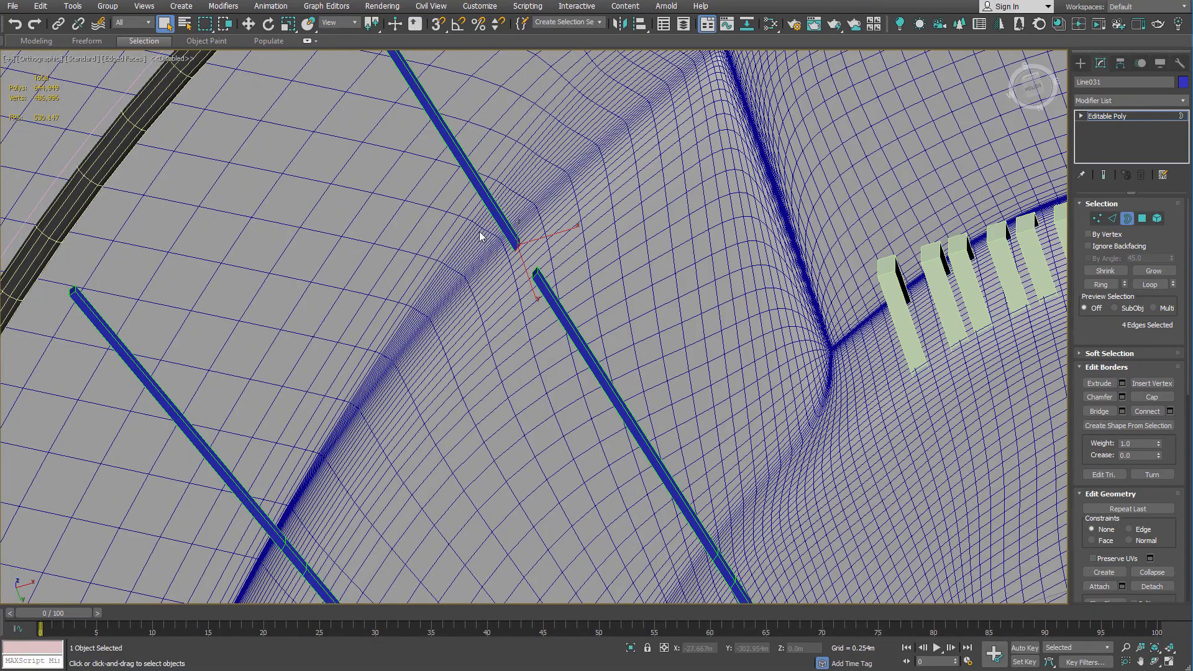
scroll(538, 254, down, 5)
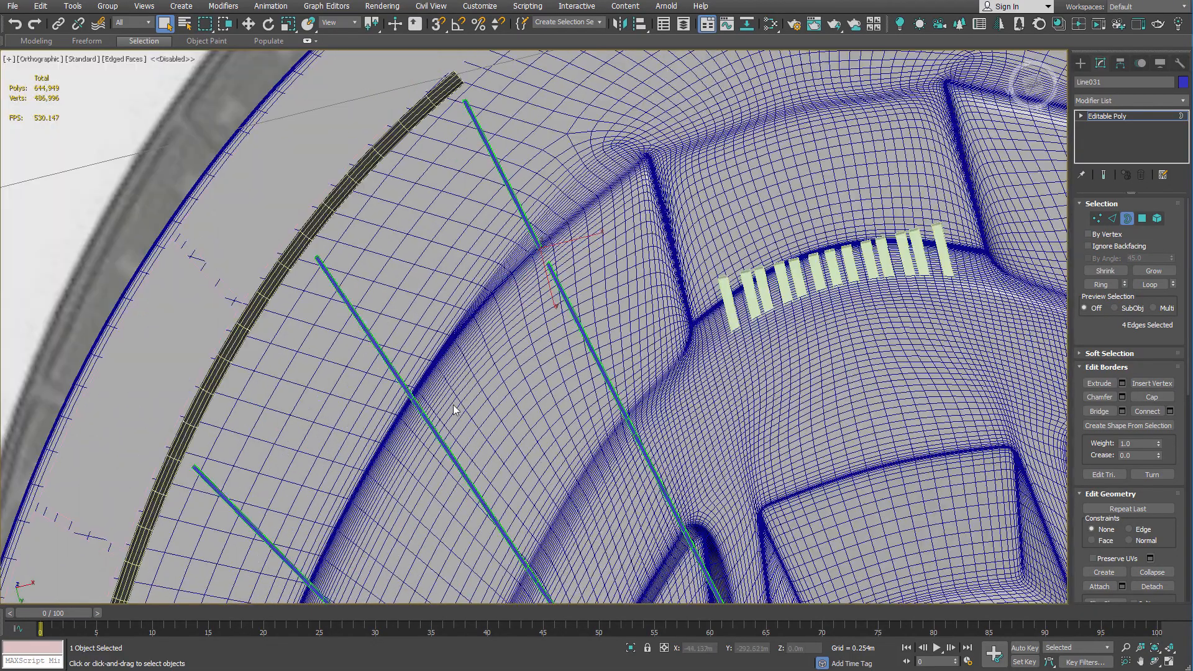
middle_drag(499, 408, 327, 306)
scroll(460, 339, up, 3)
scroll(412, 355, down, 5)
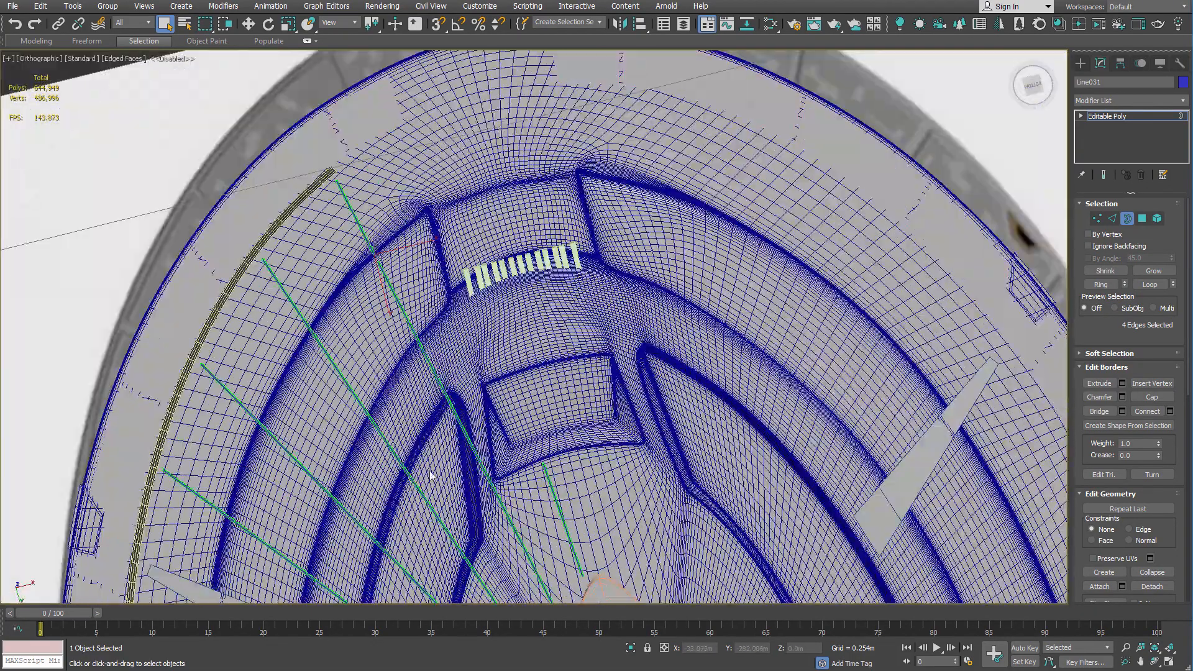
scroll(435, 383, up, 4)
scroll(409, 213, down, 4)
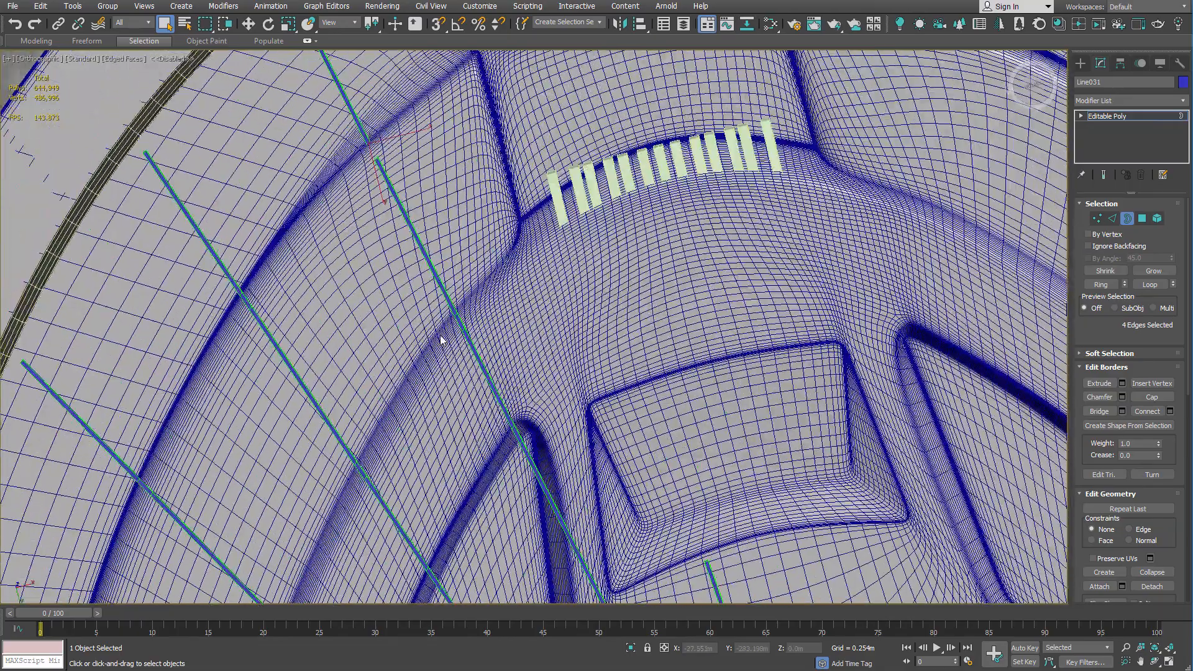
scroll(447, 314, up, 6)
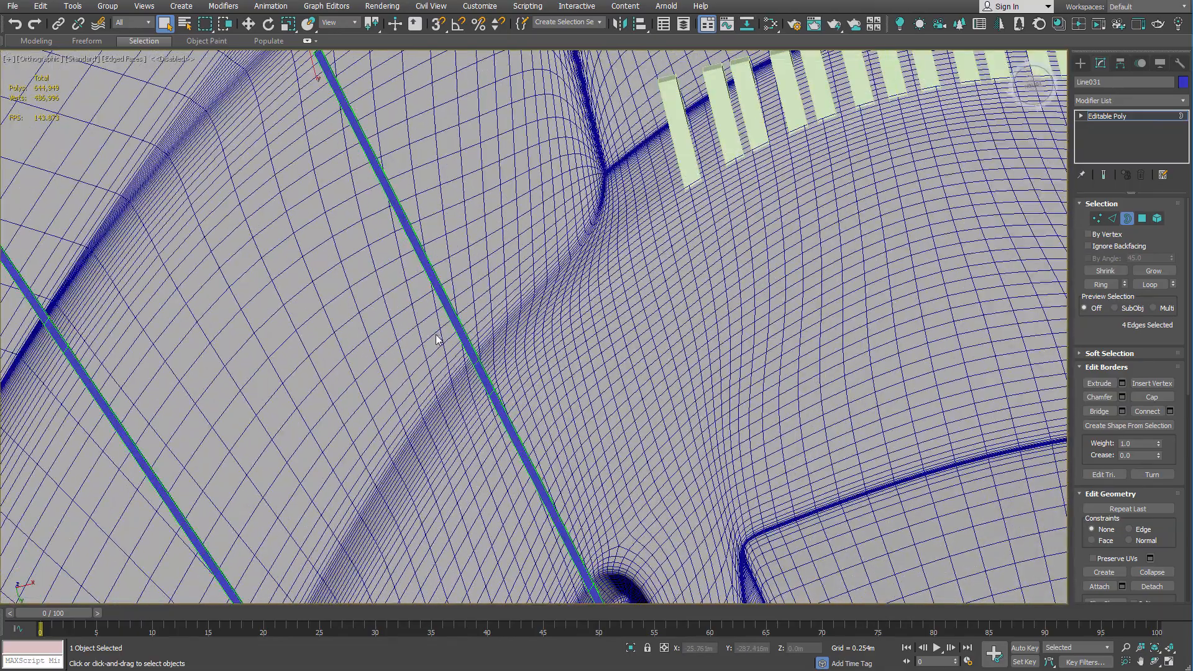
scroll(439, 338, down, 4)
scroll(461, 302, up, 5)
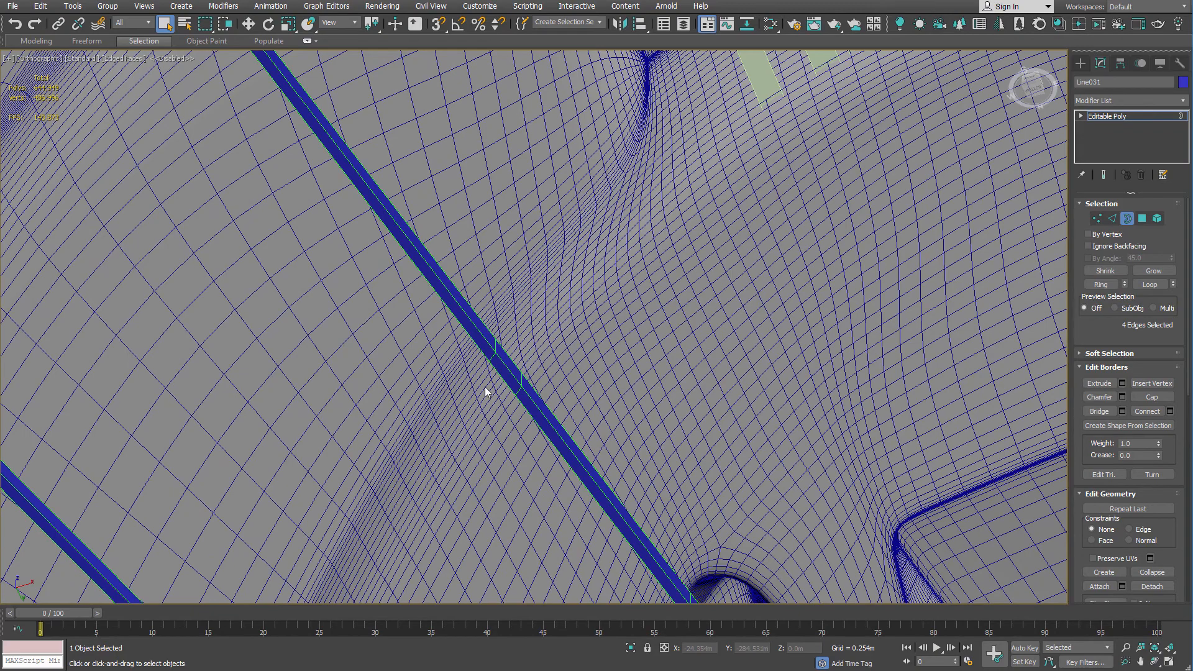
scroll(501, 381, down, 4)
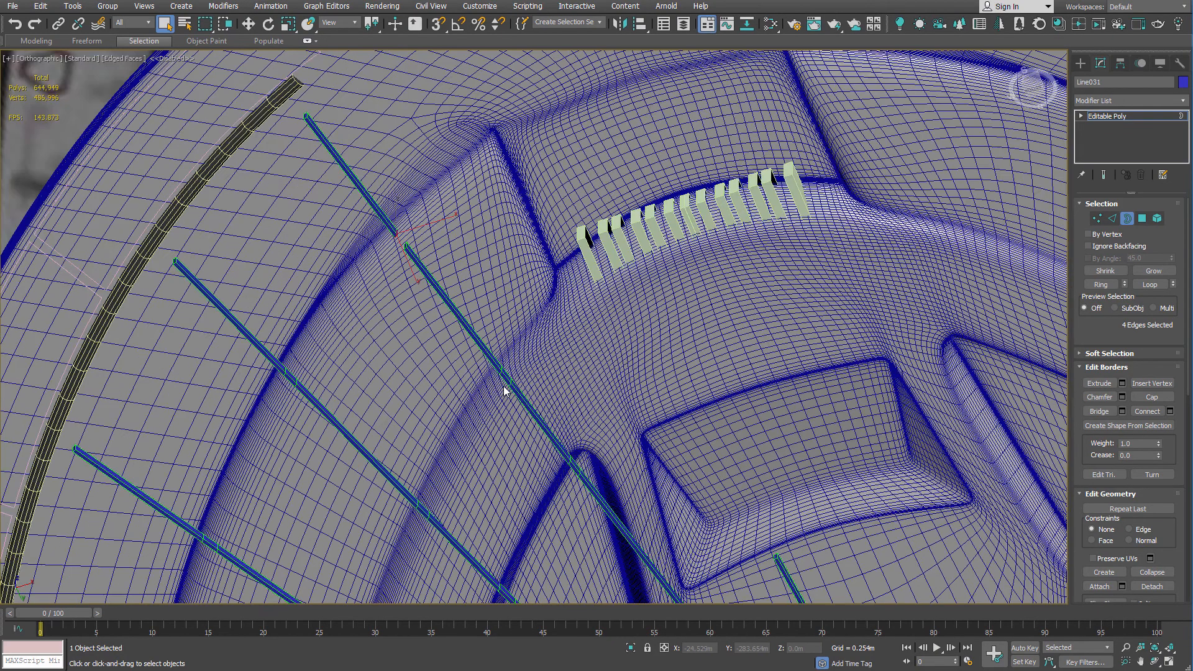
scroll(501, 381, up, 5)
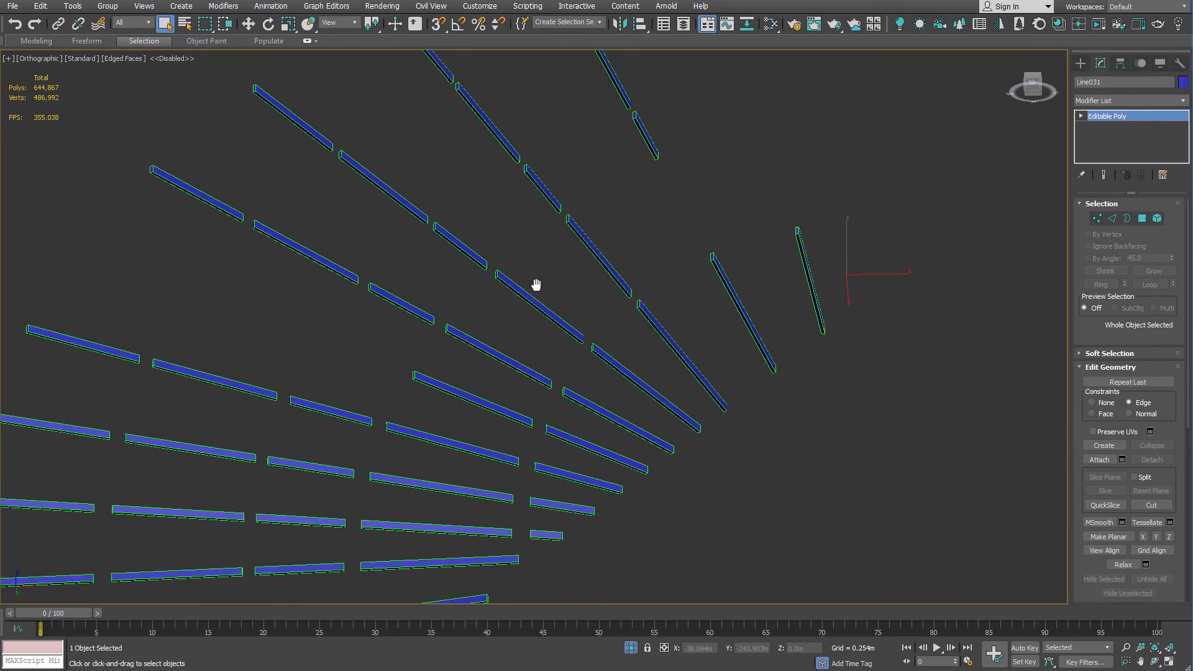
Inspect the isolated, segmented seam strips from several angles, checking their gaps and capped ends.
middle_drag(536, 285, 573, 294)
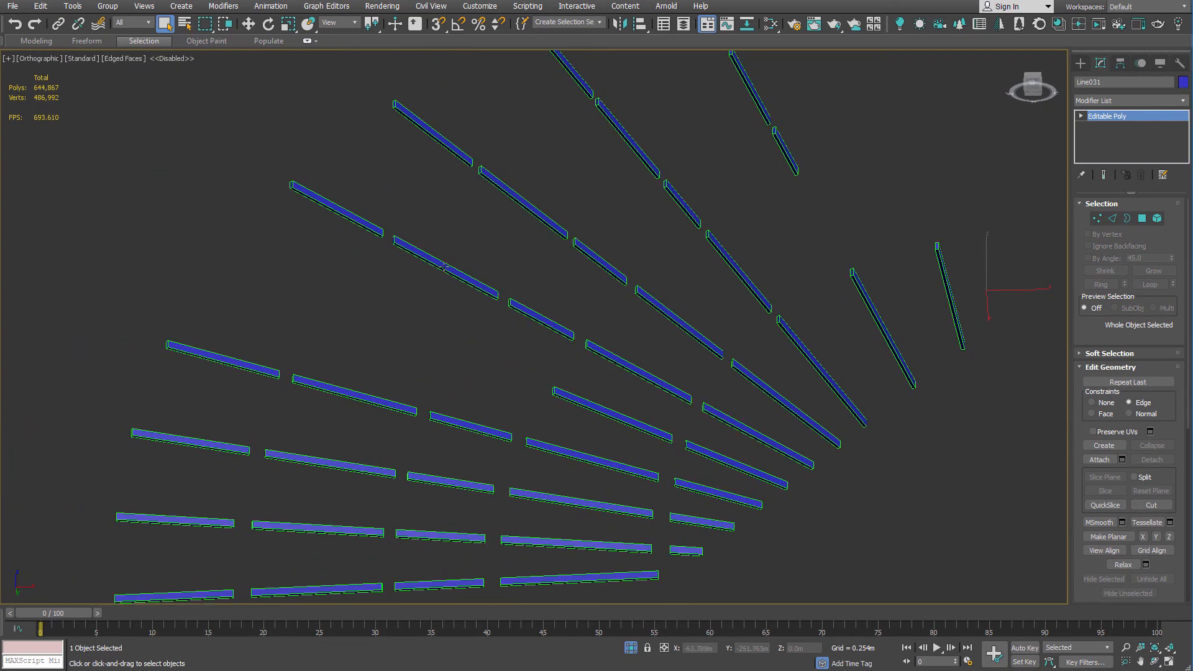
scroll(438, 262, up, 10)
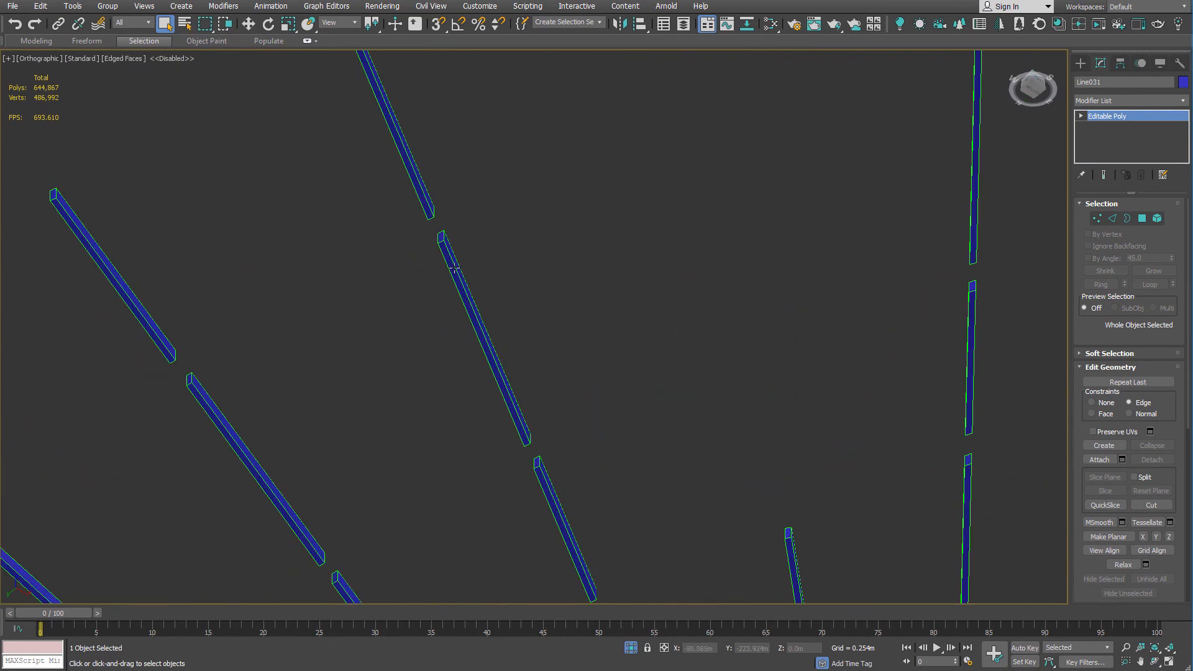
scroll(354, 252, down, 10)
scroll(392, 267, up, 5)
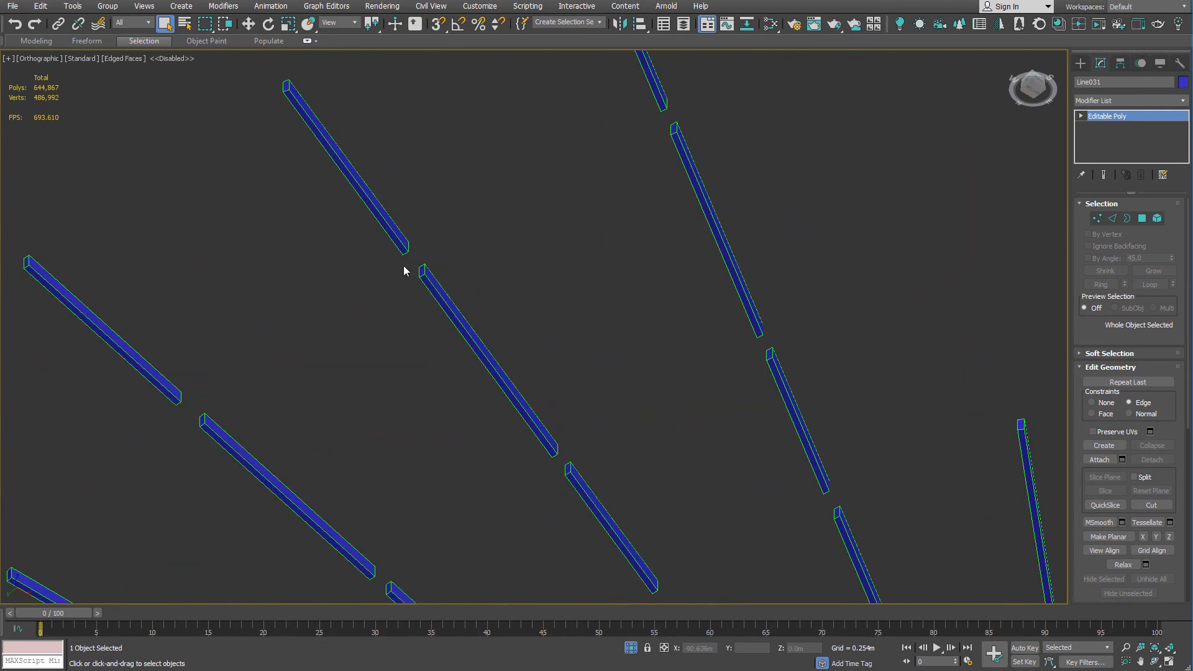
scroll(410, 257, down, 5)
alt+middle_drag(414, 258, 363, 263)
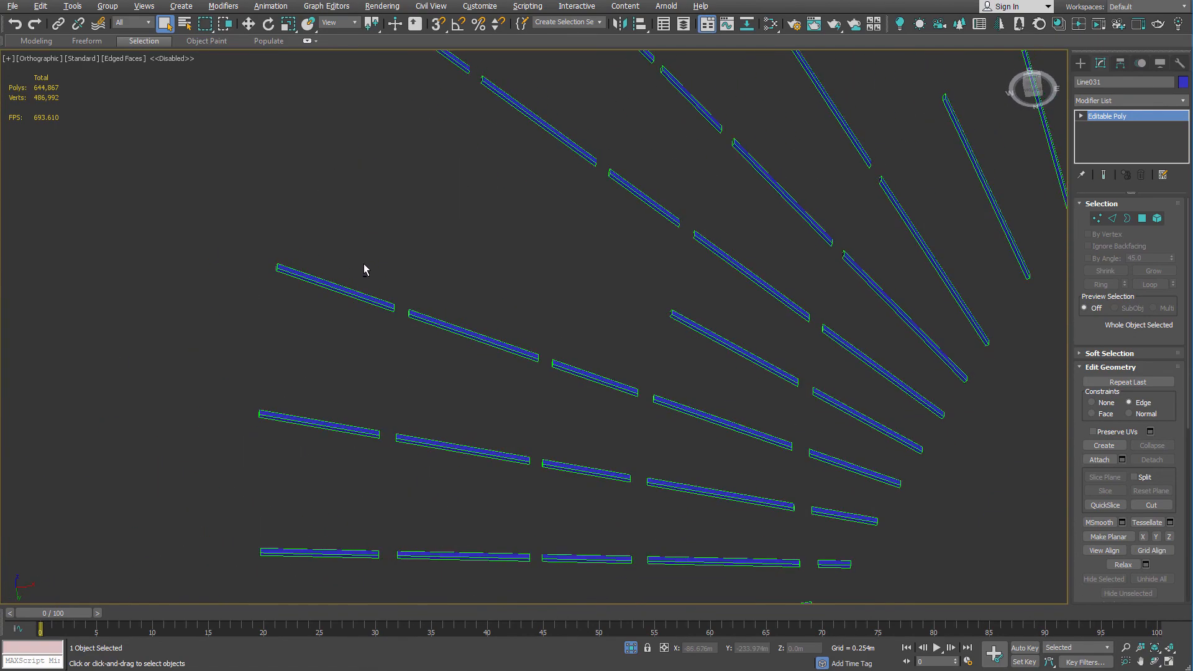
scroll(382, 445, up, 5)
alt+middle_drag(400, 330, 423, 258)
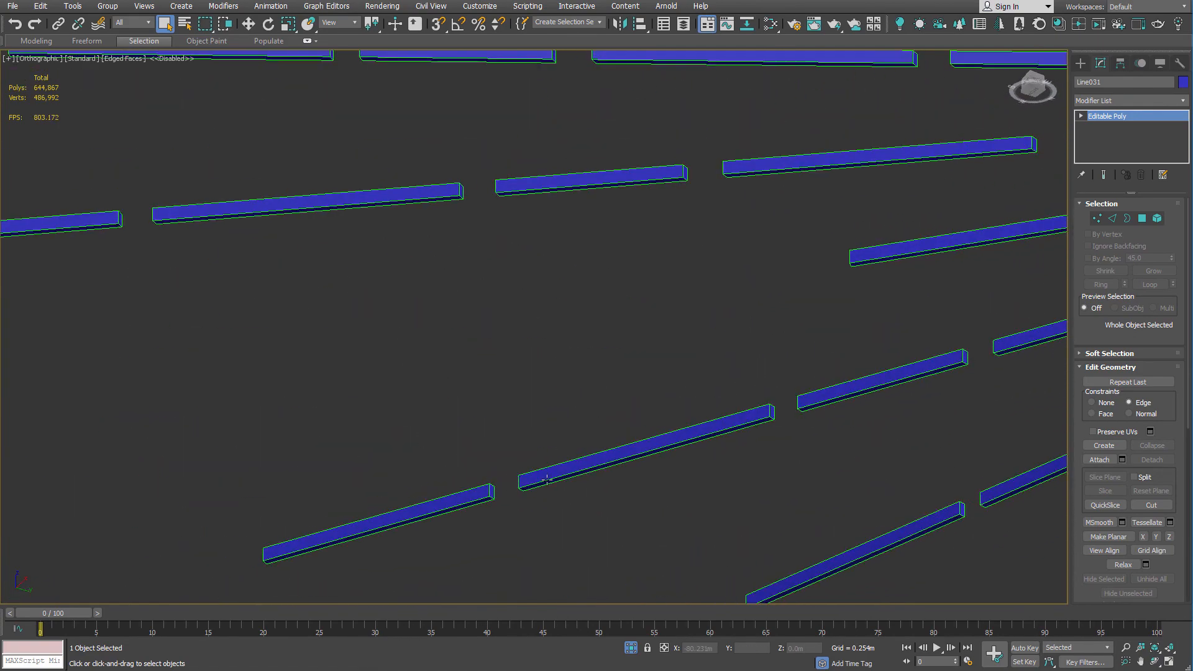
scroll(508, 494, up, 2)
scroll(507, 494, down, 7)
alt+middle_drag(547, 414, 711, 354)
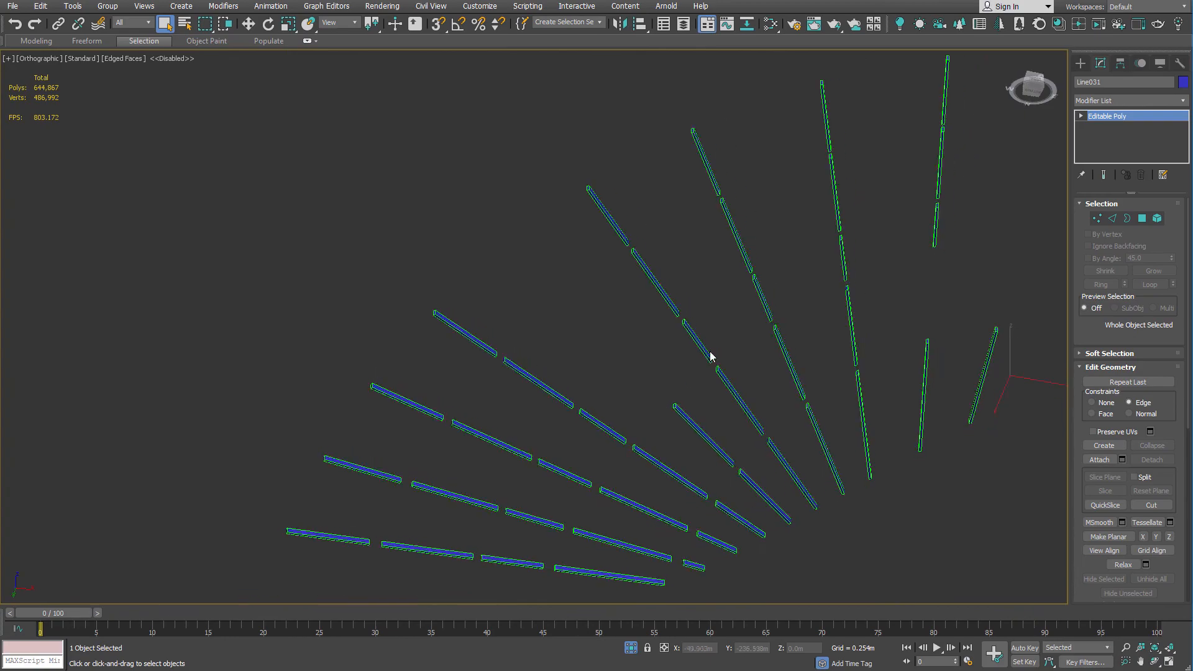
Unhide all objects and view the seam strips against the saucer underside from a low angle.
right_click(710, 331)
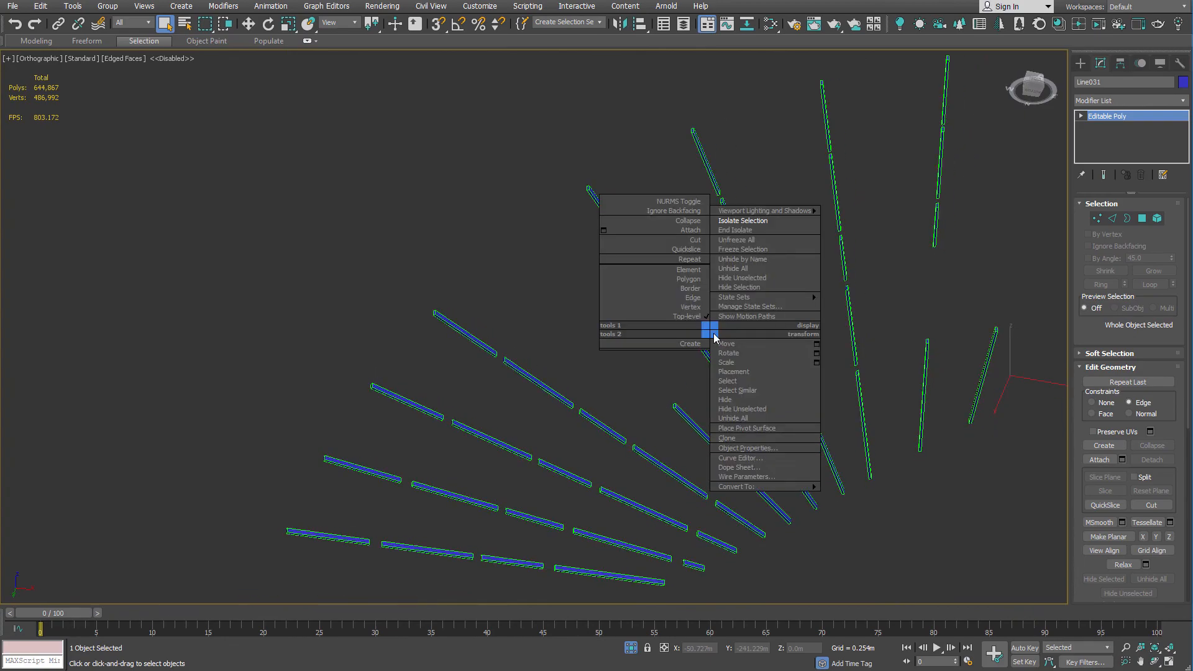
click(732, 268)
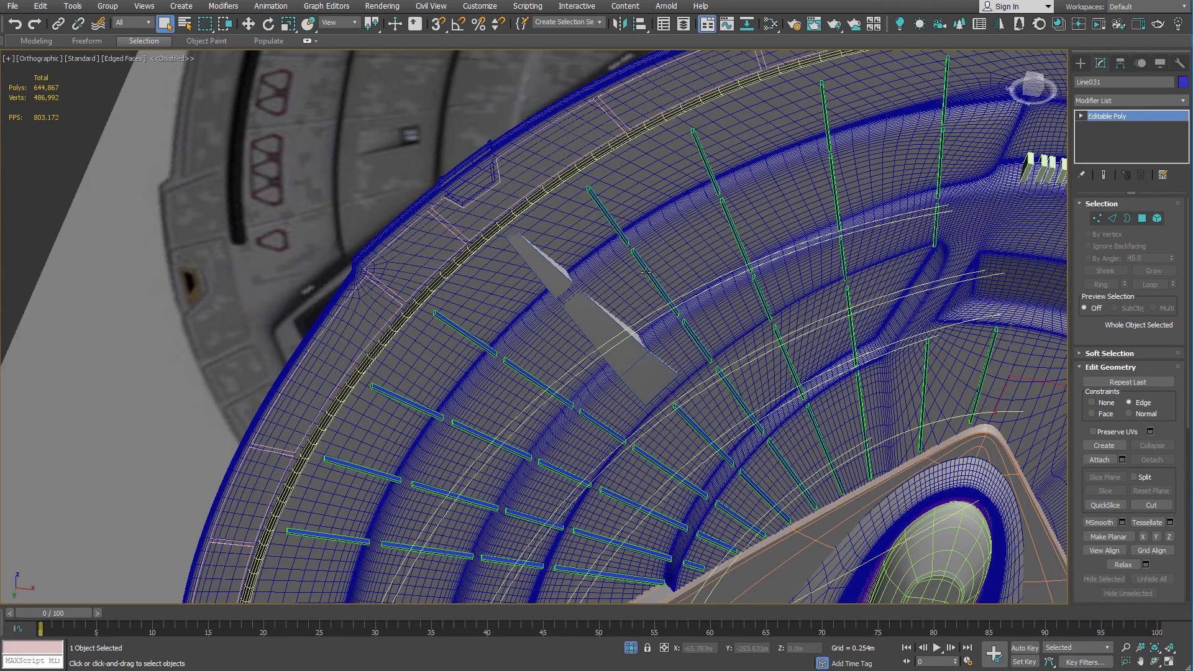
alt+middle_drag(646, 272, 564, 300)
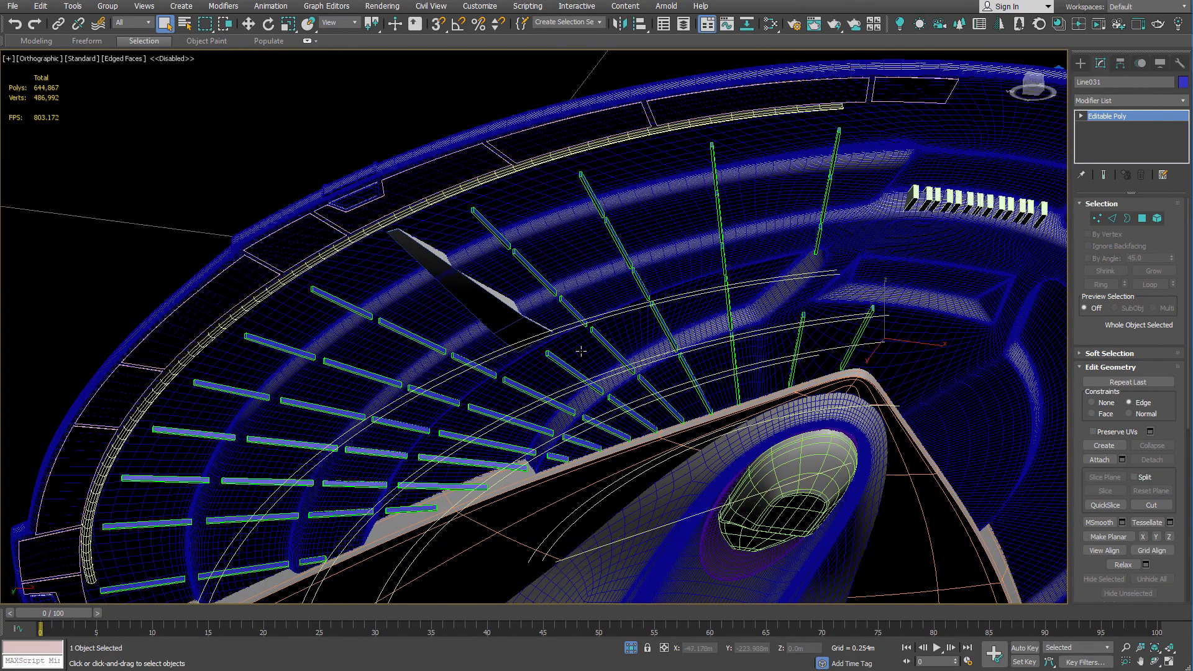
Move the seam strips up along Z to about 0.419 m and check their fit against the hull.
scroll(581, 351, up, 3)
middle_drag(916, 344, 517, 298)
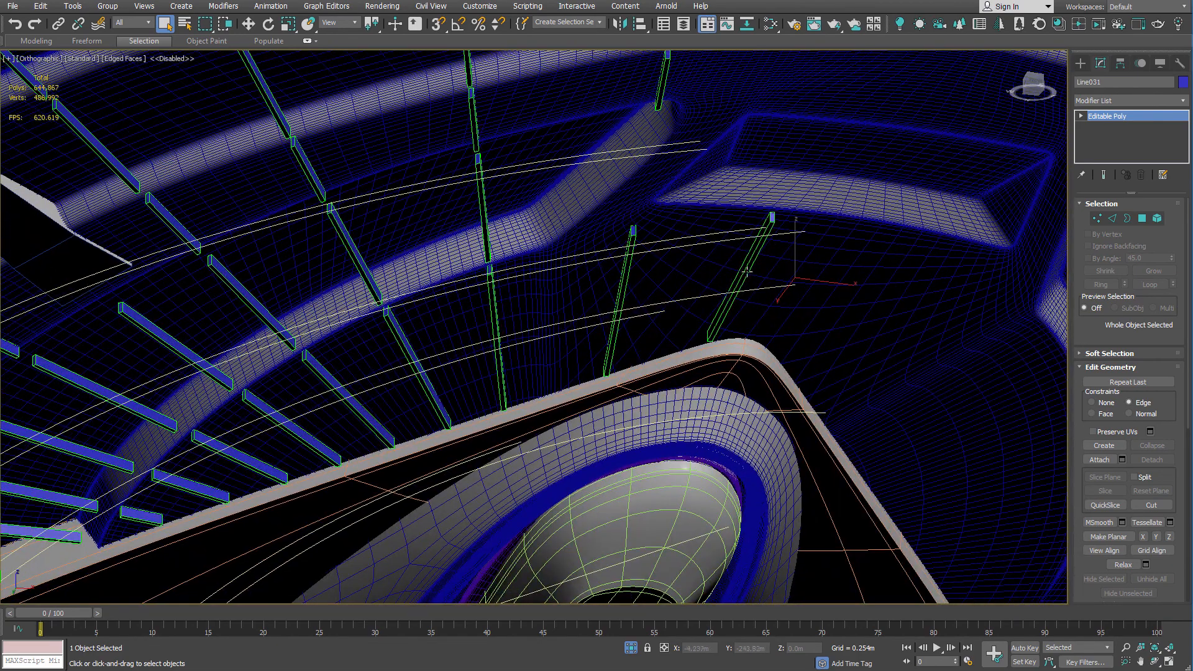
scroll(803, 269, up, 3)
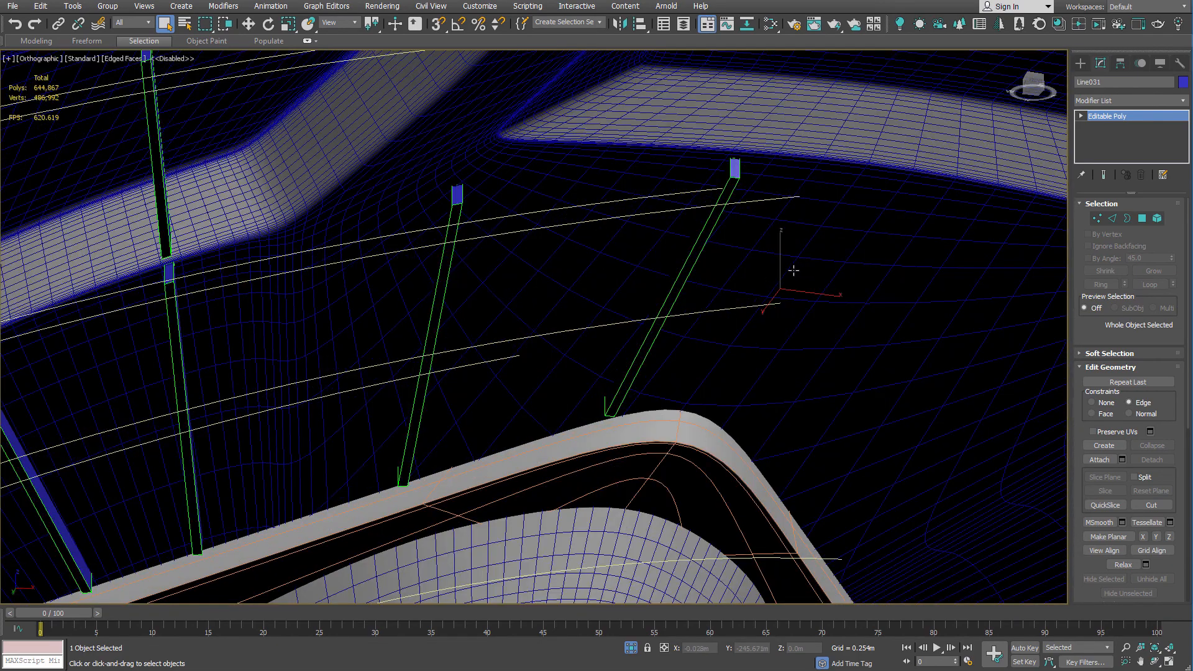
key(w)
drag(780, 256, 783, 248)
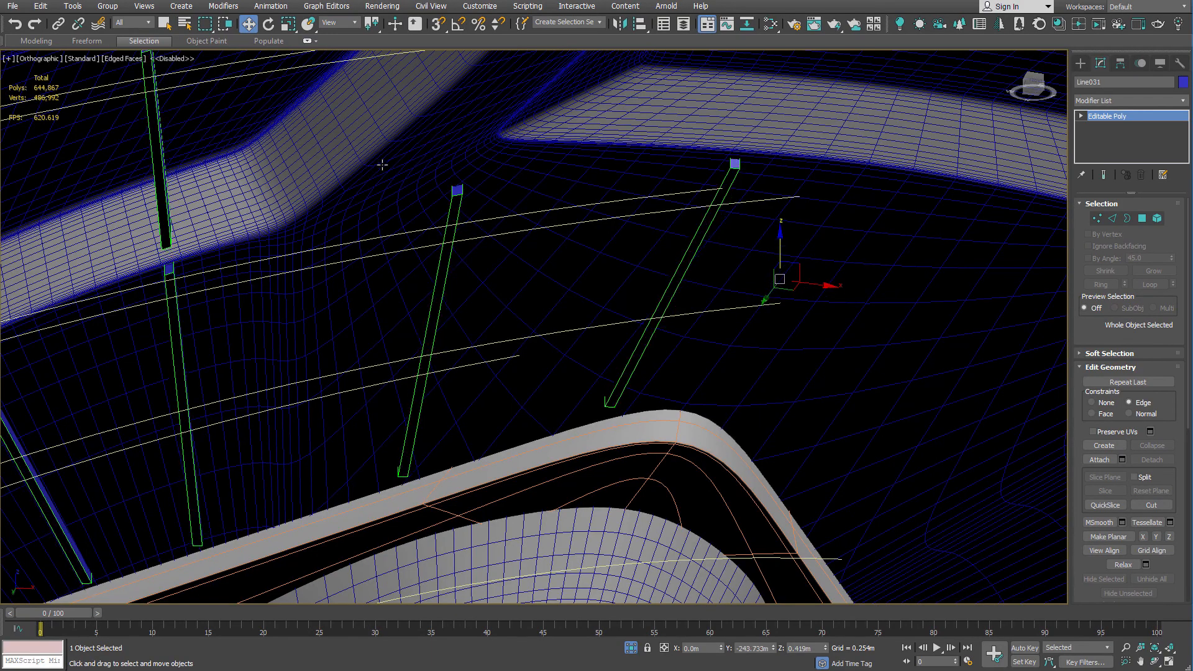
scroll(381, 165, down, 3)
mouse_move(381, 165)
alt+middle_down()
mouse_move(487, 186)
mouse_move(584, 174)
alt+middle_up()
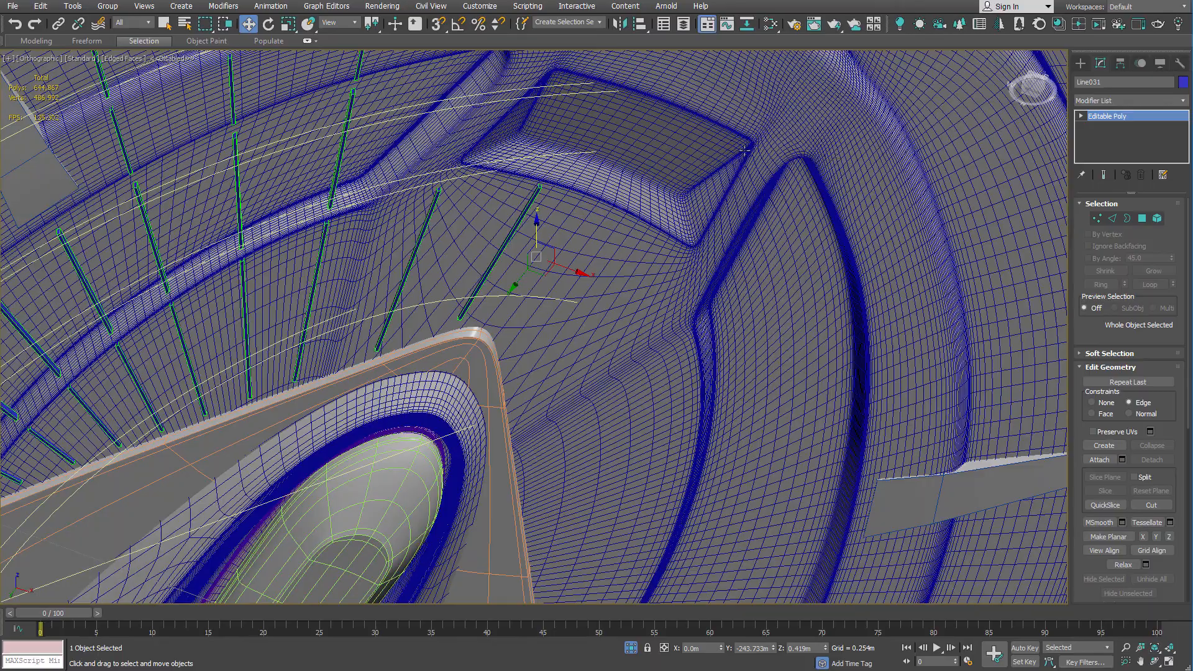
alt+middle_drag(745, 150, 520, 168)
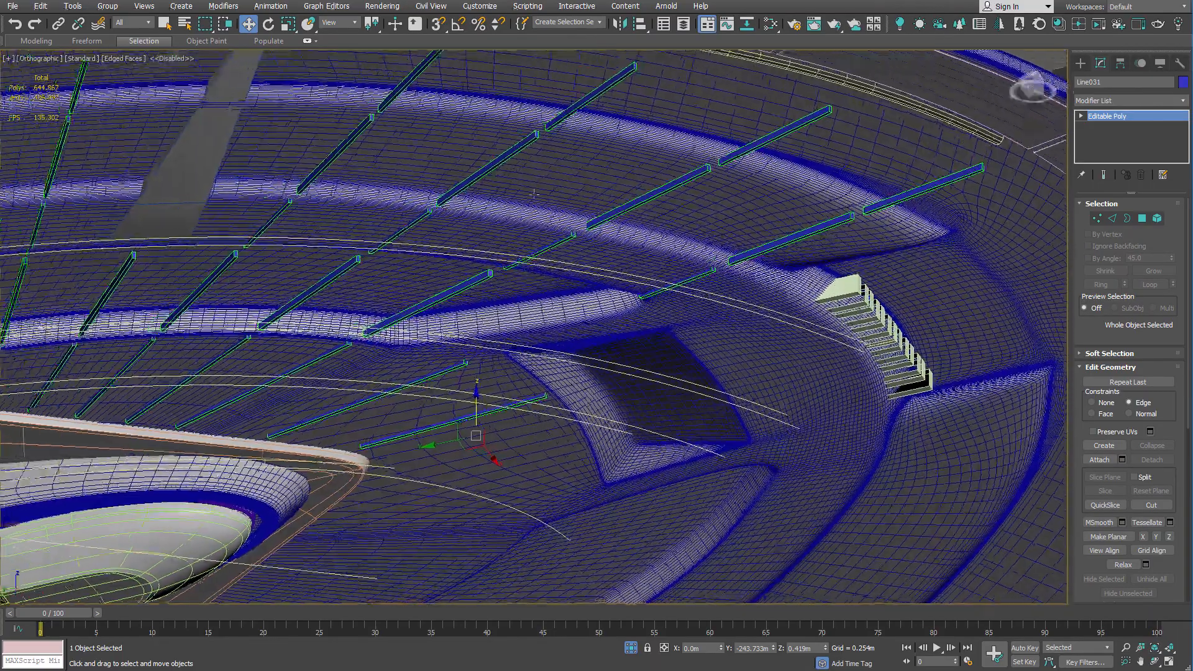
Select all seam strips at element level, leaving out the innermost ring of segments.
click(1157, 218)
alt+middle_drag(479, 309, 420, 292)
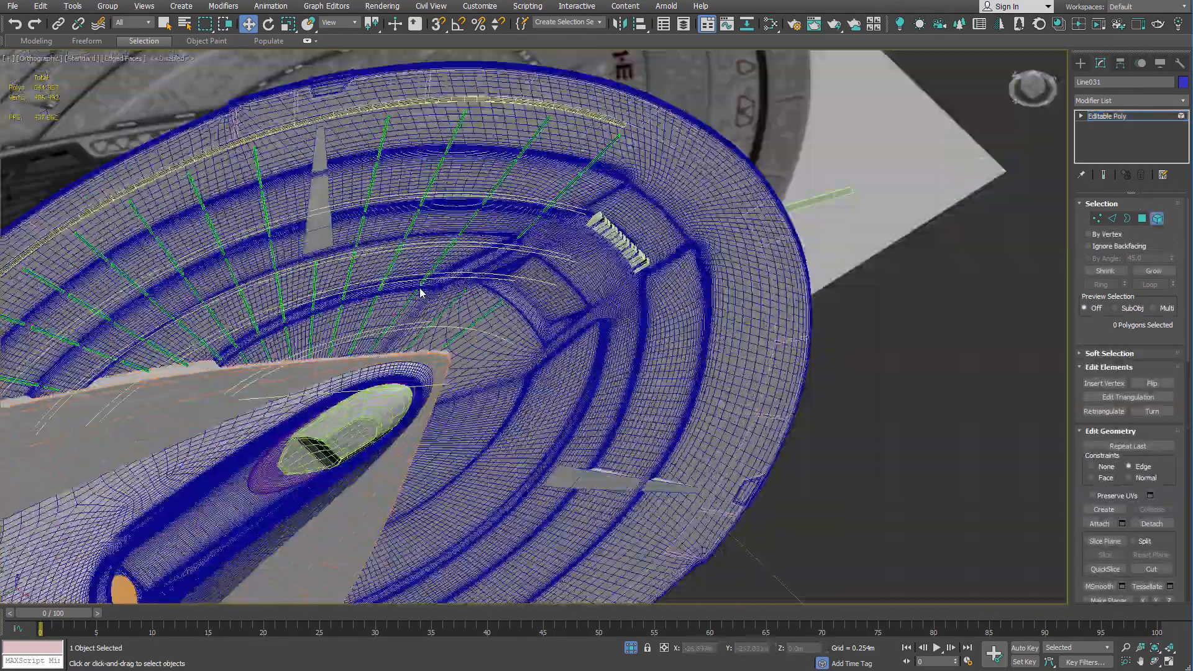
click(420, 288)
scroll(182, 369, up, 5)
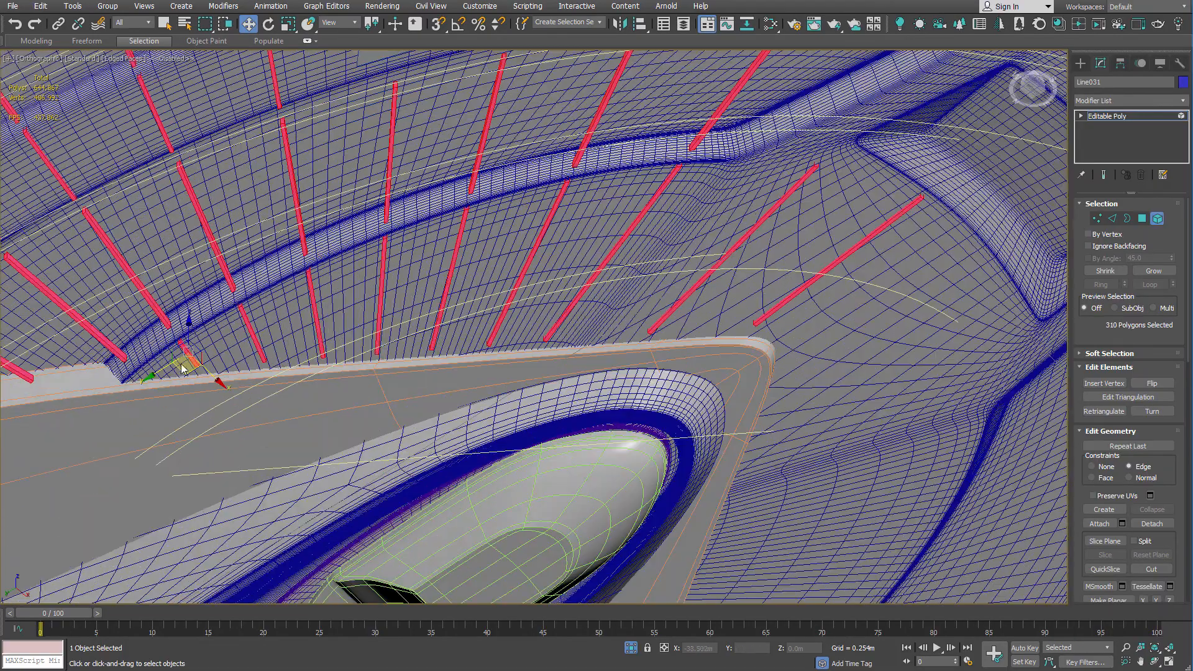
alt+middle_drag(183, 370, 311, 360)
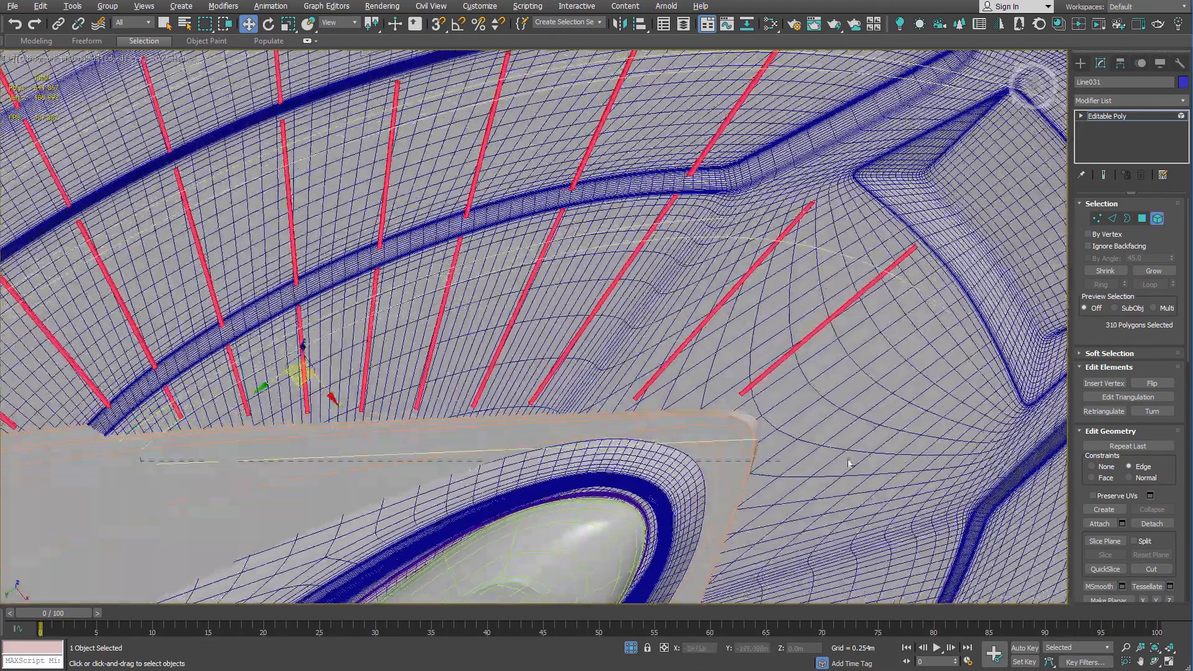
alt+drag(849, 461, 640, 380)
alt+drag(847, 428, 909, 185)
alt+middle_drag(652, 354, 537, 367)
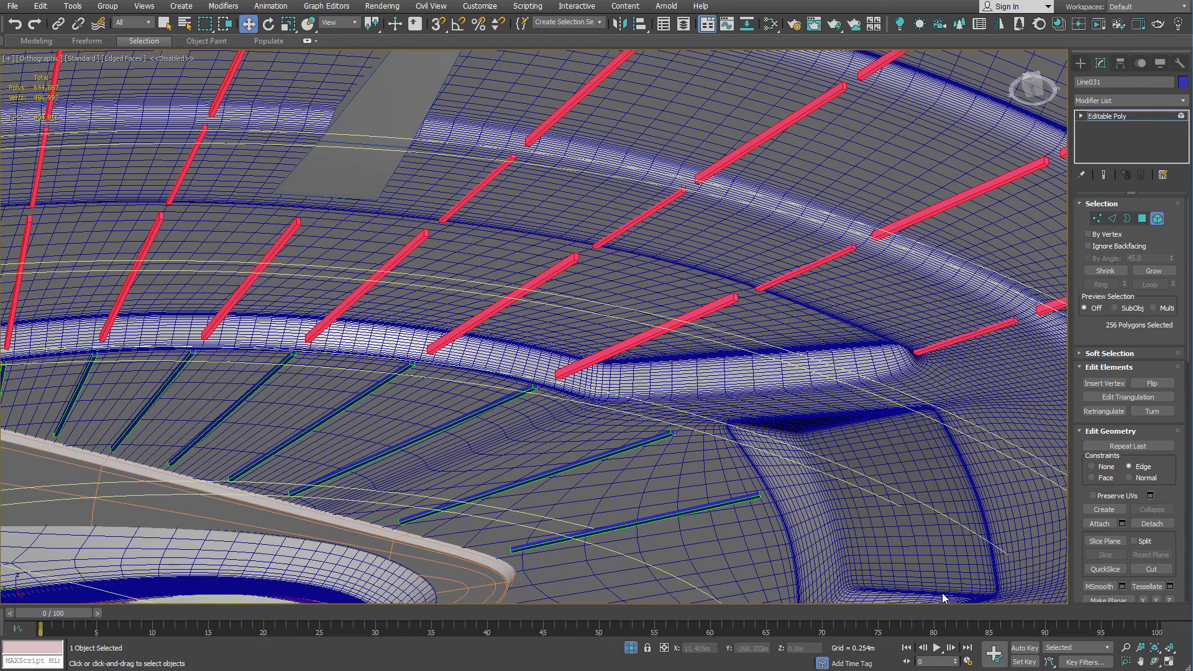
Remove the edge constraint and move the selected strip segments up along Z to seat the second ring from the centre against the hull.
key(F12)
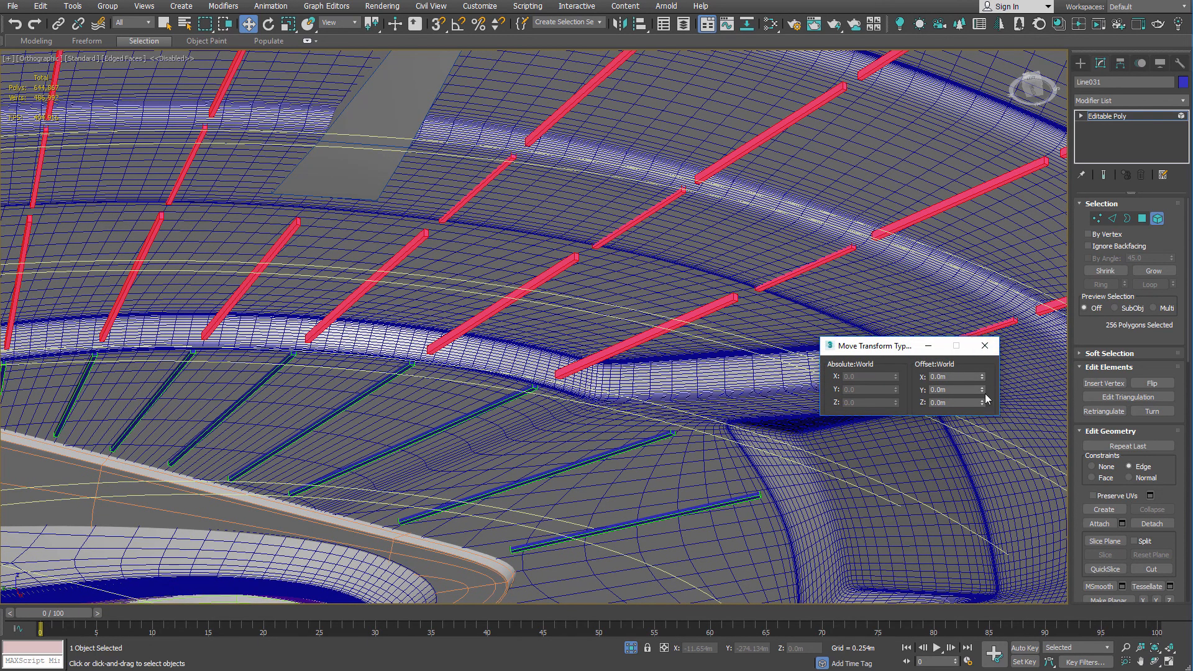
drag(982, 401, 985, 394)
drag(984, 400, 983, 402)
scroll(775, 318, up, 6)
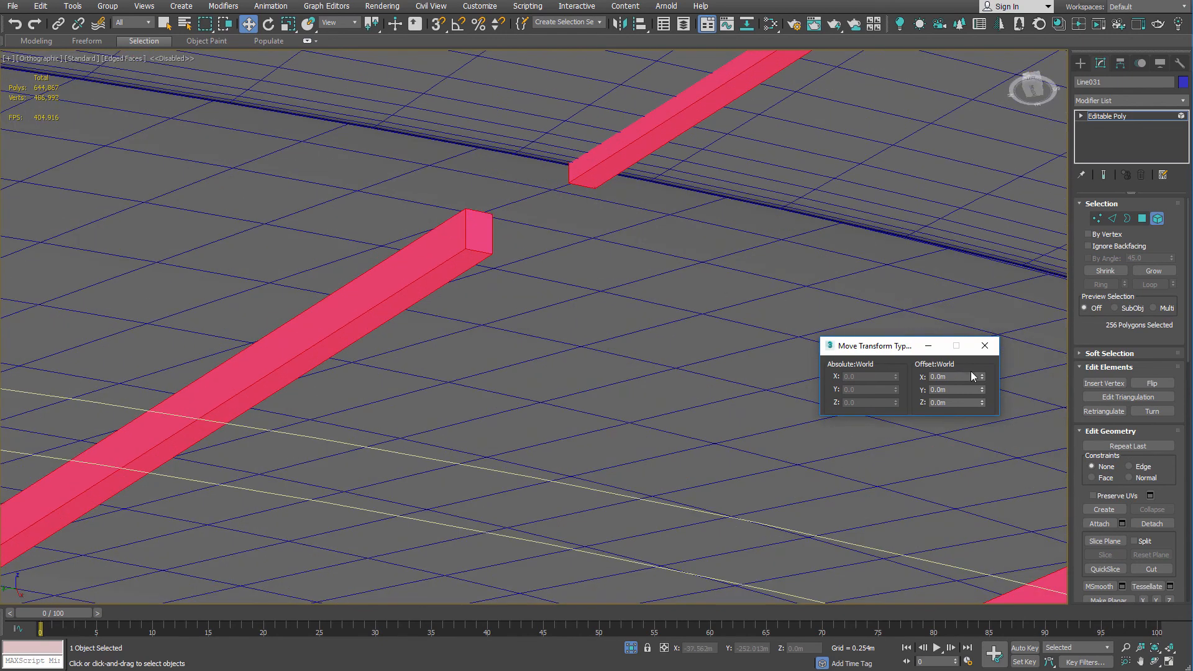
drag(980, 398, 922, 217)
scroll(785, 289, down, 4)
alt+middle_drag(641, 356, 823, 169)
scroll(545, 367, down, 2)
scroll(630, 312, down, 4)
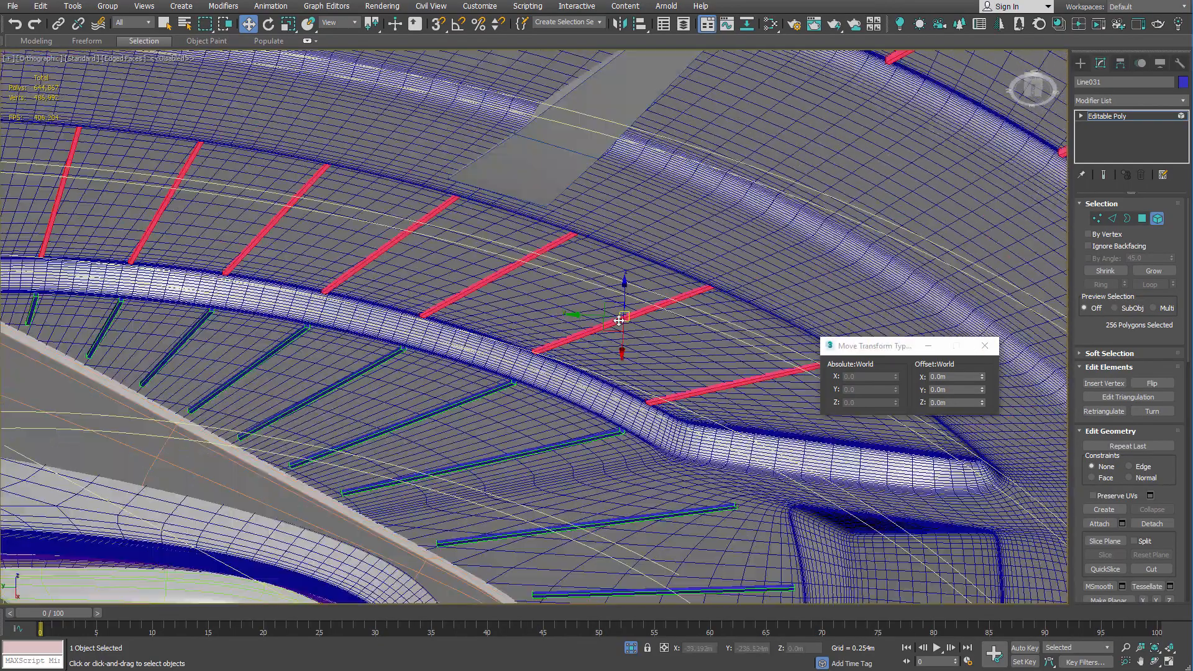
Deselect the second ring of strip segments from the centre, keeping the three outer rings selected.
alt+middle_drag(614, 321, 546, 278)
scroll(393, 297, down, 4)
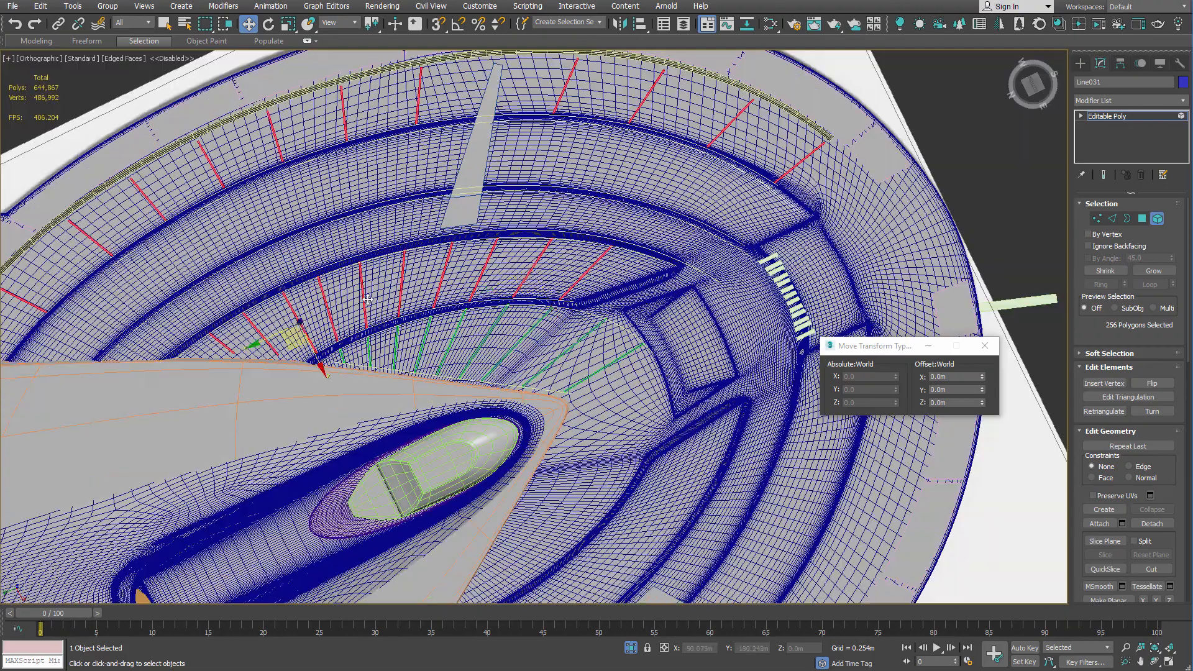
alt+middle_drag(255, 248, 195, 275)
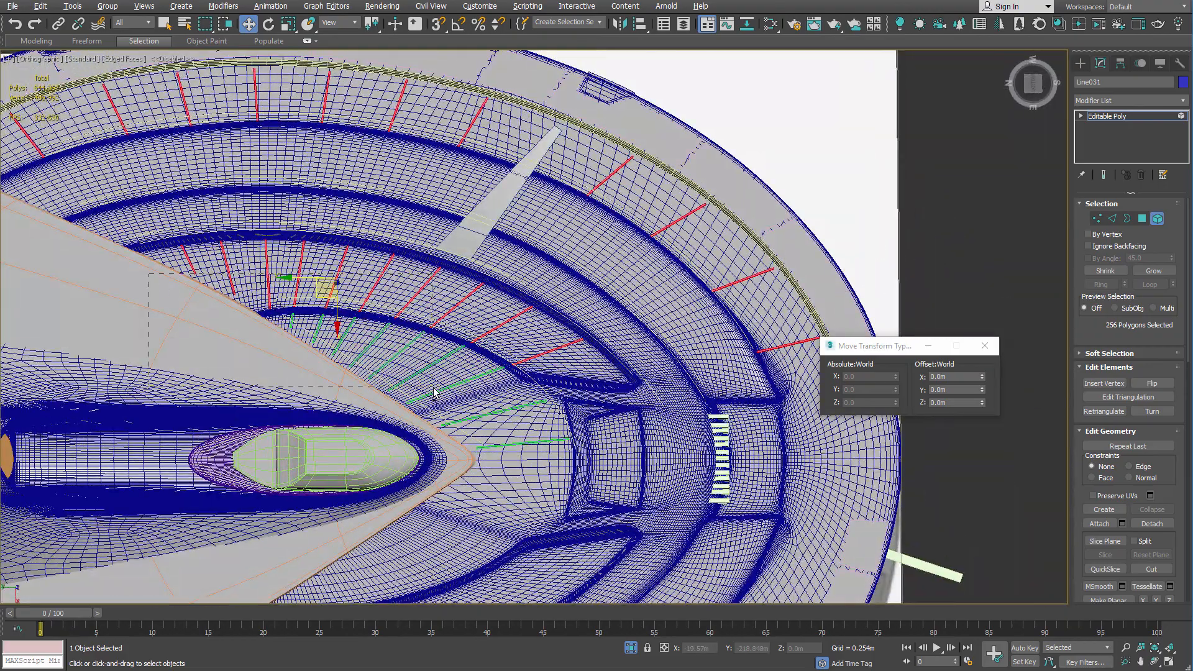
mouse_move(434, 393)
alt+mouse_down()
mouse_move(425, 373)
mouse_move(453, 380)
alt+mouse_up()
alt+drag(546, 424, 546, 424)
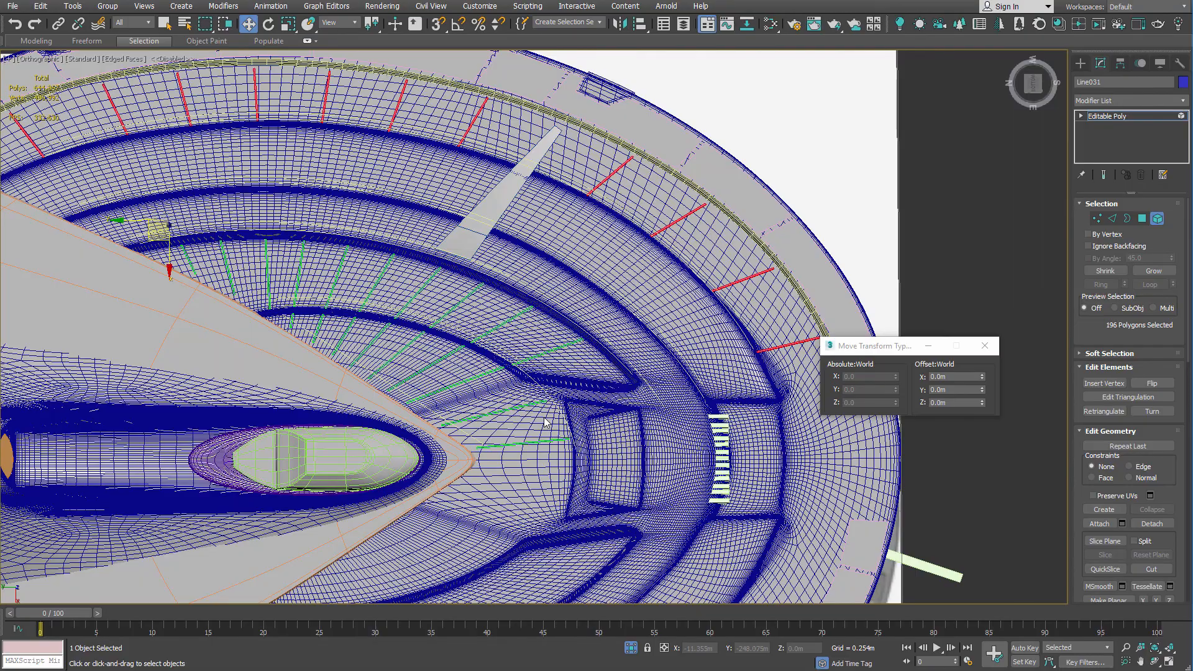
Move the three outer rings of strip segments down along Z so the third ring sits on the hull surface.
key(F3)
key(F3)
alt+middle_drag(466, 290, 427, 331)
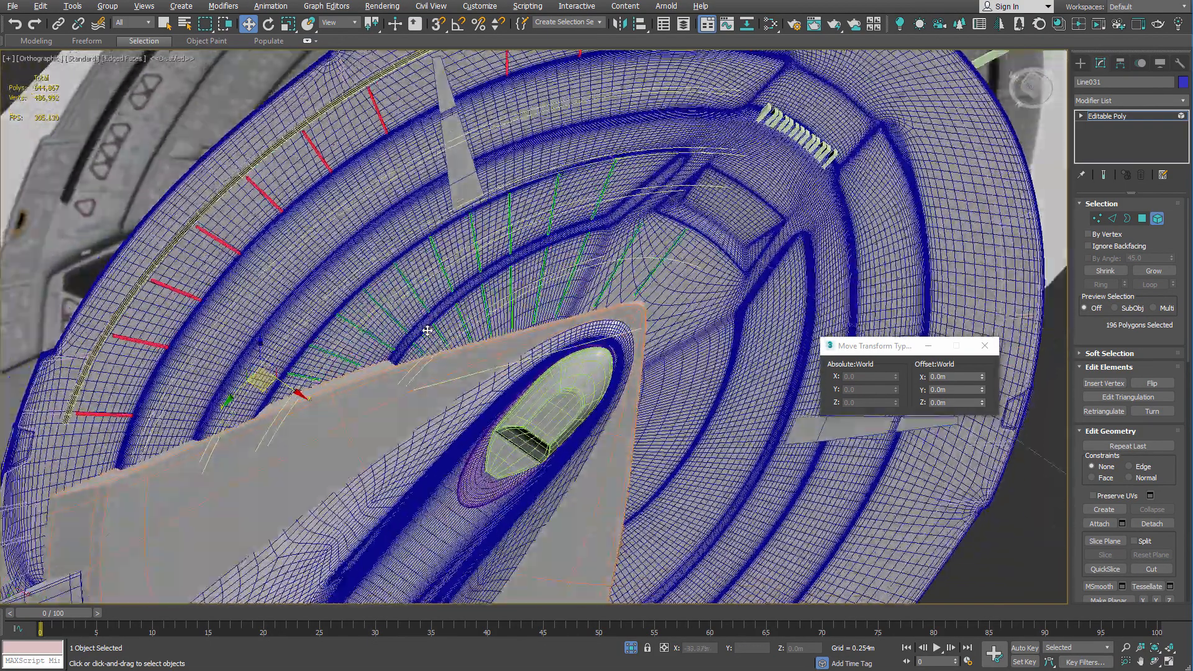
scroll(277, 411, up, 5)
scroll(248, 257, up, 2)
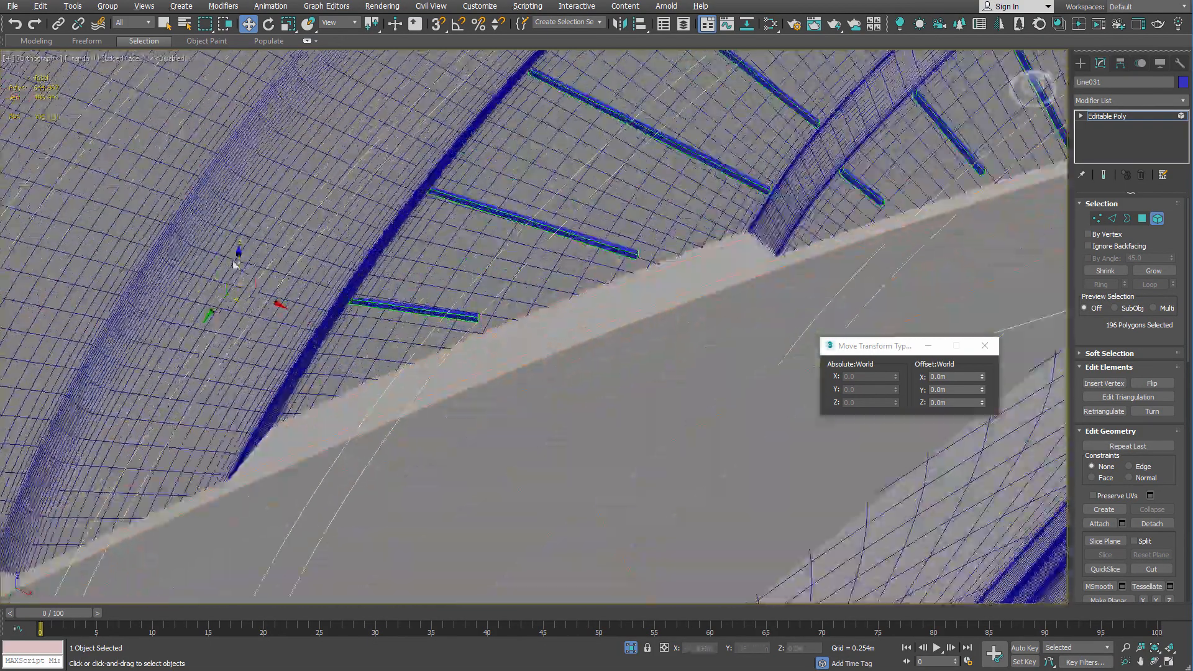
drag(236, 255, 238, 287)
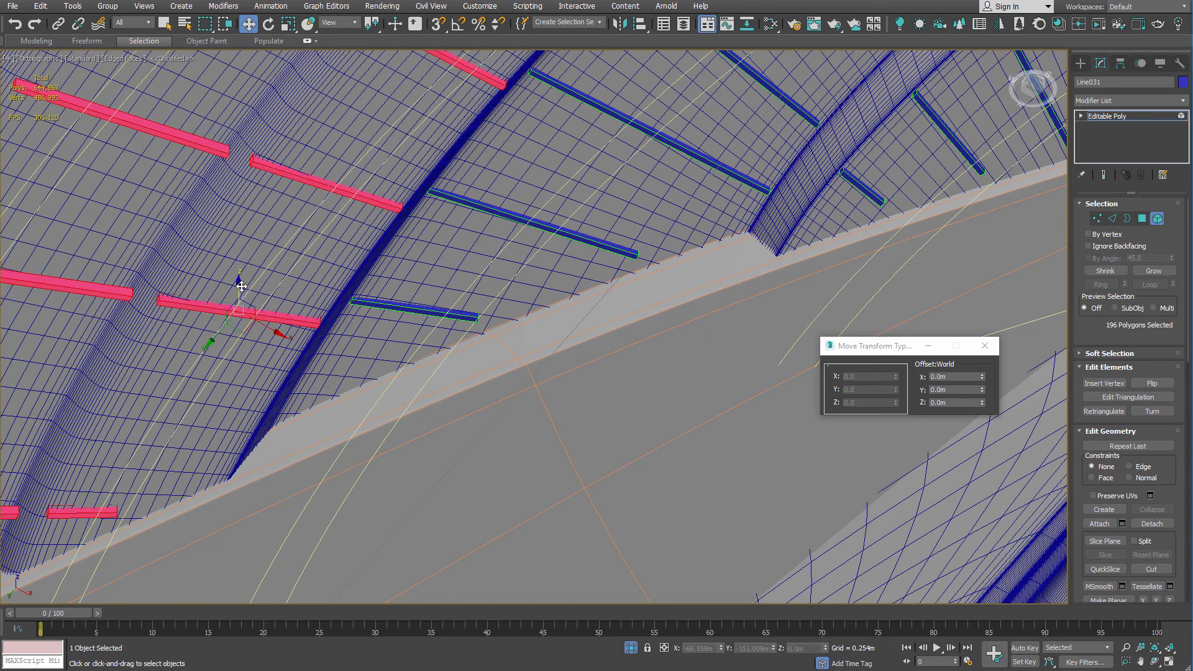
scroll(400, 182, up, 5)
scroll(282, 266, down, 4)
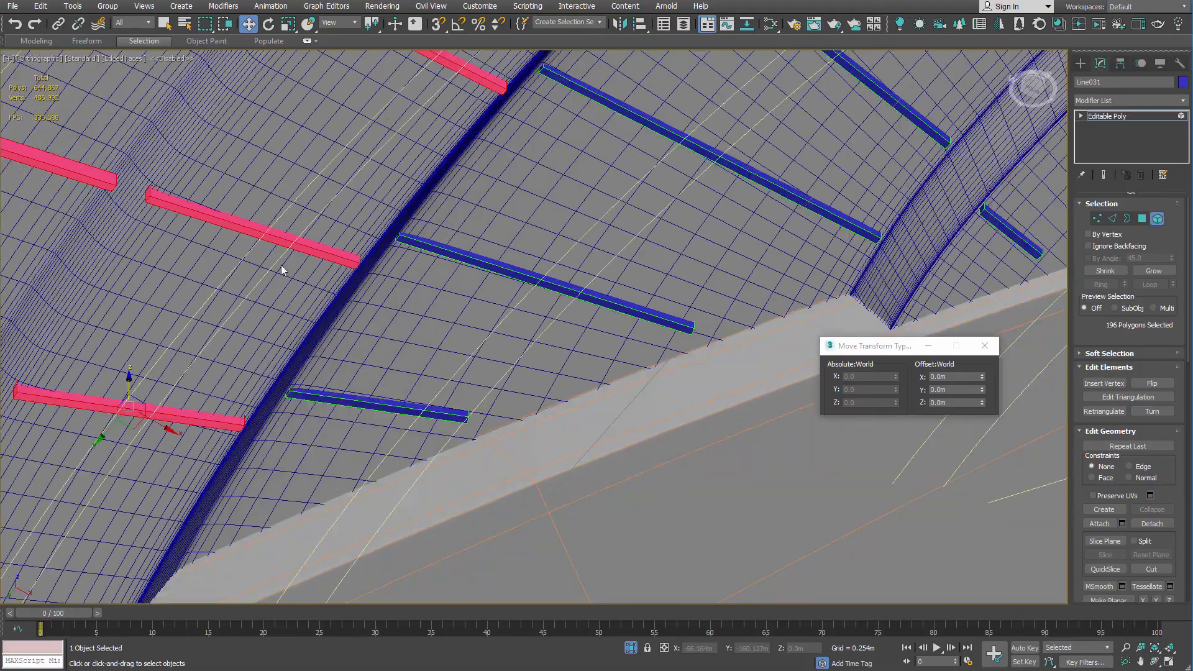
scroll(434, 317, up, 3)
scroll(376, 336, down, 8)
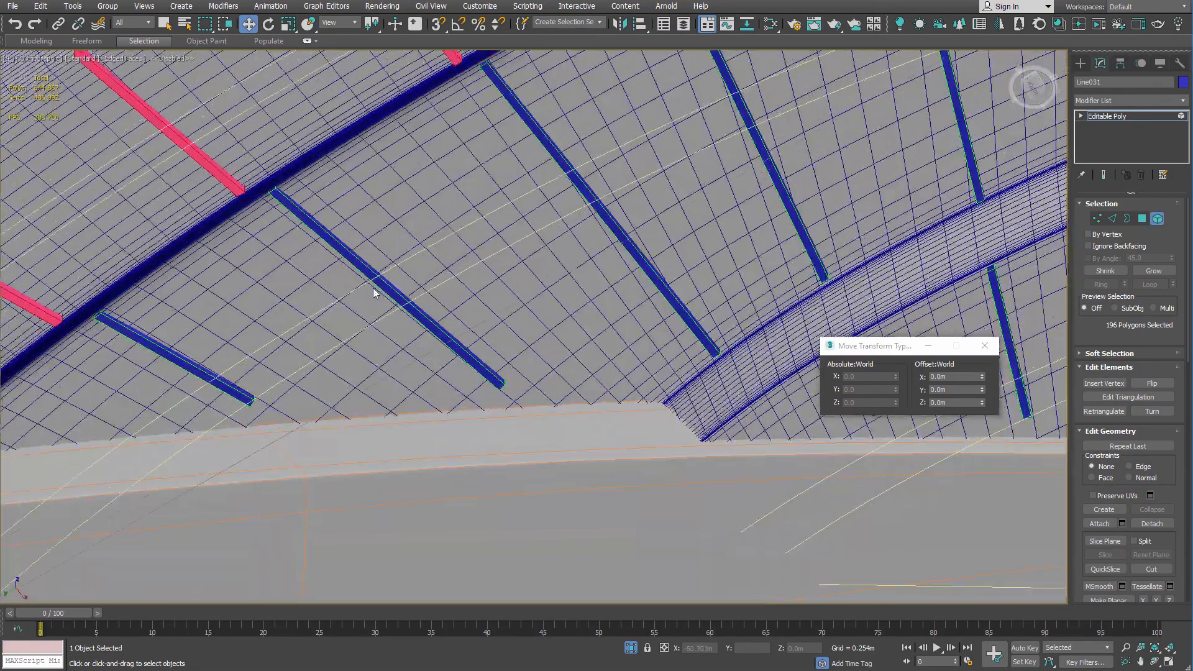
scroll(378, 251, down, 3)
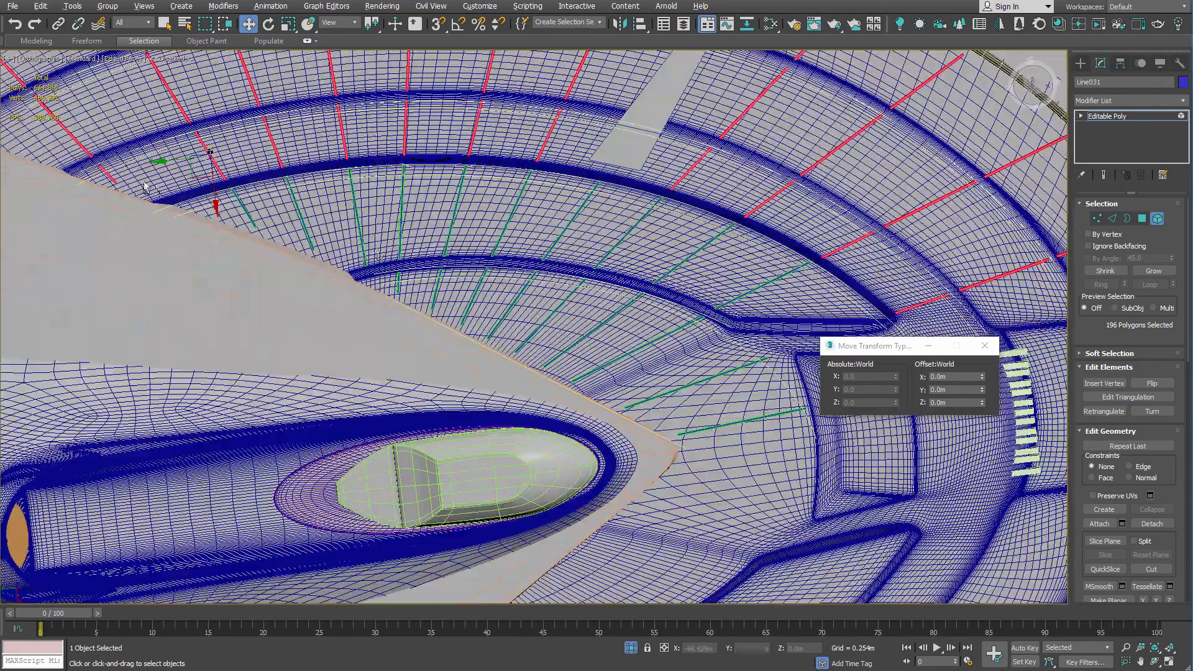
scroll(89, 185, up, 10)
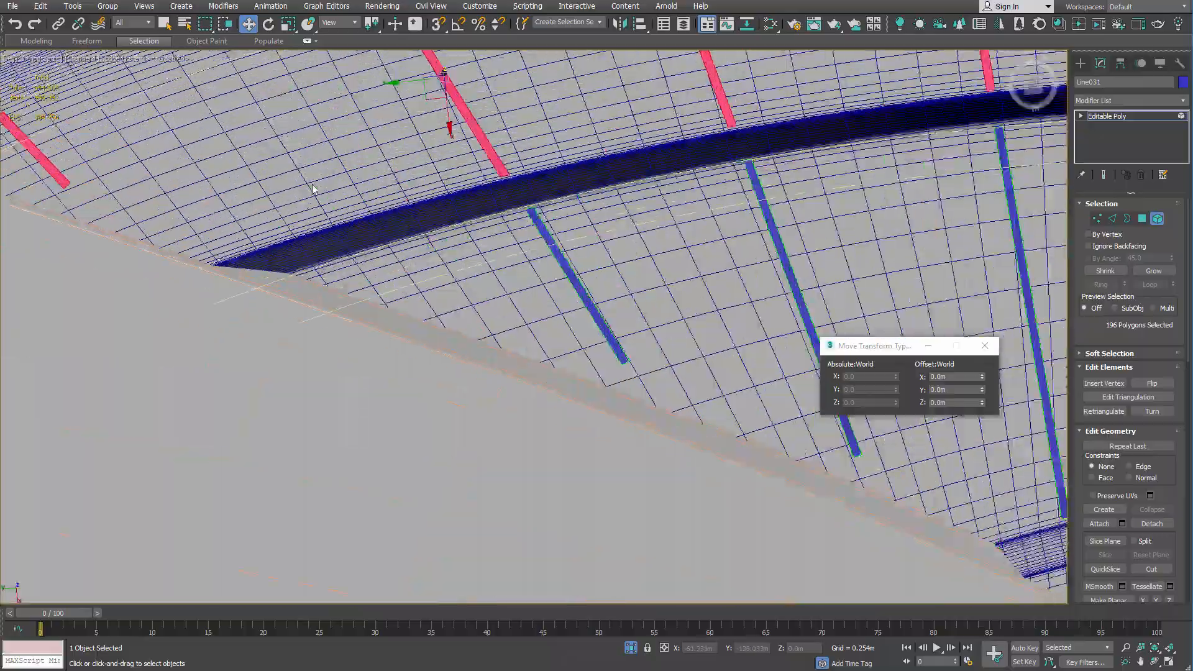
scroll(384, 418, down, 6)
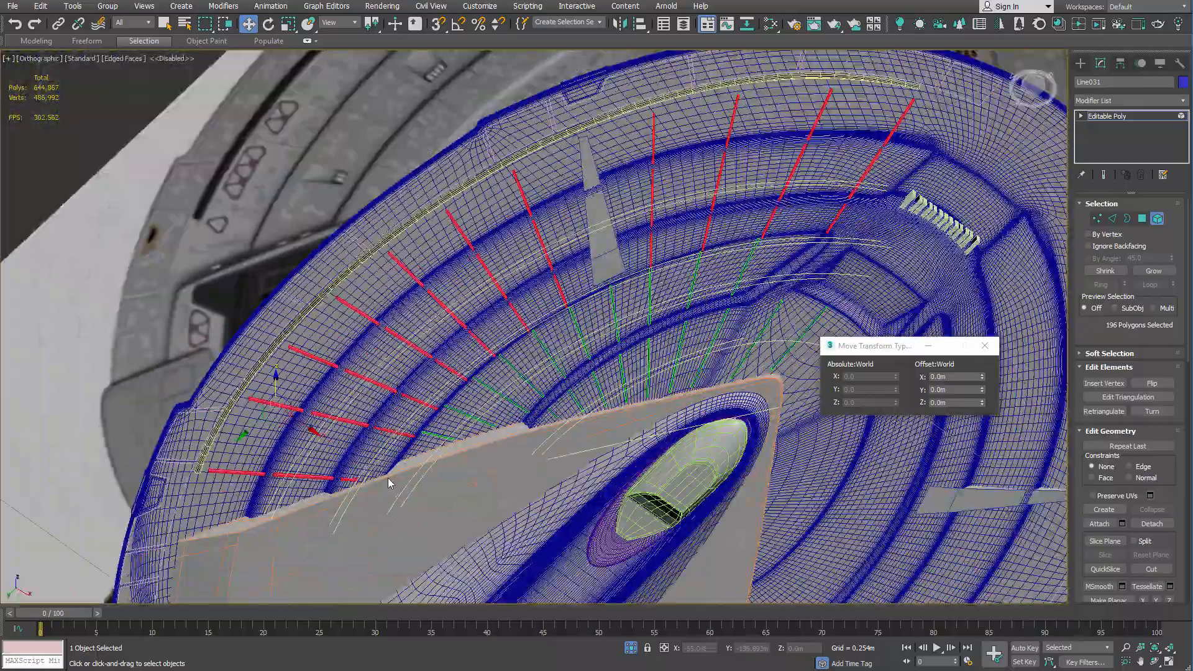
Deselect the third ring of strip segments from the centre, keeping only the two outer rings selected.
scroll(381, 480, up, 3)
scroll(381, 481, down, 4)
alt+middle_drag(381, 481, 244, 354)
click(251, 380)
scroll(244, 354, up, 3)
alt+drag(444, 408, 475, 419)
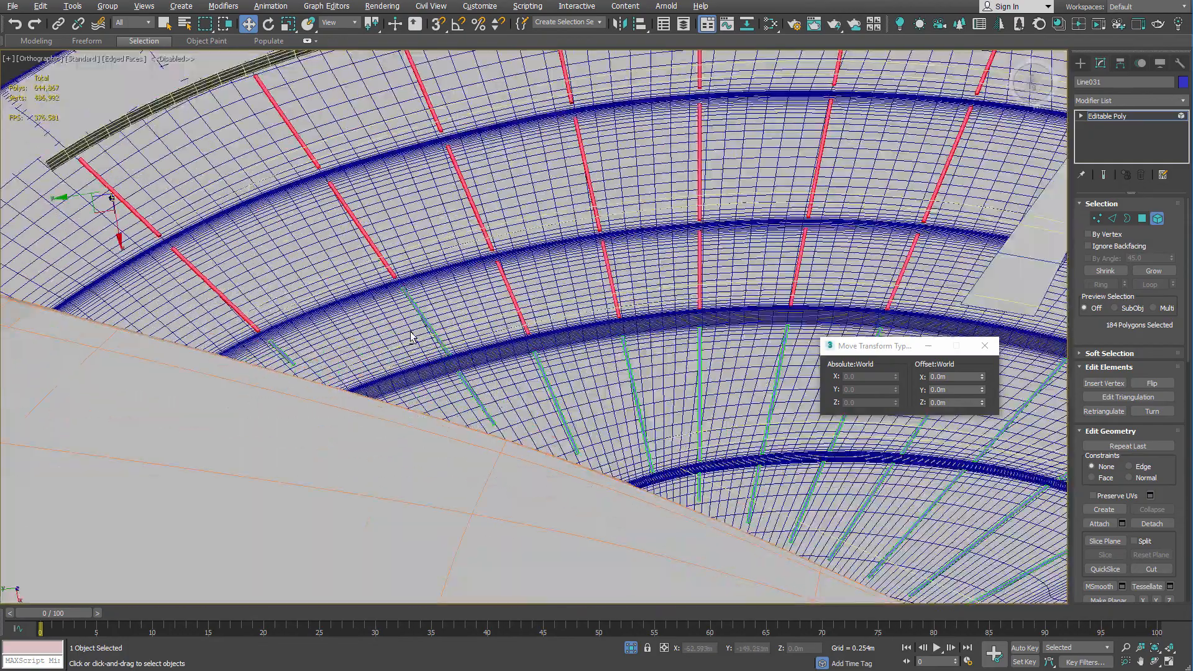
alt+drag(747, 384, 748, 384)
middle_drag(732, 320, 304, 337)
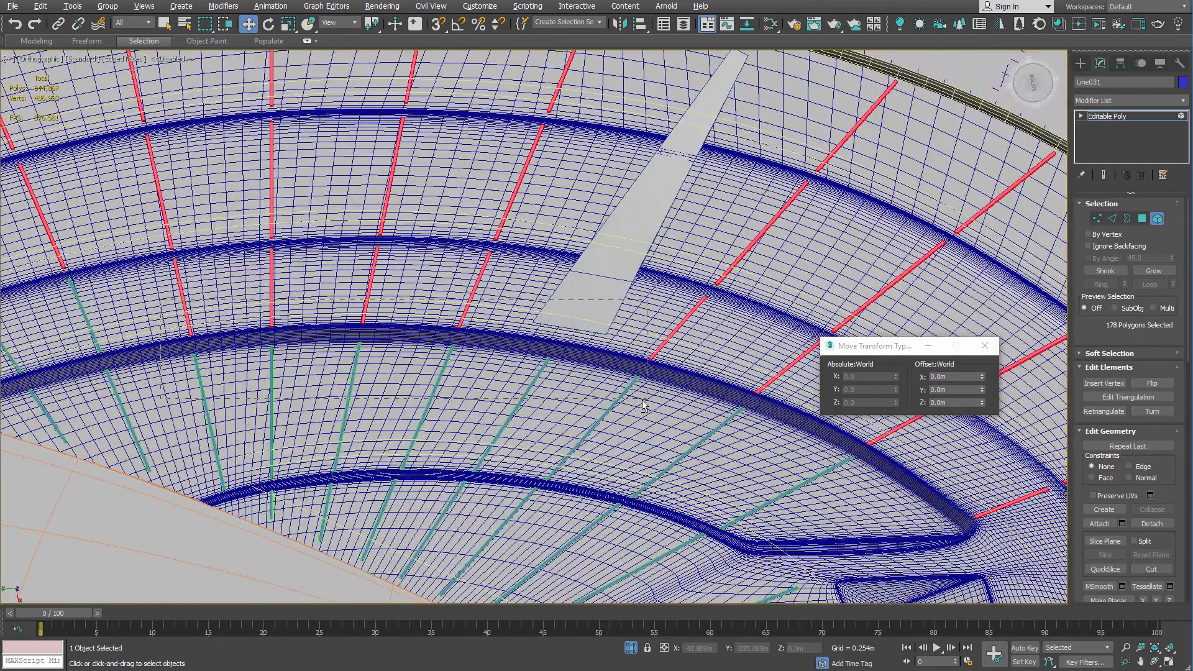
alt+drag(631, 410, 631, 410)
middle_drag(631, 410, 303, 274)
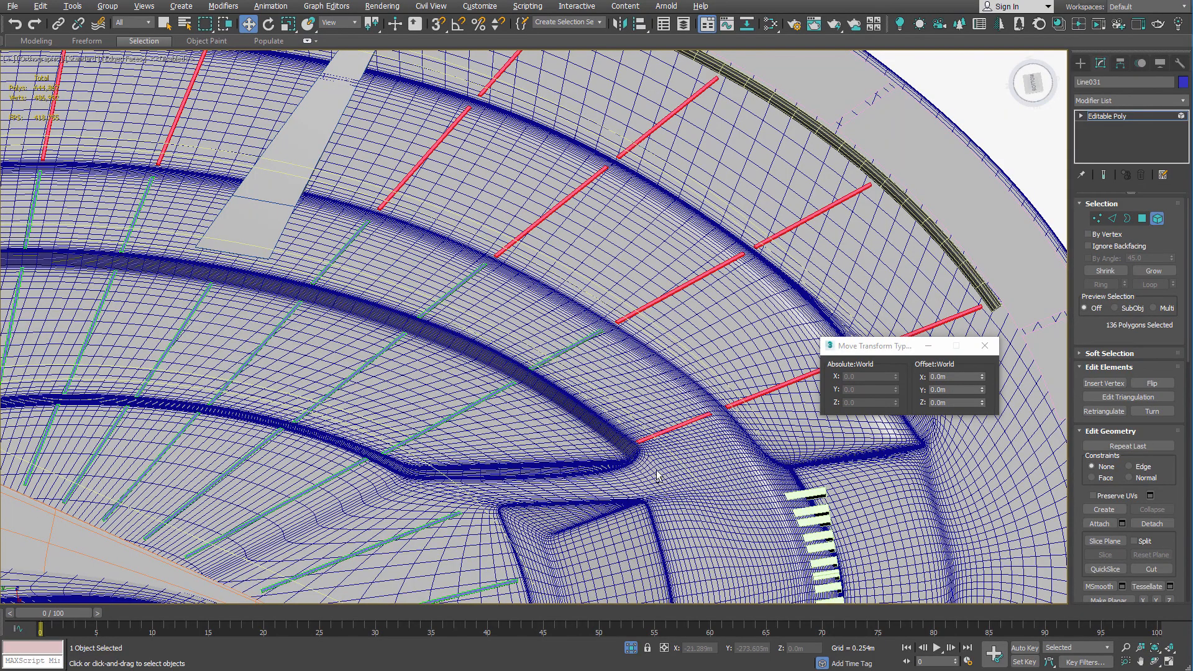
alt+drag(659, 476, 673, 422)
Move the two outer rings of strip segments up along Z by about 1.712 m to sit closer against the hull.
scroll(540, 445, down, 5)
alt+middle_drag(541, 445, 448, 404)
scroll(287, 464, up, 4)
alt+middle_drag(288, 464, 294, 490)
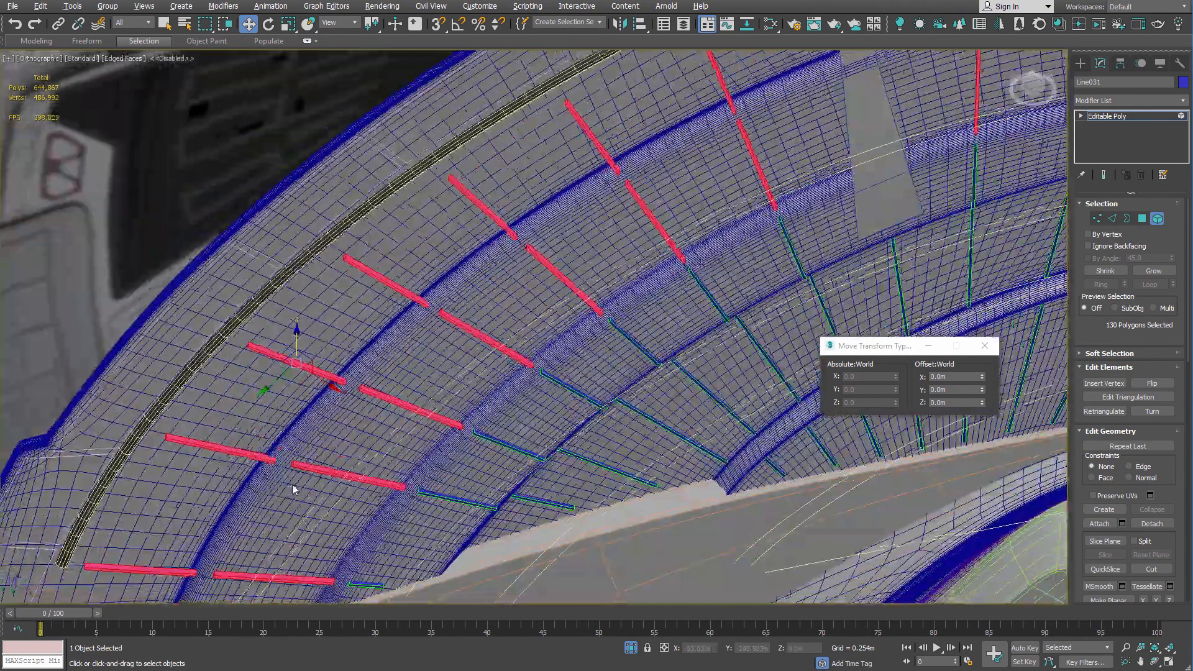
middle_drag(339, 375, 323, 304)
scroll(332, 323, up, 5)
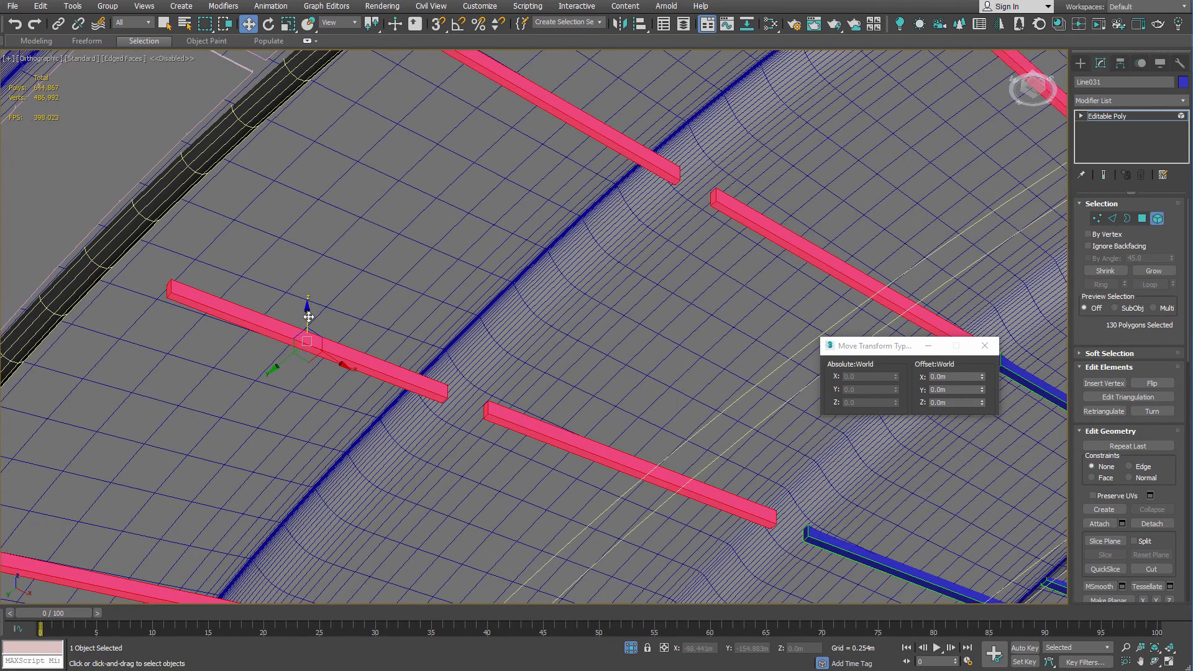
drag(309, 317, 307, 291)
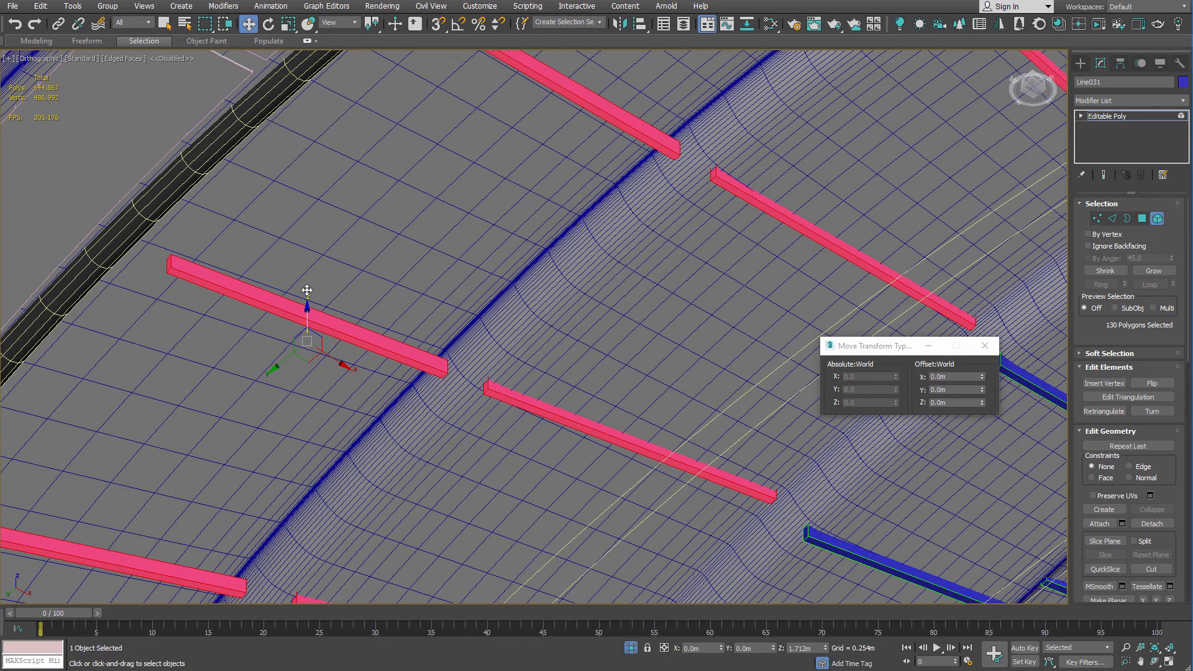
Deselect the fourth ring of strip segments from the centre, keeping only the outermost ring selected.
scroll(313, 290, down, 3)
alt+middle_drag(341, 288, 283, 329)
scroll(267, 255, down, 4)
middle_drag(264, 242, 323, 408)
scroll(304, 384, up, 3)
alt+drag(217, 307, 499, 398)
alt+middle_drag(599, 408, 369, 320)
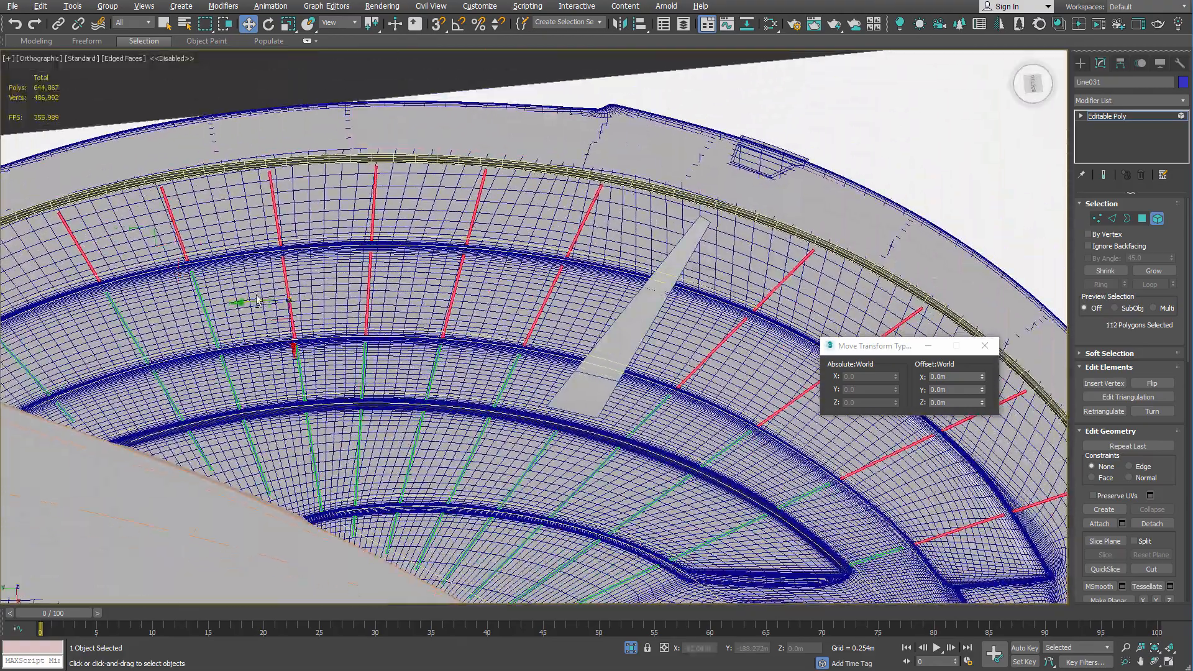
alt+drag(609, 445, 610, 445)
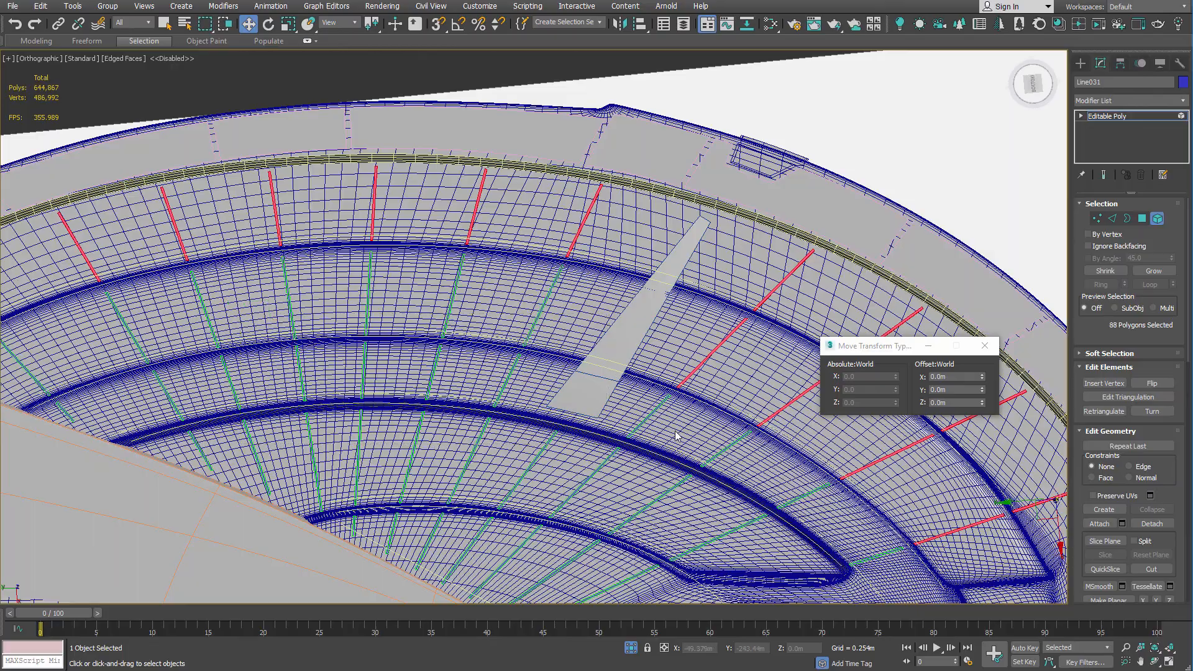
middle_drag(676, 432, 322, 236)
alt+drag(322, 240, 553, 350)
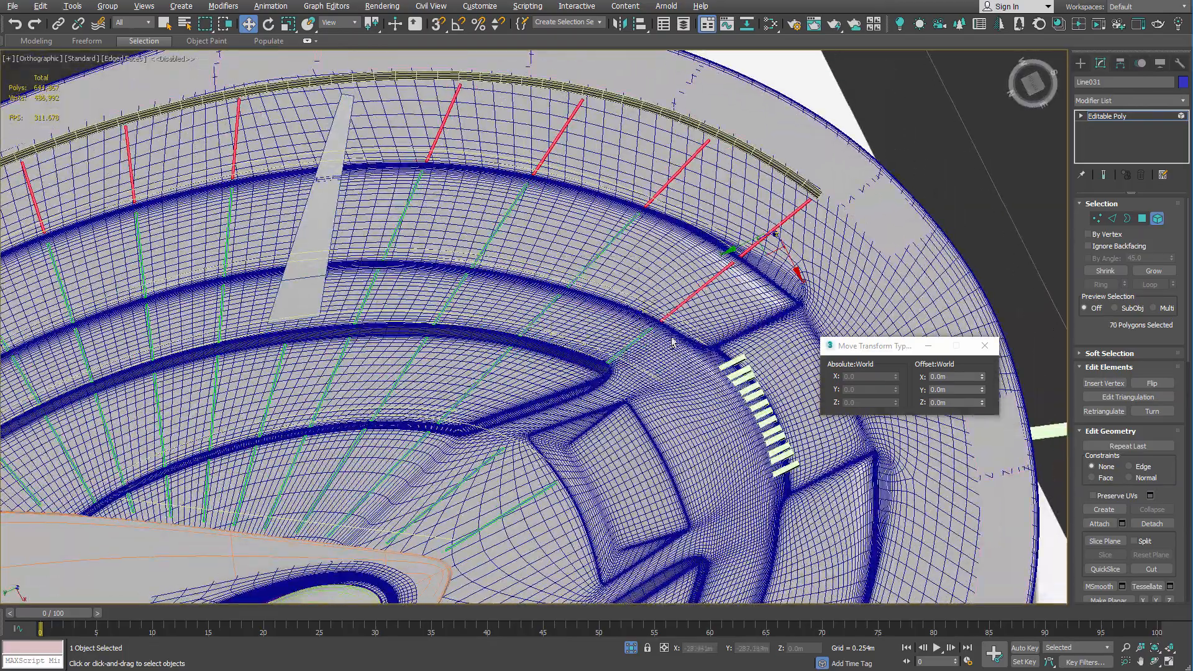
Move the outermost ring of strip segments up along Z to seat it against the hull beside the rim tube.
alt+middle_drag(647, 305, 600, 505)
scroll(679, 422, up, 8)
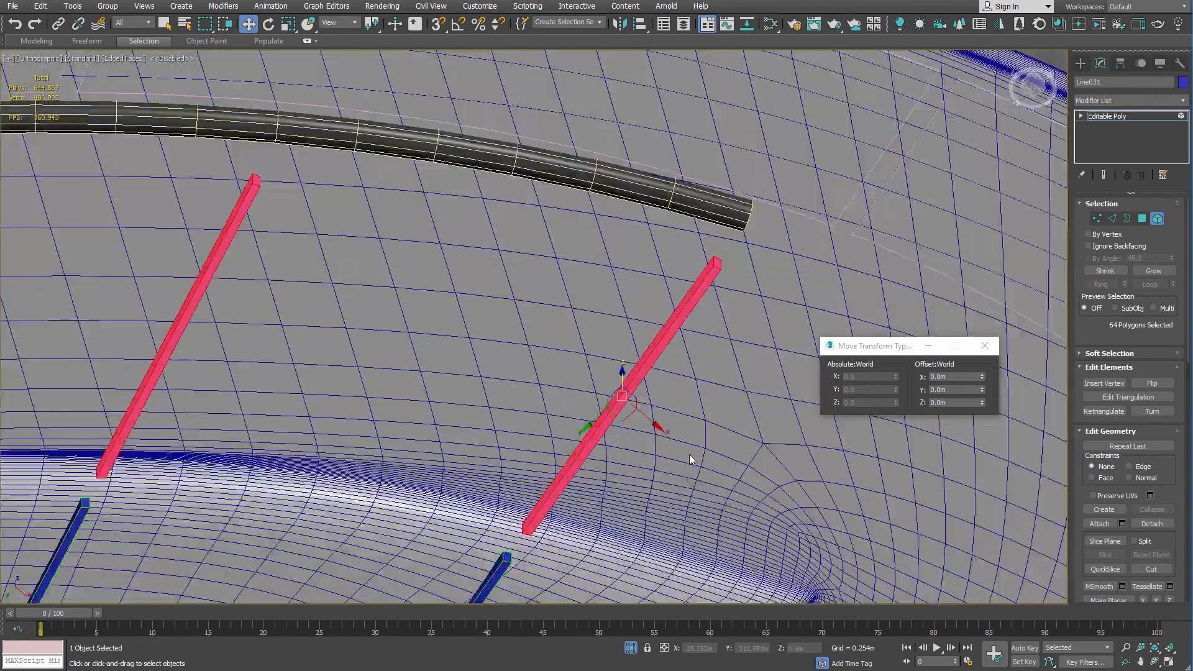
alt+middle_drag(652, 294, 685, 362)
middle_drag(686, 362, 586, 418)
scroll(586, 418, up, 3)
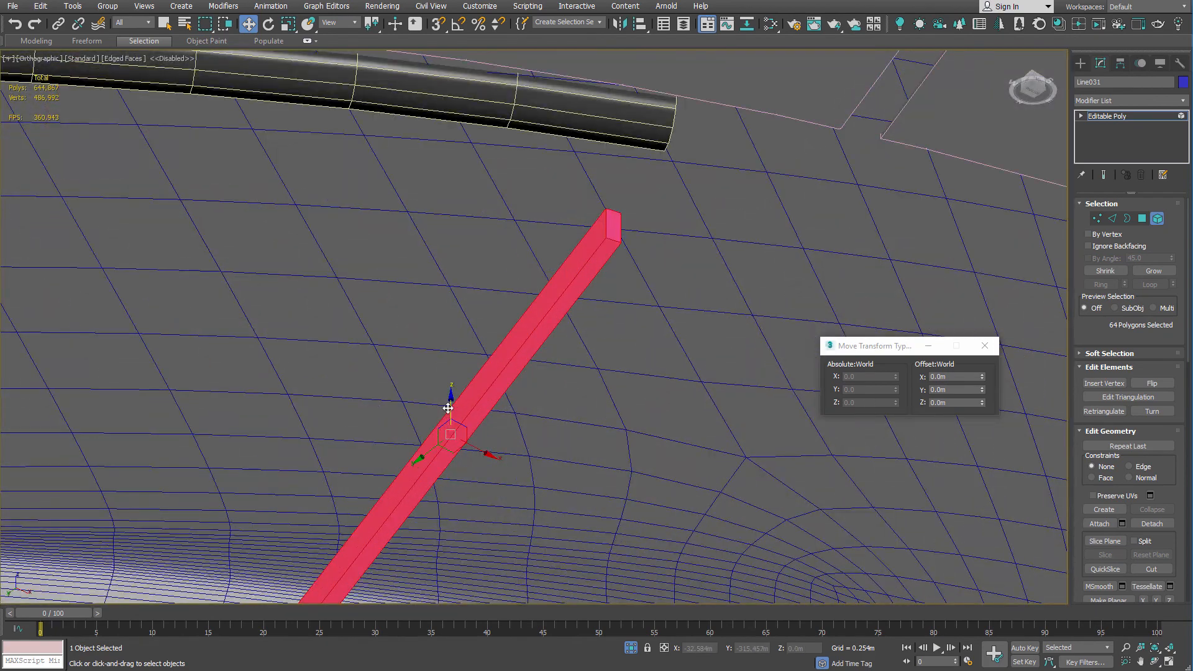
drag(448, 408, 461, 366)
Leave element editing, check the seated strips across the saucer underside, and close the Move Transform Type-In dialog.
scroll(440, 387, down, 5)
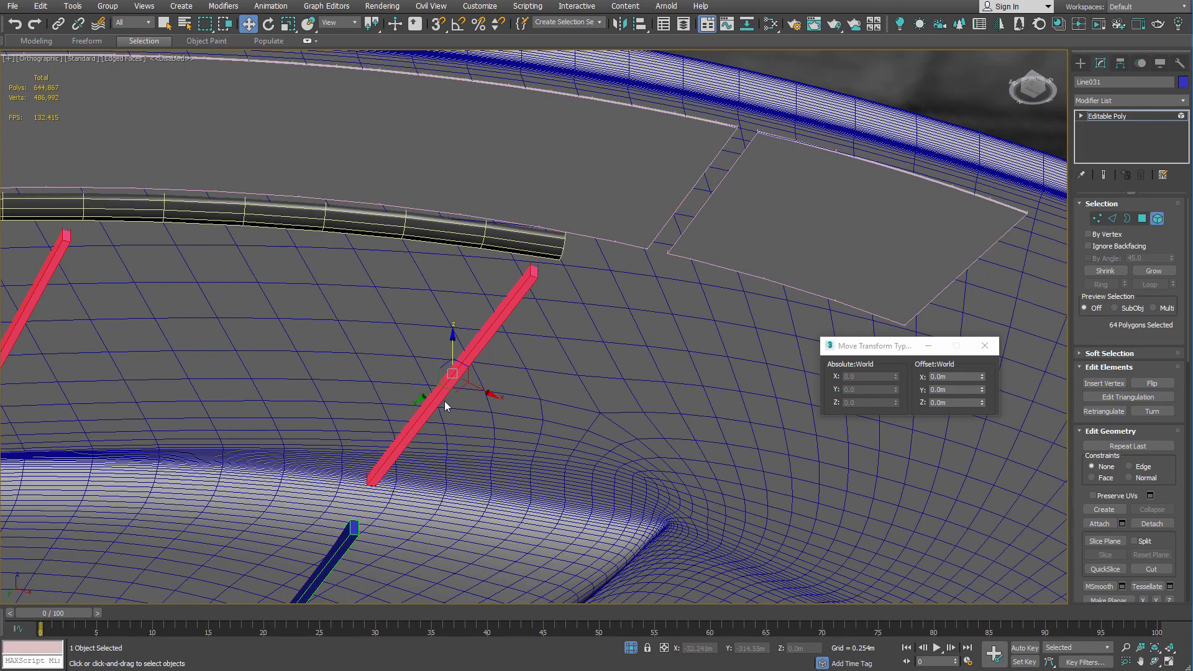
key(4)
scroll(461, 399, down, 2)
key(4)
scroll(458, 404, down, 4)
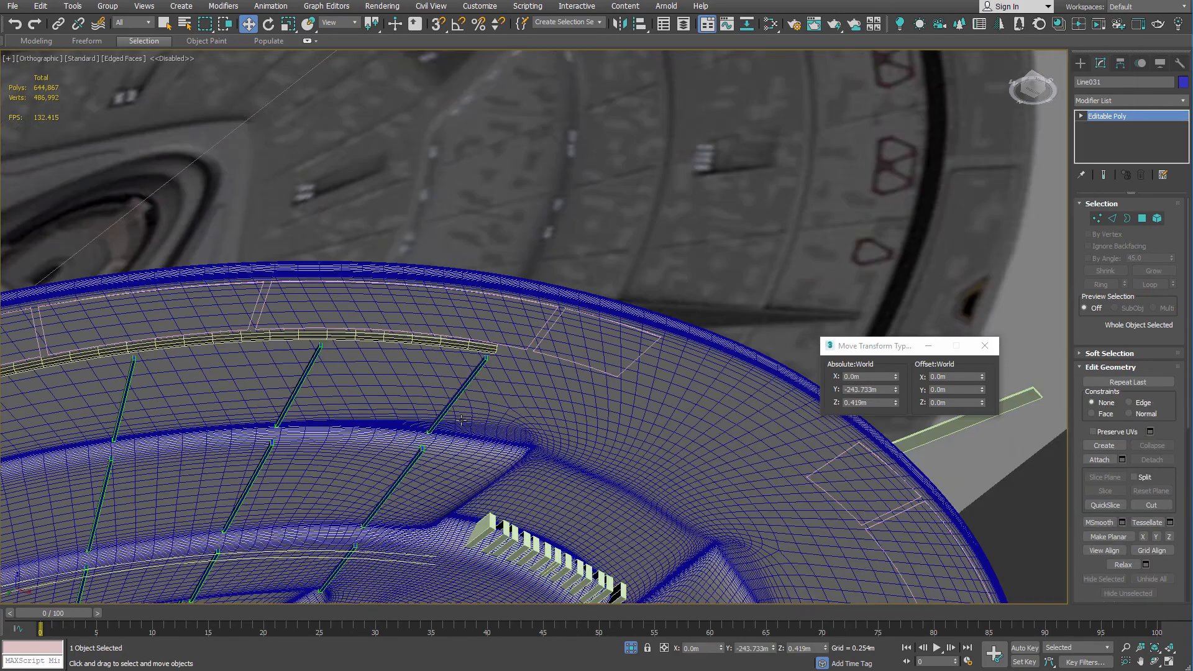
alt+middle_drag(459, 404, 523, 342)
middle_drag(523, 342, 623, 228)
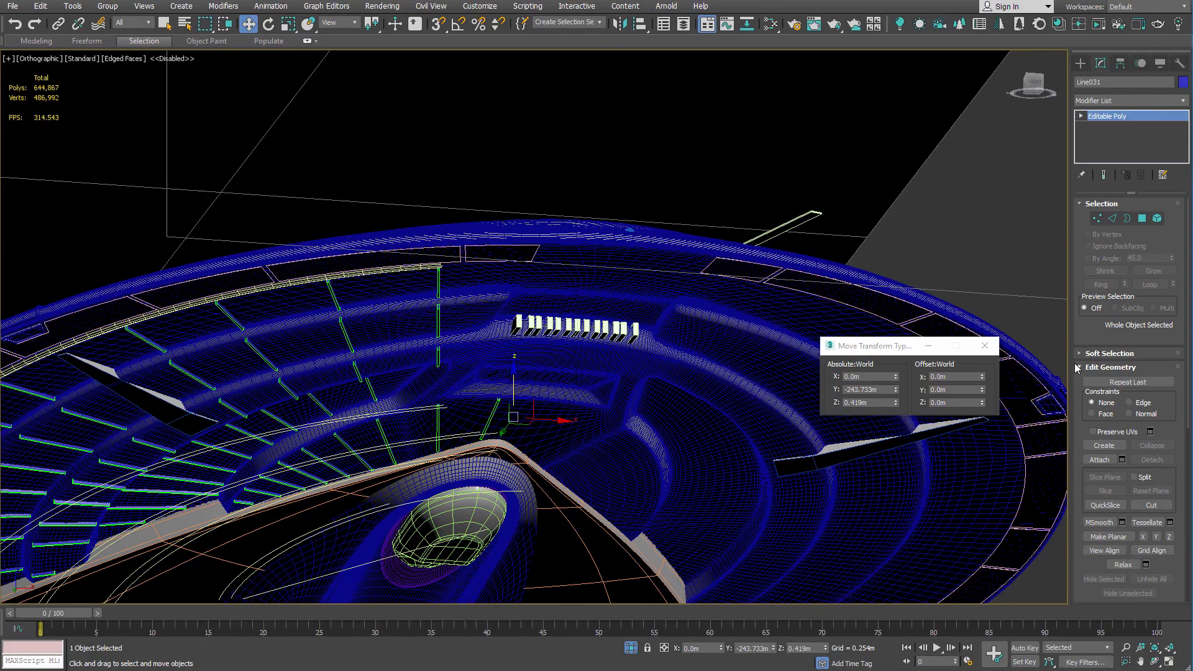
click(986, 345)
Assign the existing CoronaMtl named "model" to the selected radial strip segments and close the material editor.
scroll(470, 335, up, 10)
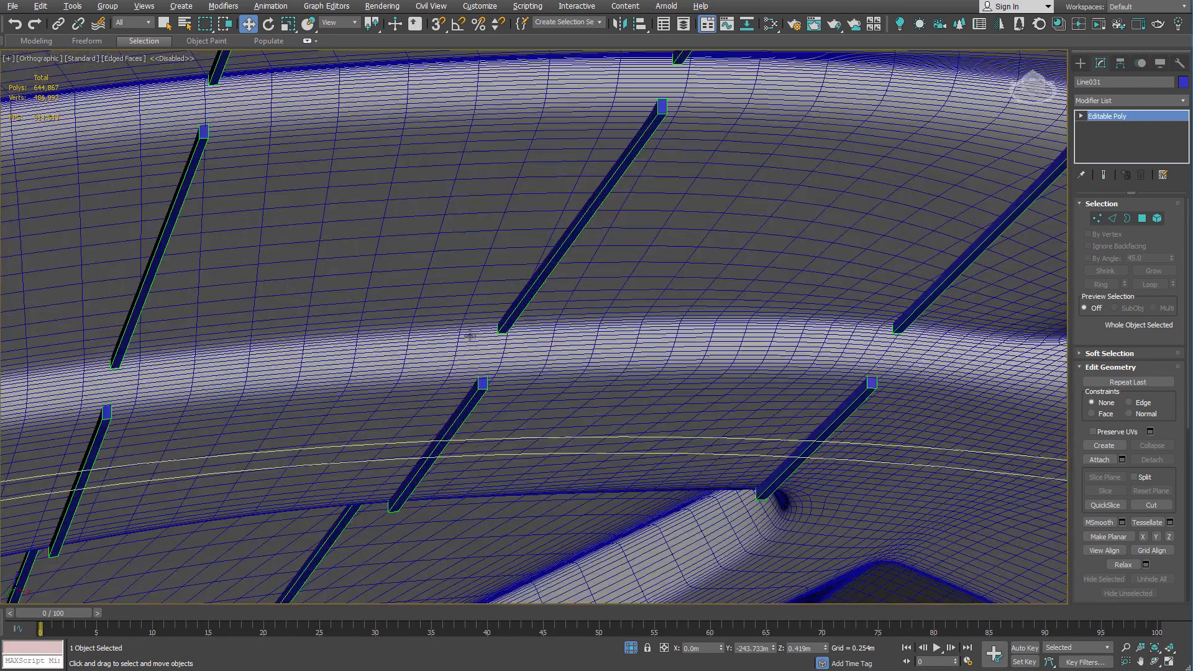
key(m)
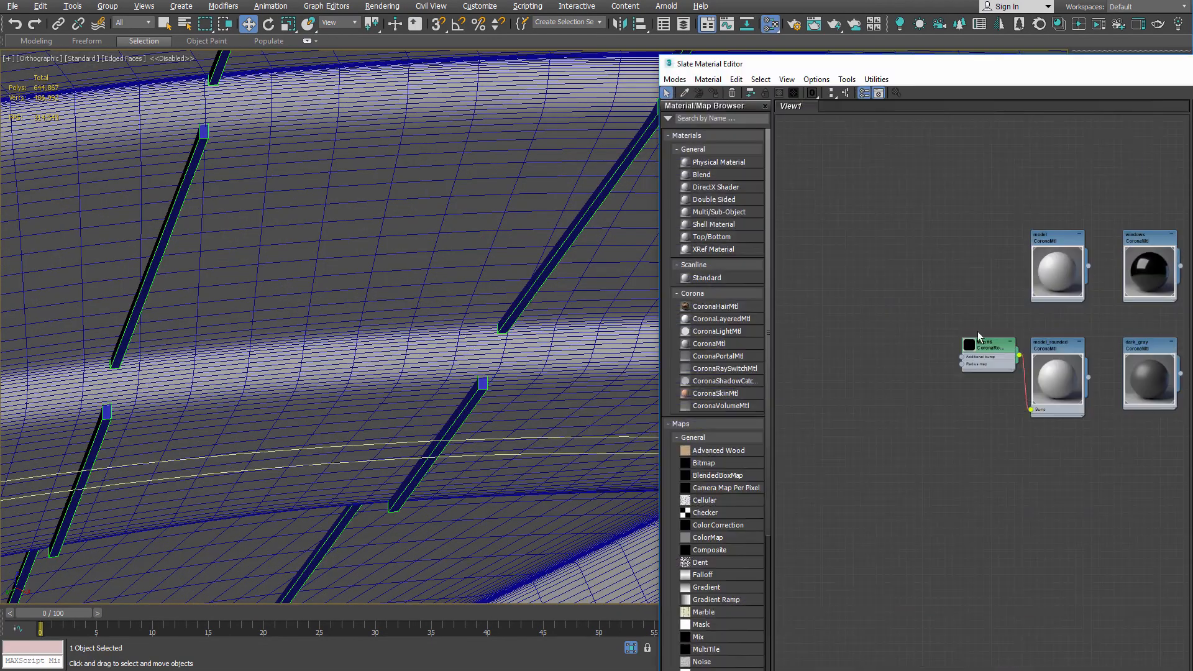
right_click(1049, 238)
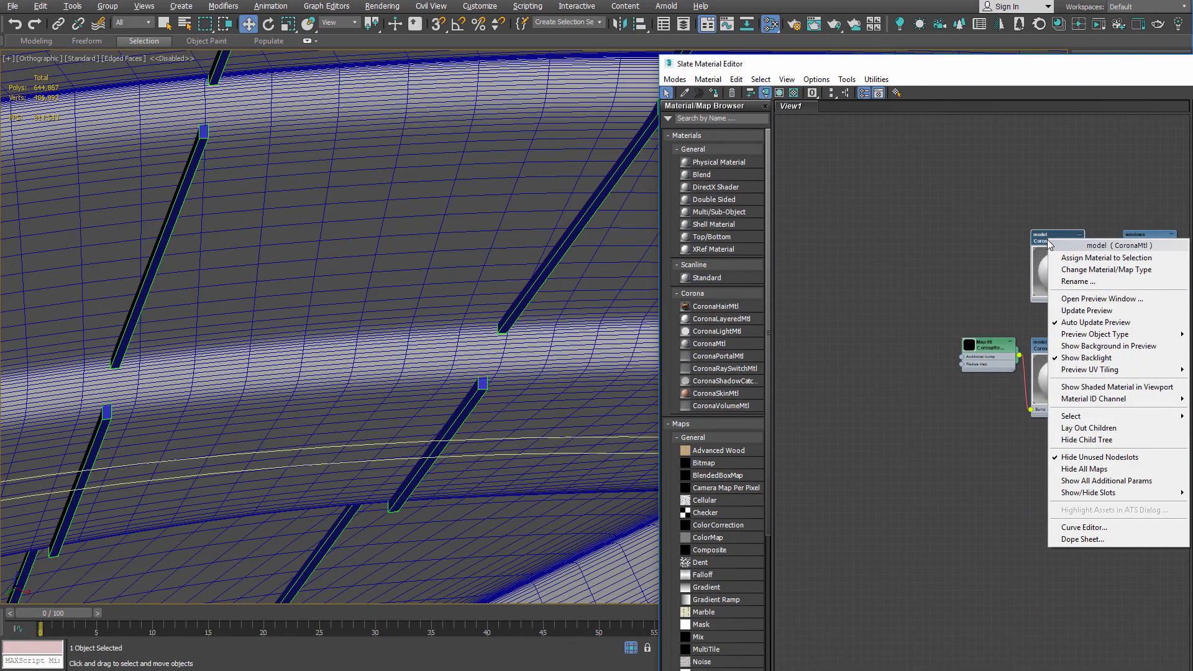
click(1116, 258)
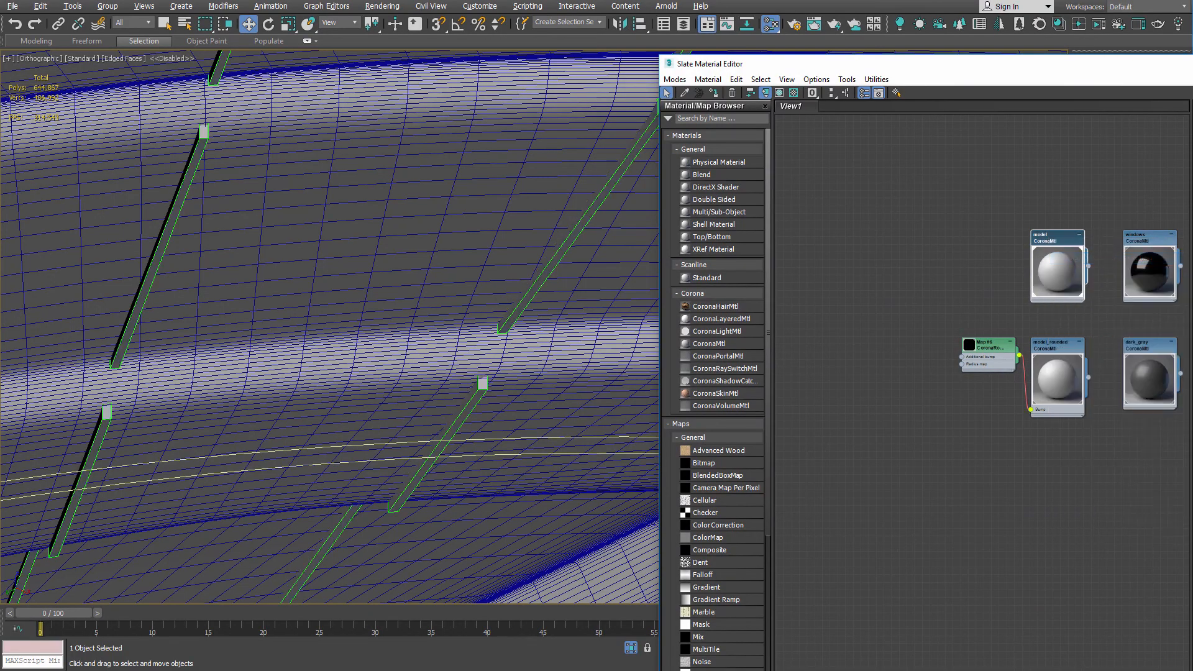
key(m)
Add a Symmetry modifier to the strip segments, mirroring them across the X axis with Flip enabled.
scroll(690, 208, down, 5)
alt+middle_drag(690, 208, 642, 213)
click(1125, 100)
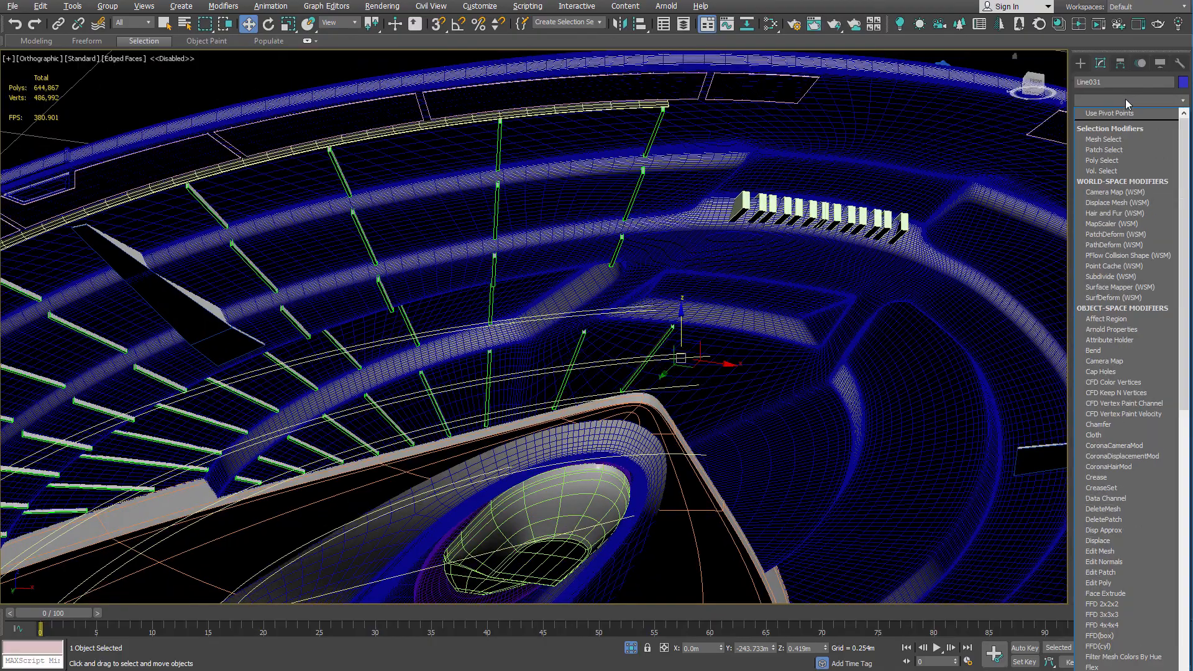
text(sy)
key(Return)
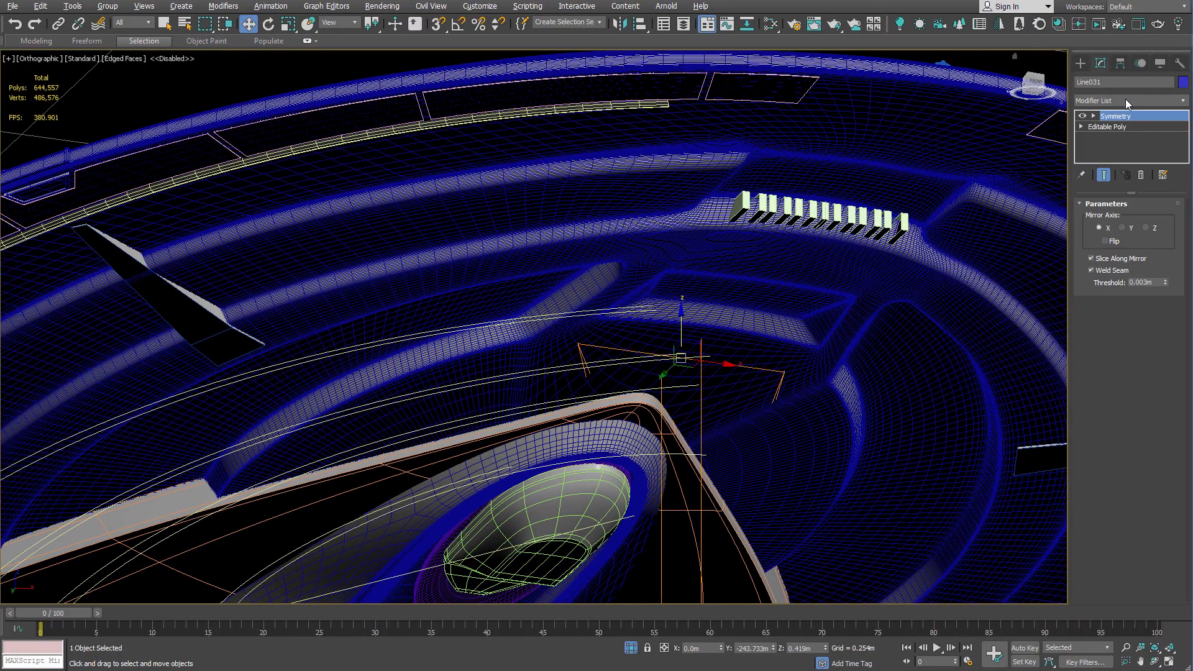
alt+middle_drag(608, 230, 786, 246)
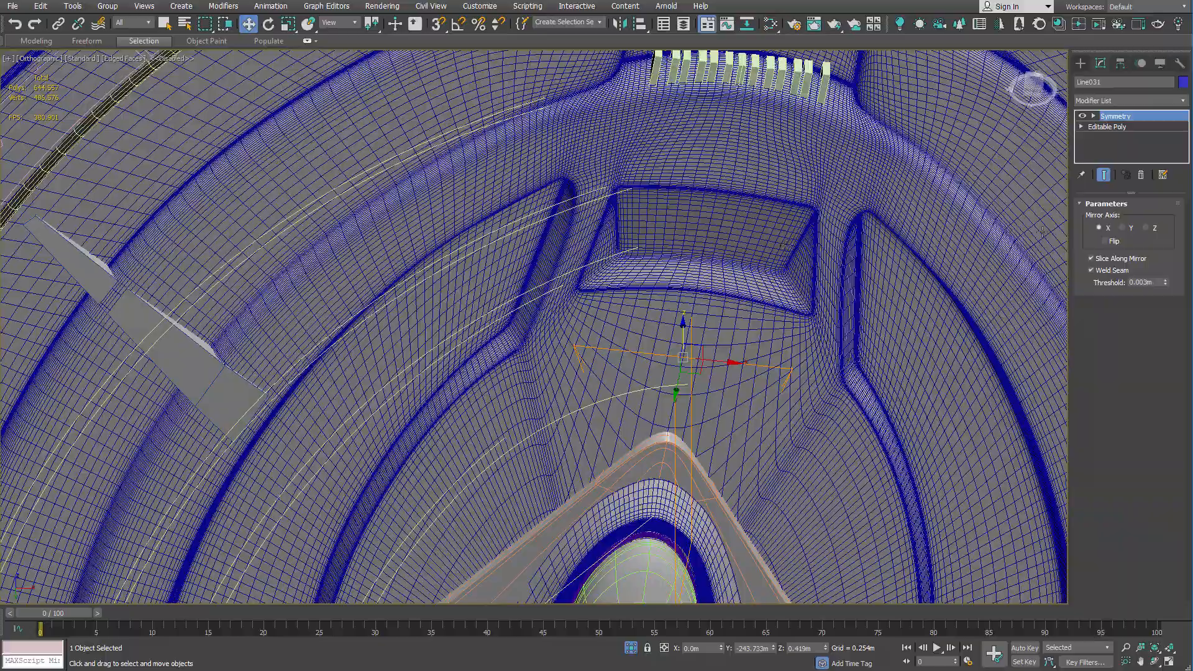
alt+middle_drag(909, 274, 860, 279)
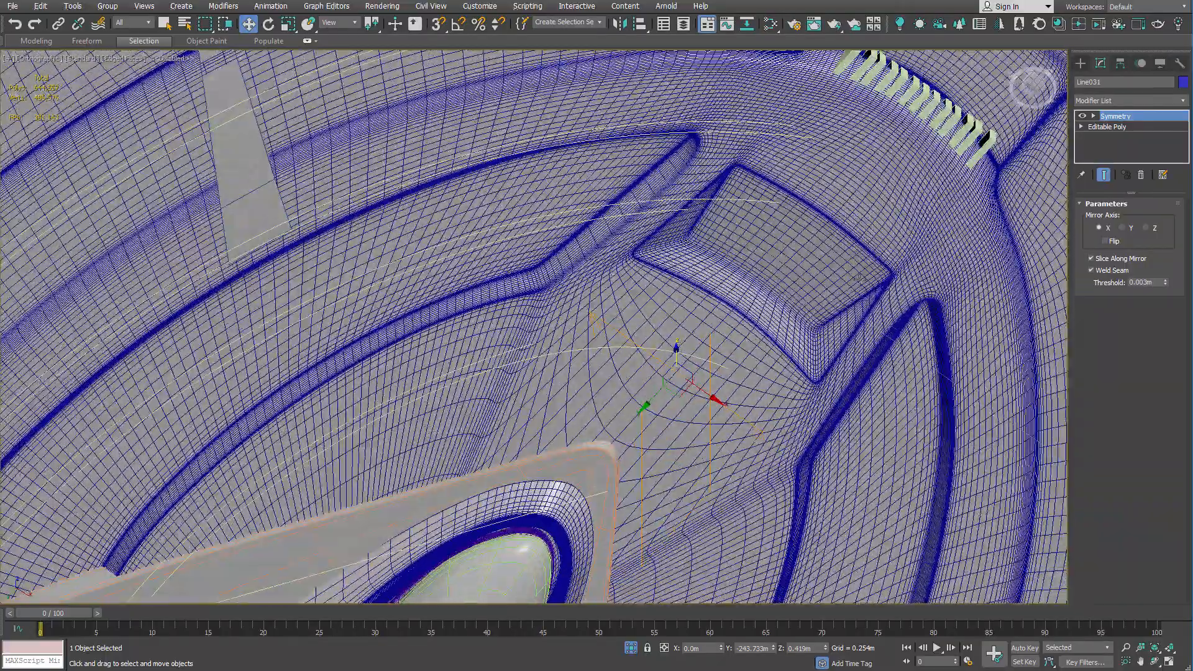
click(1106, 241)
alt+middle_drag(911, 232, 788, 278)
Examine the mirrored strips across the saucer underside in a perspective view with the wireframe edges hidden.
key(p)
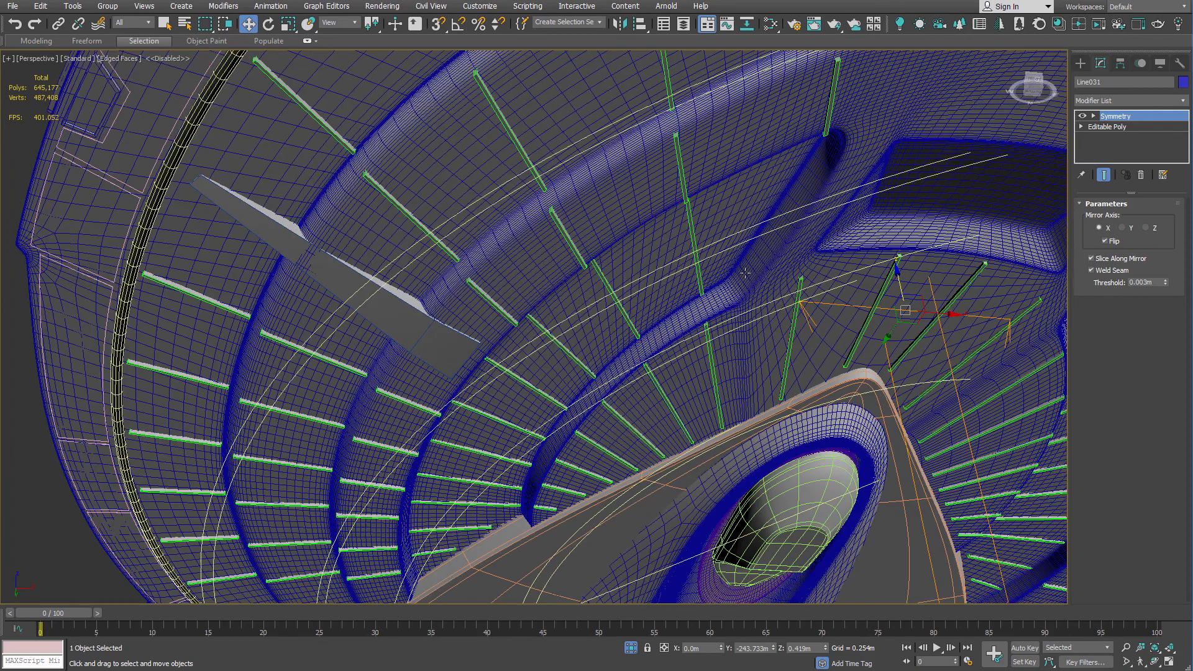
scroll(644, 253, down, 10)
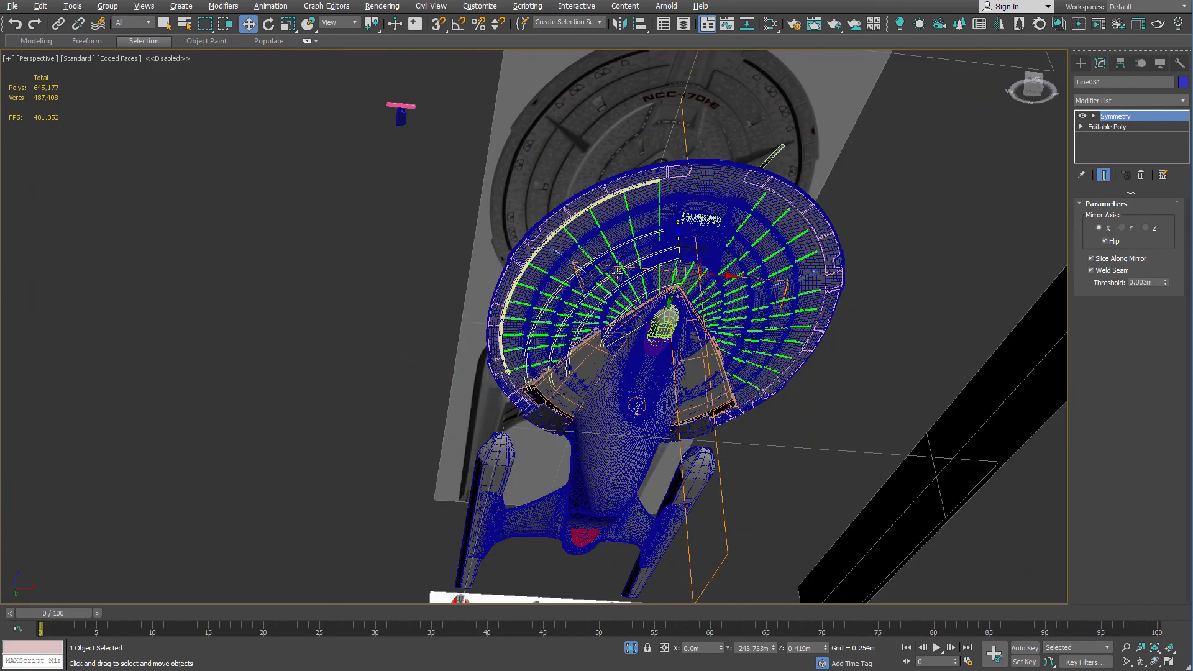
alt+middle_drag(617, 273, 668, 282)
scroll(668, 282, up, 5)
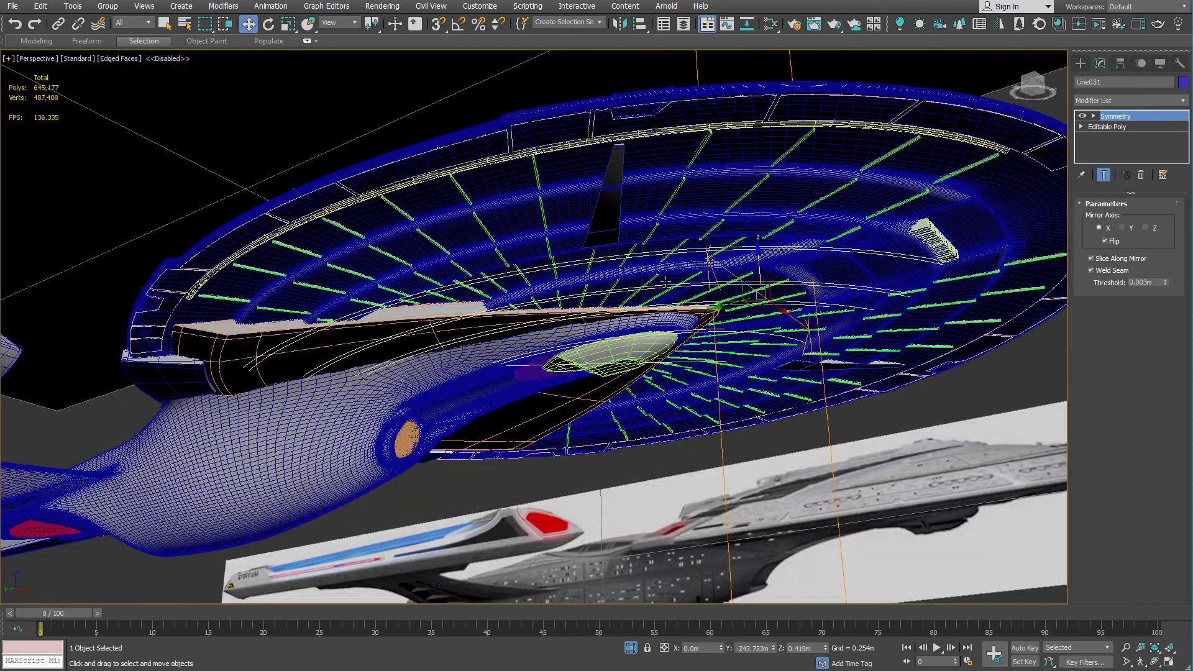
key(F4)
scroll(665, 283, up, 8)
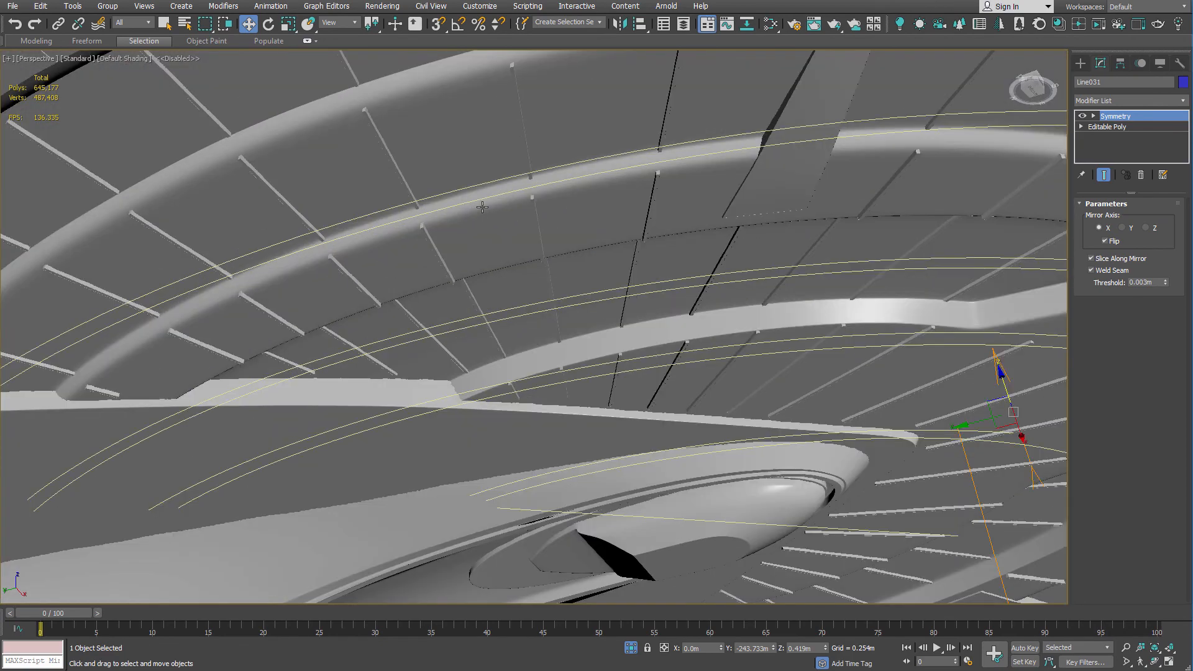
Show the render preview beside the perspective view and examine how the strips look across the saucer underside.
key(alt+w)
click(361, 228)
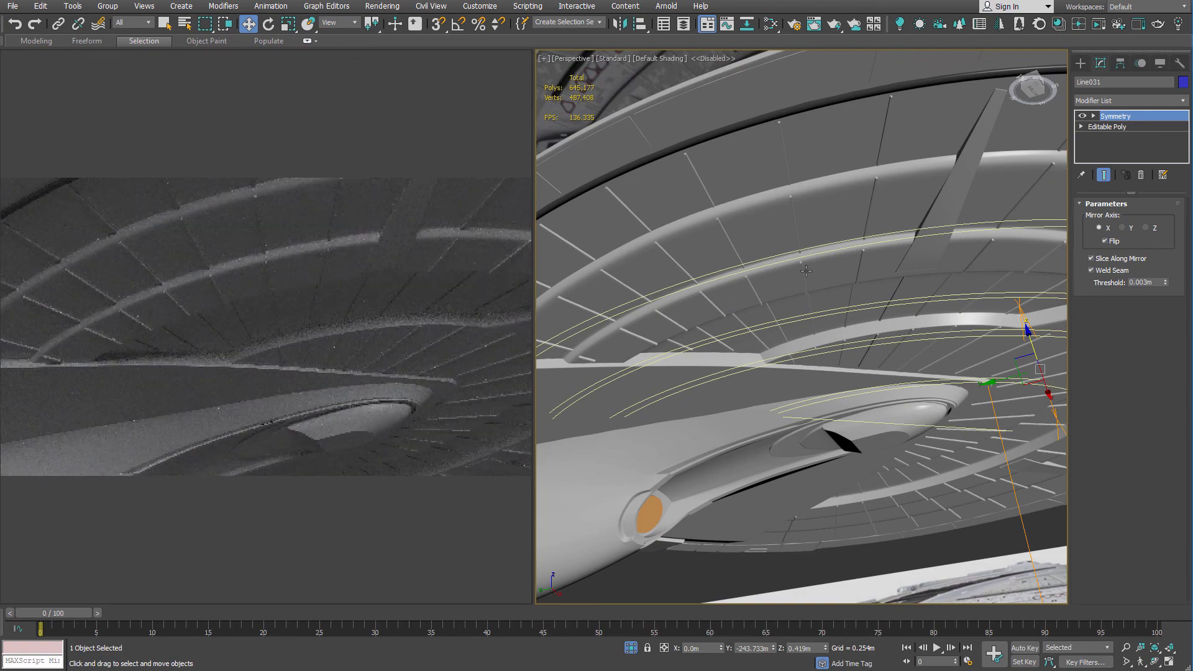
alt+middle_drag(802, 279, 635, 311)
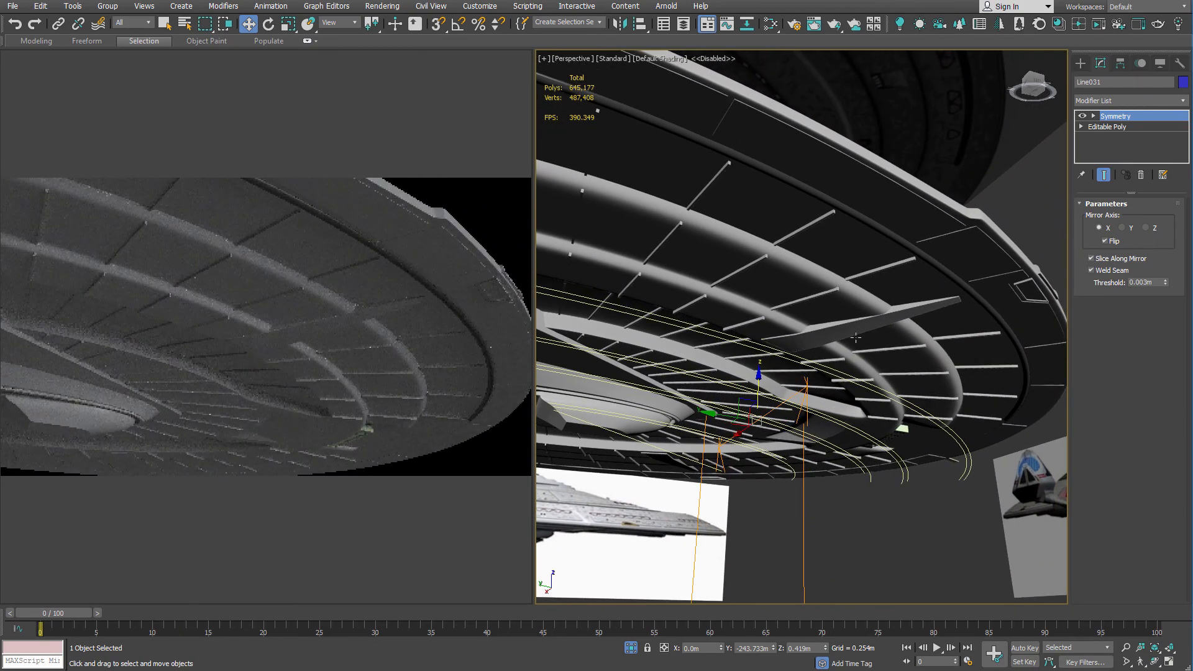
scroll(856, 338, up, 2)
scroll(881, 343, down, 3)
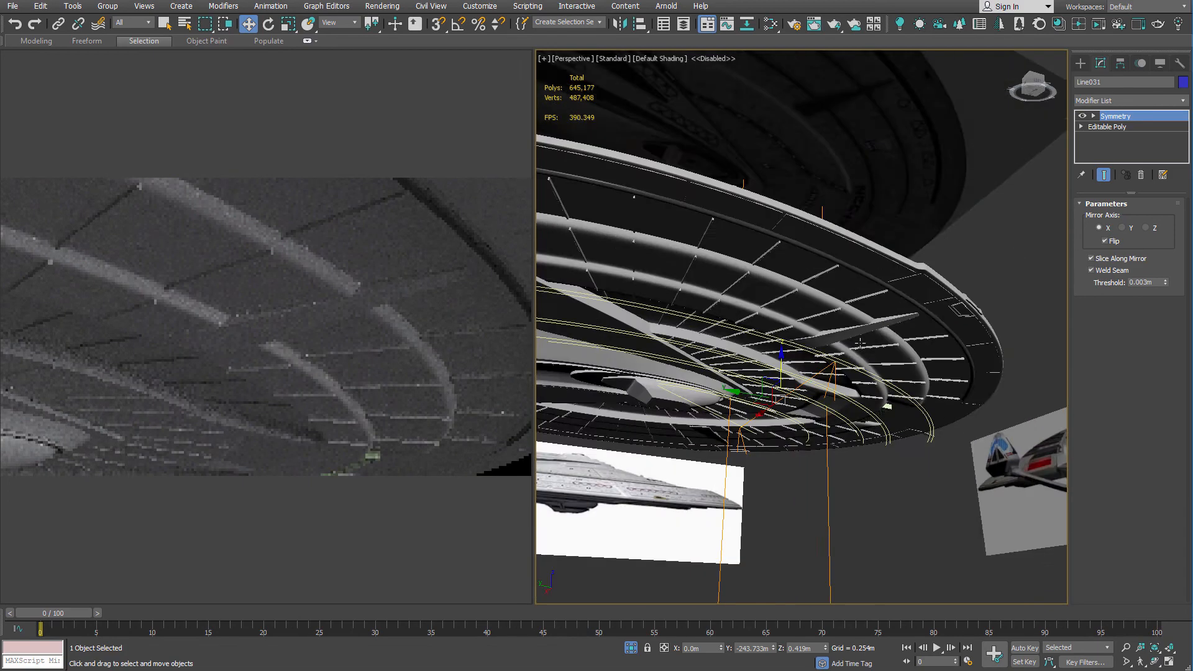
alt+middle_drag(881, 344, 787, 332)
scroll(787, 333, up, 3)
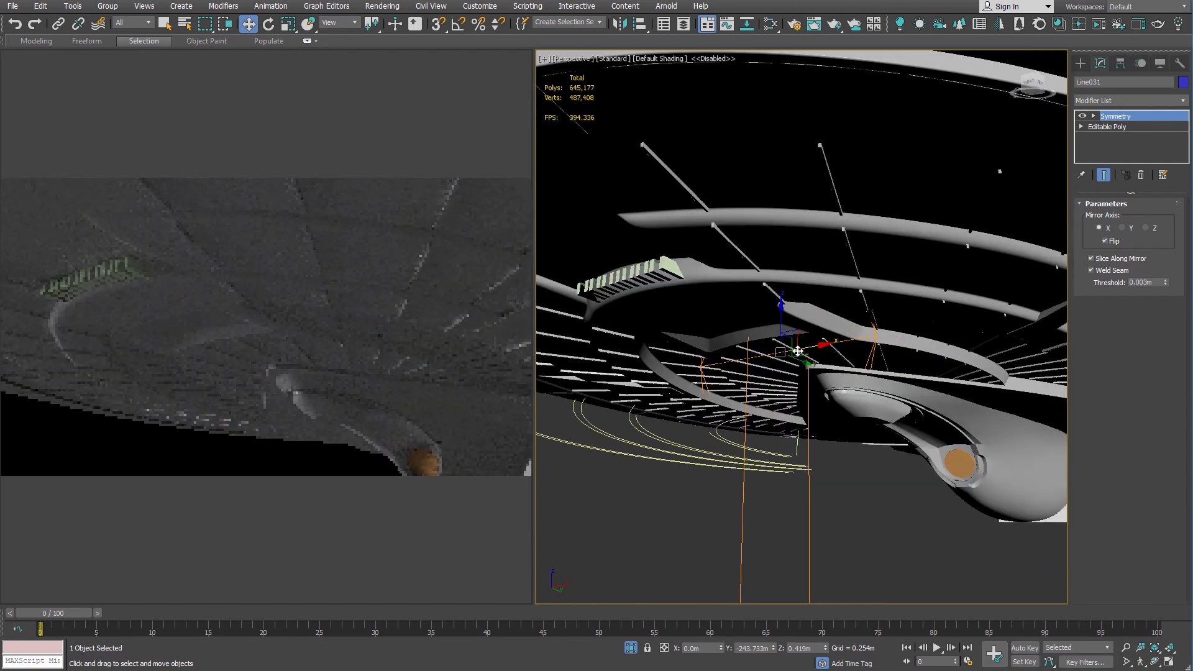
alt+middle_drag(793, 346, 844, 291)
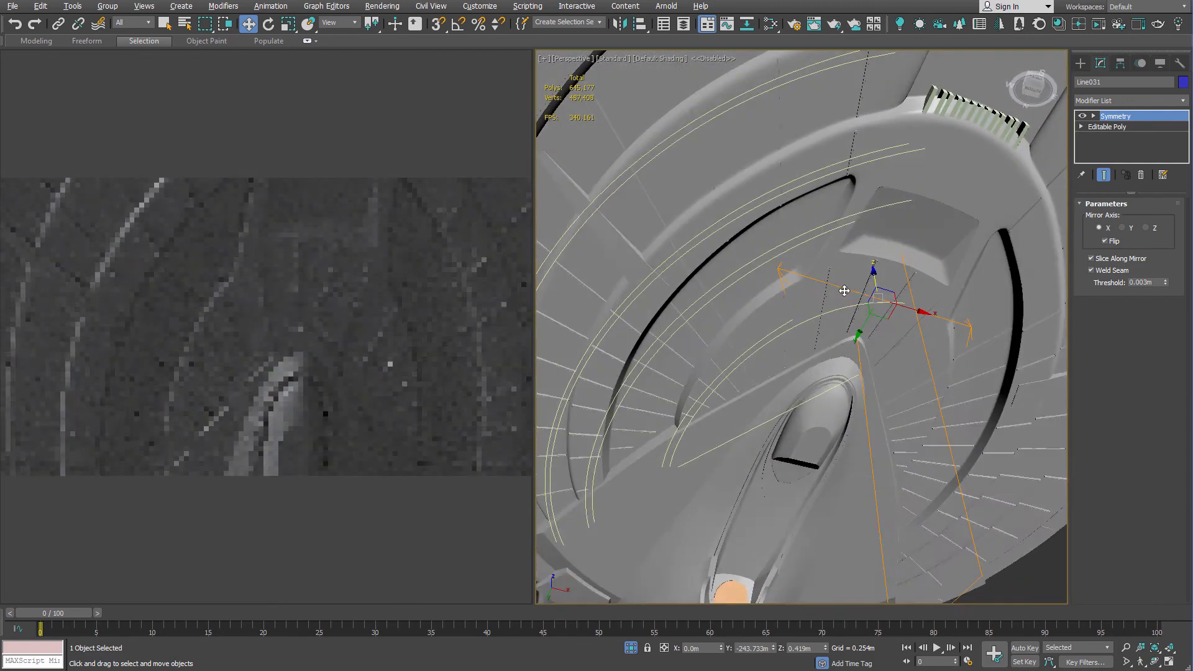
scroll(844, 290, up, 3)
Turn edged faces back on and compare the strips around the inner saucer rings with the render preview.
key(F4)
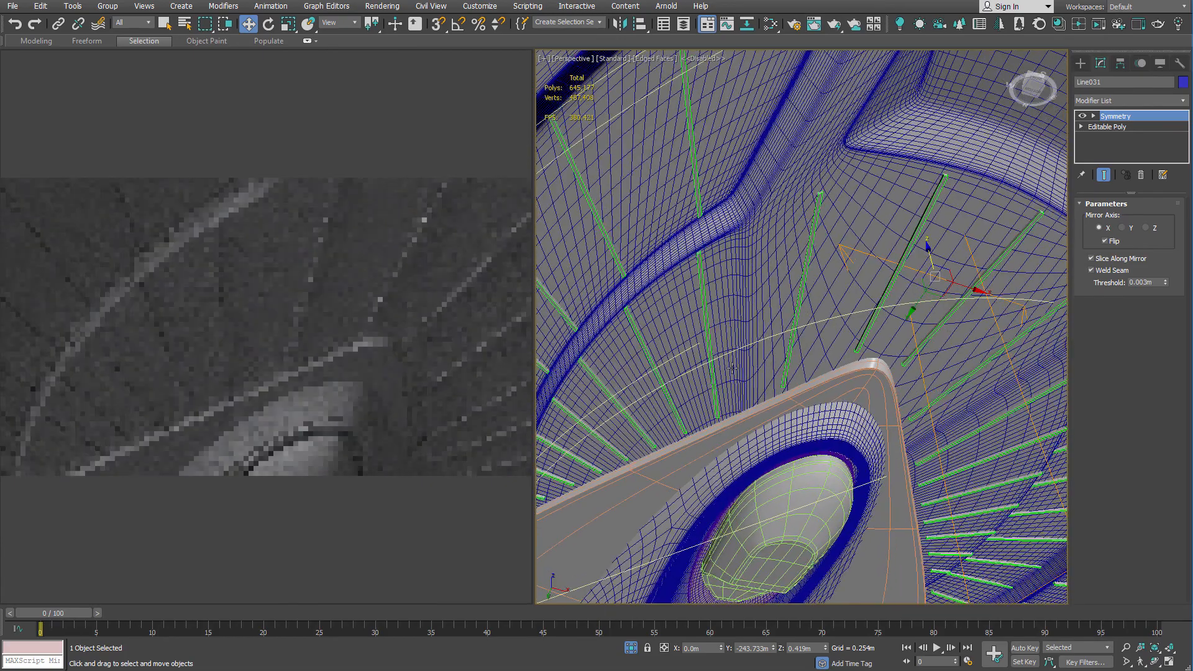
scroll(732, 368, up, 4)
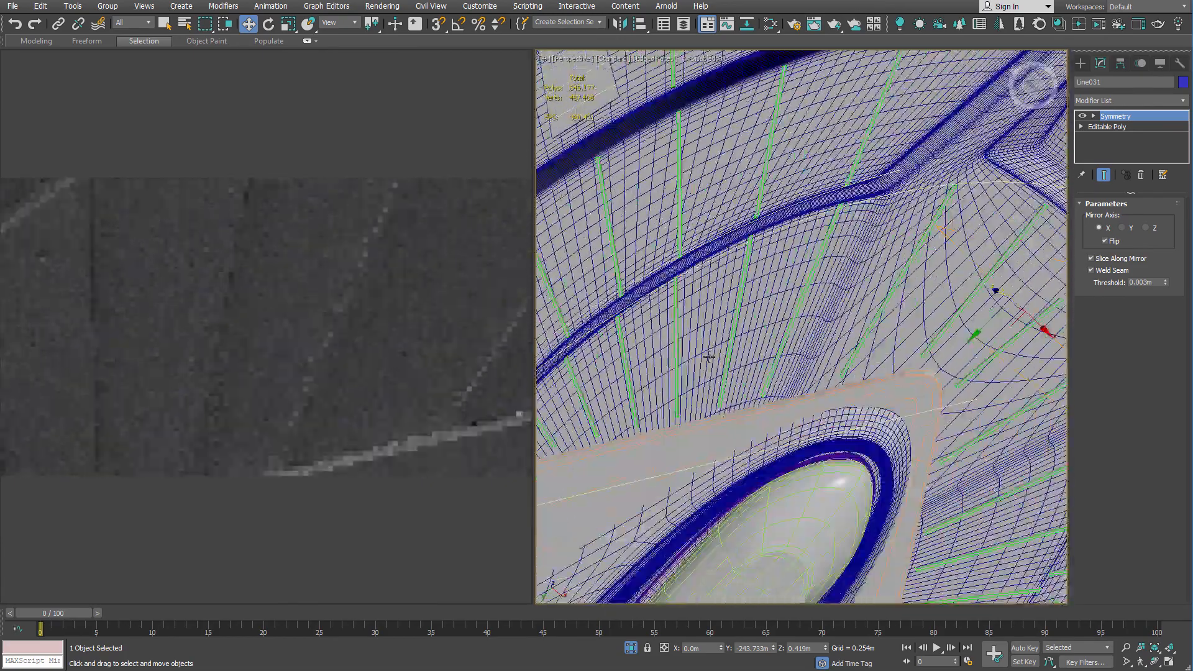
alt+middle_drag(710, 357, 737, 329)
scroll(724, 285, up, 2)
middle_drag(724, 286, 804, 228)
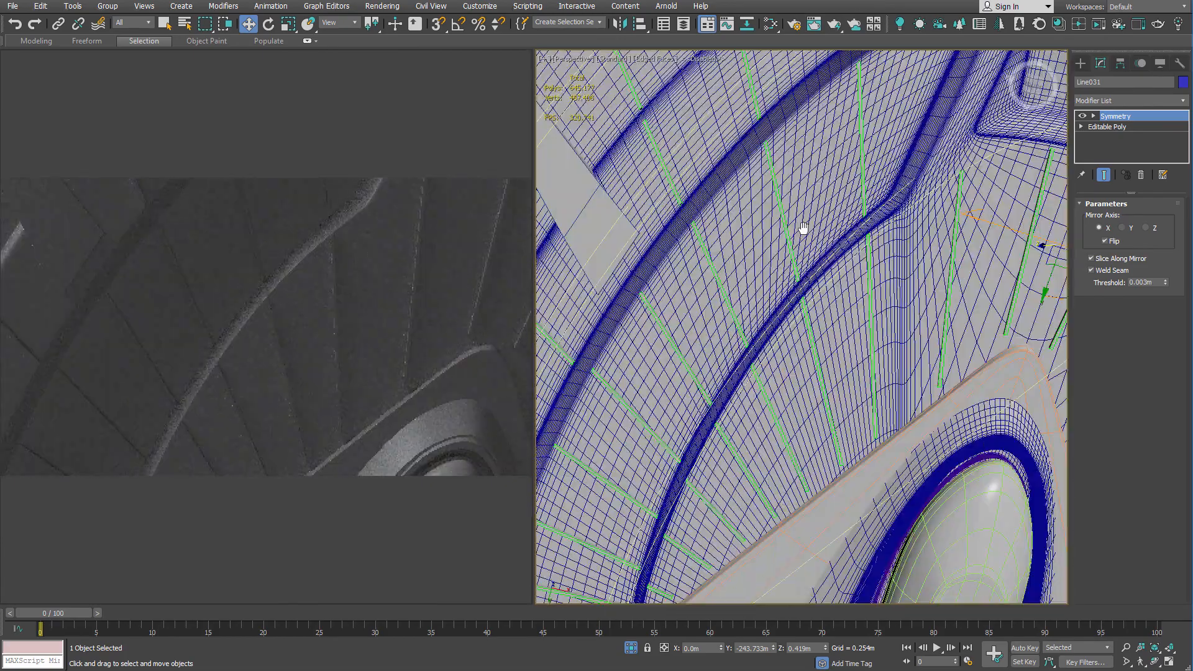
scroll(800, 362, down, 5)
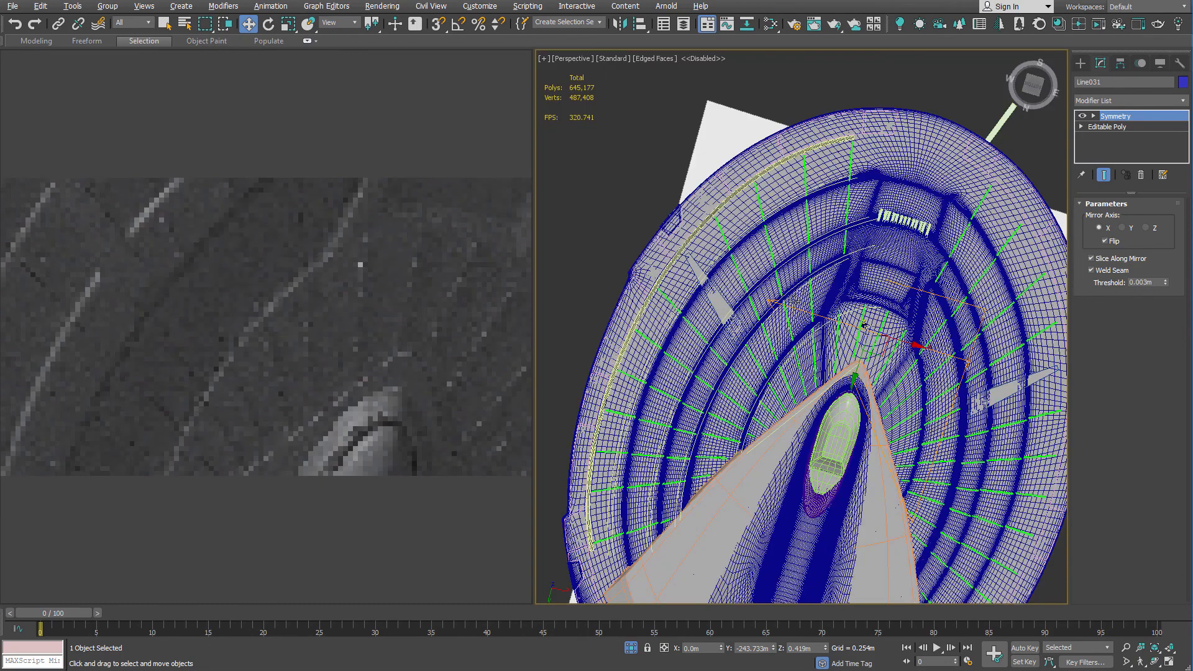
alt+middle_drag(800, 362, 797, 227)
scroll(815, 246, up, 5)
scroll(808, 222, down, 5)
scroll(742, 315, up, 5)
scroll(720, 290, down, 5)
scroll(797, 228, up, 5)
scroll(797, 227, up, 8)
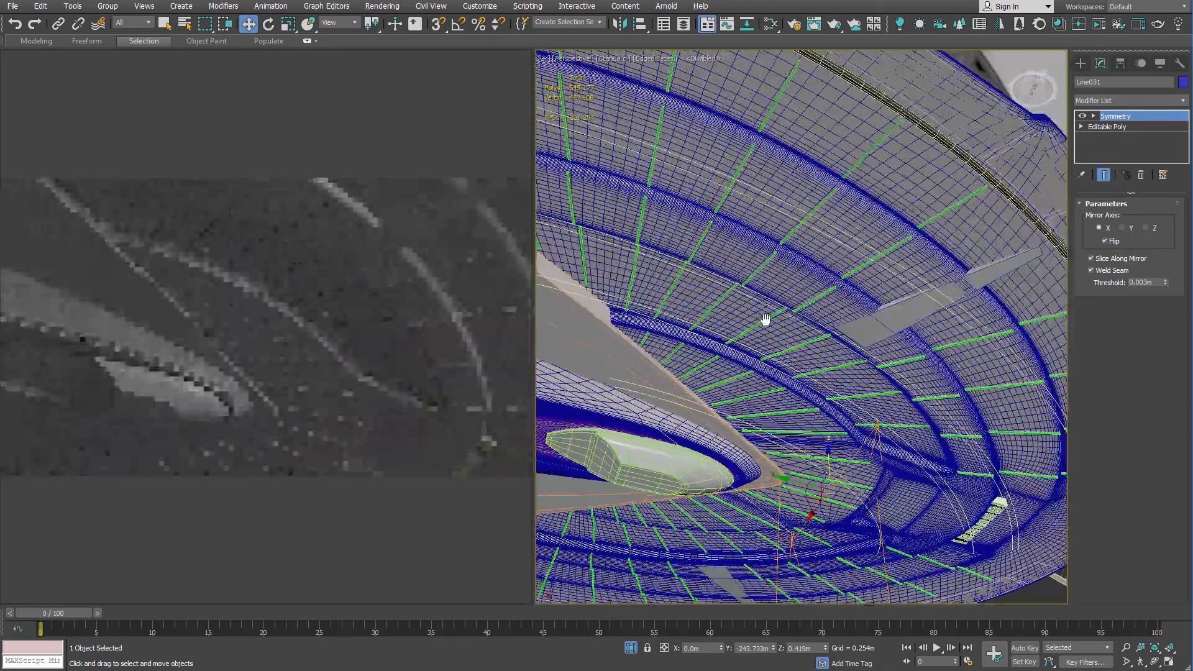